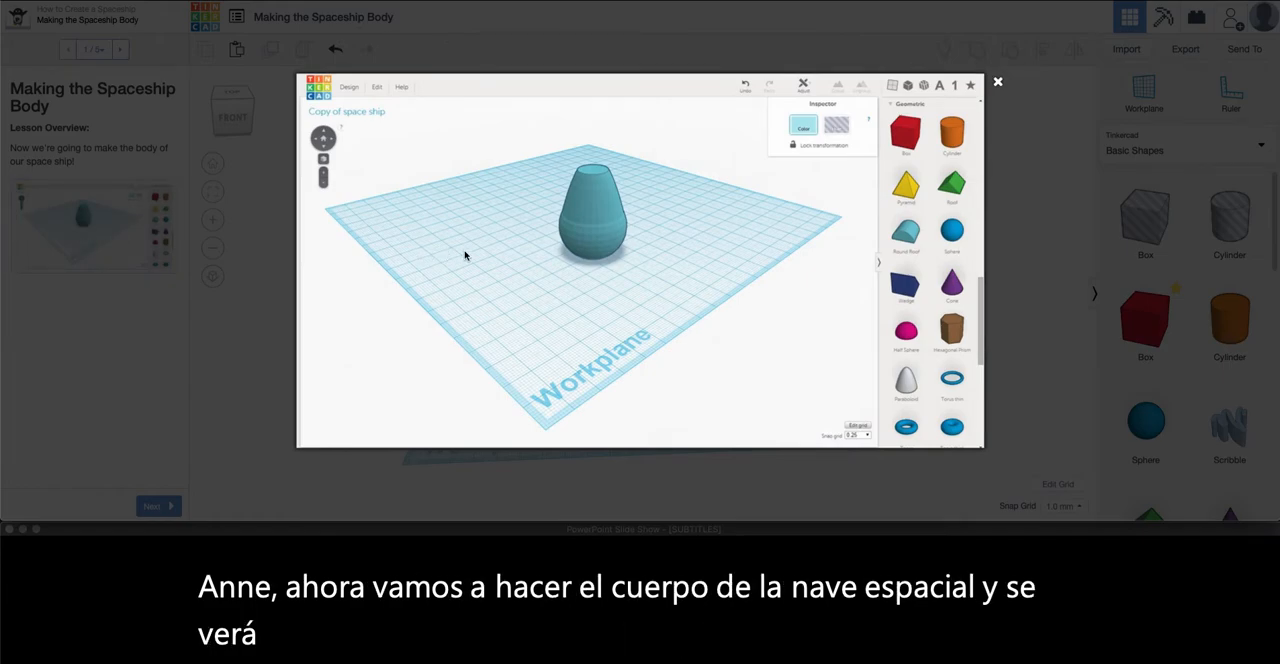
Close the enlarged lesson image and go to page 2, Building the Living Quarters, to read its first instruction
click(997, 85)
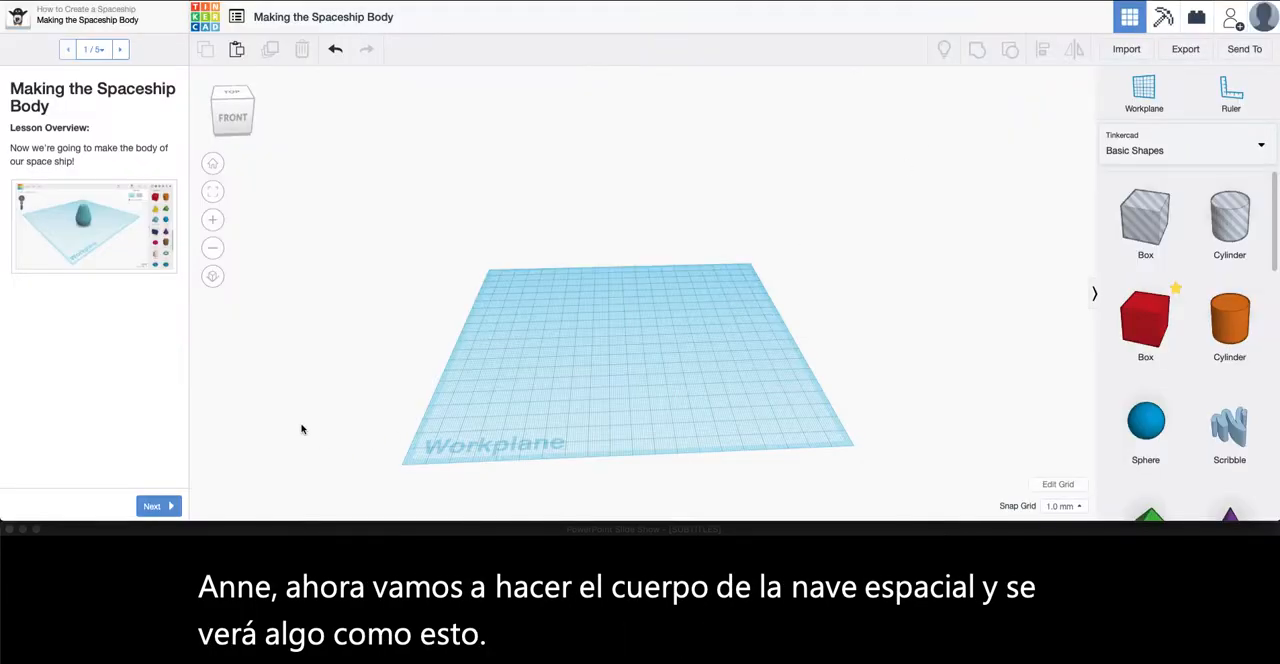
click(120, 52)
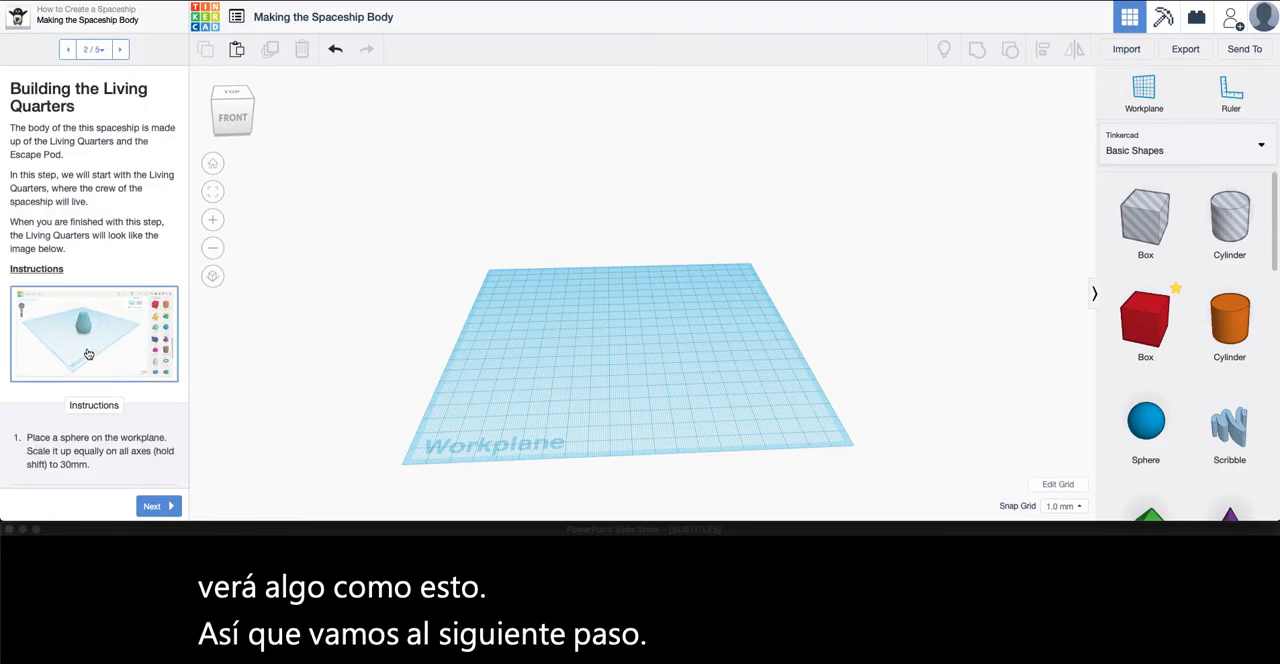
scroll(88, 354, down, 5)
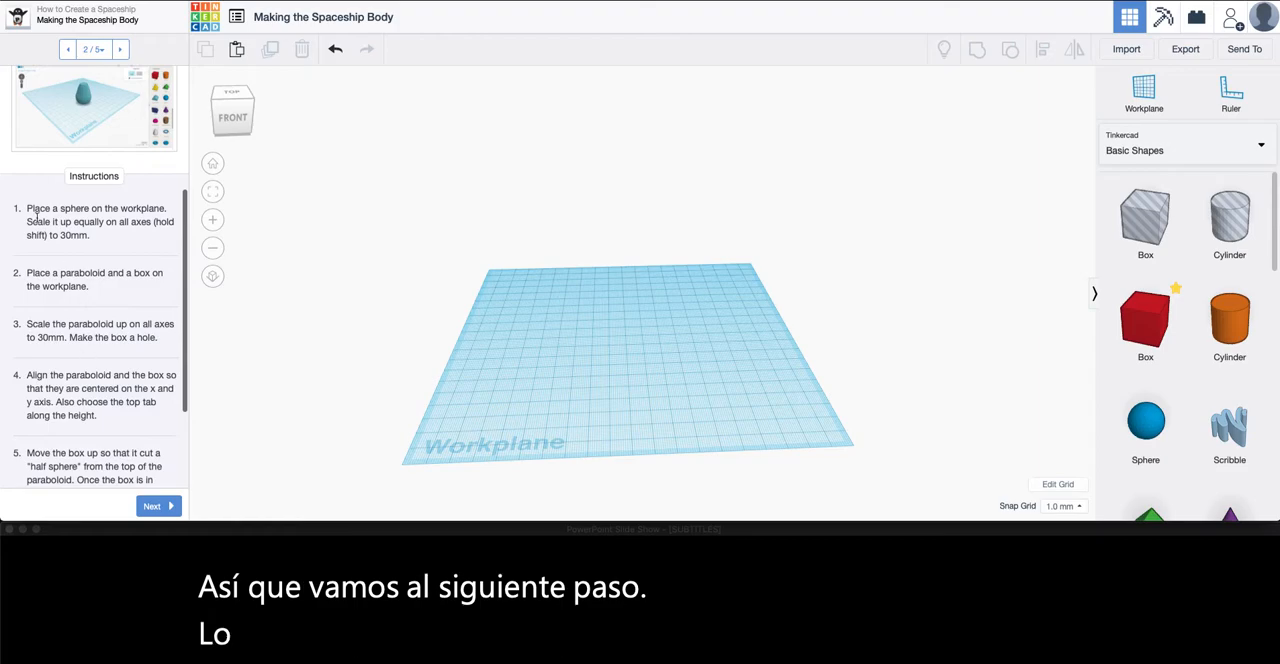
drag(27, 208, 94, 217)
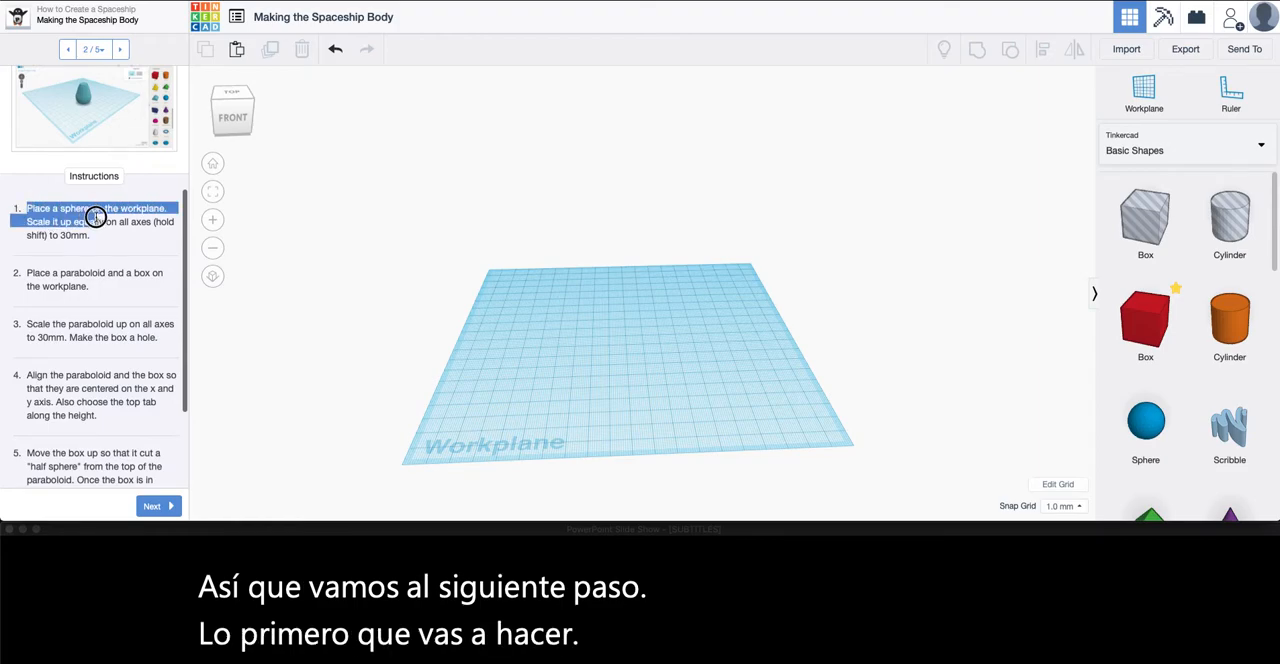
click(115, 238)
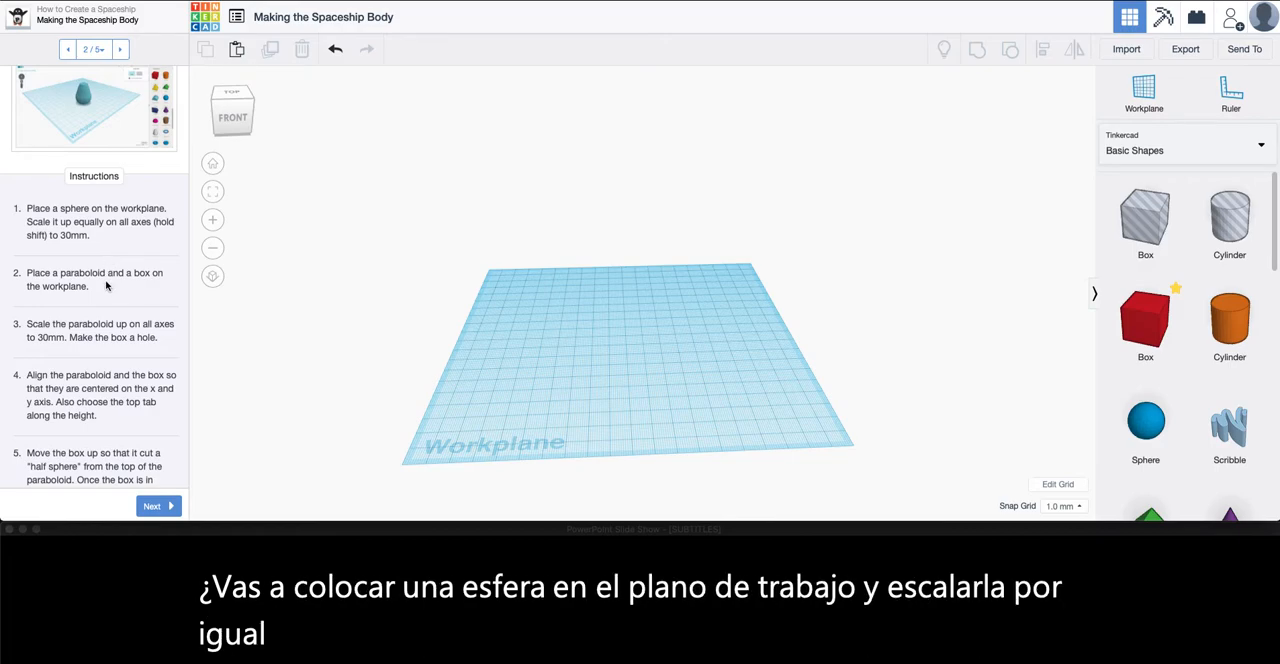
Place a sphere near the middle of the workplane and scale it uniformly to 30 mm
right_drag(571, 346, 574, 237)
right_drag(575, 390, 583, 311)
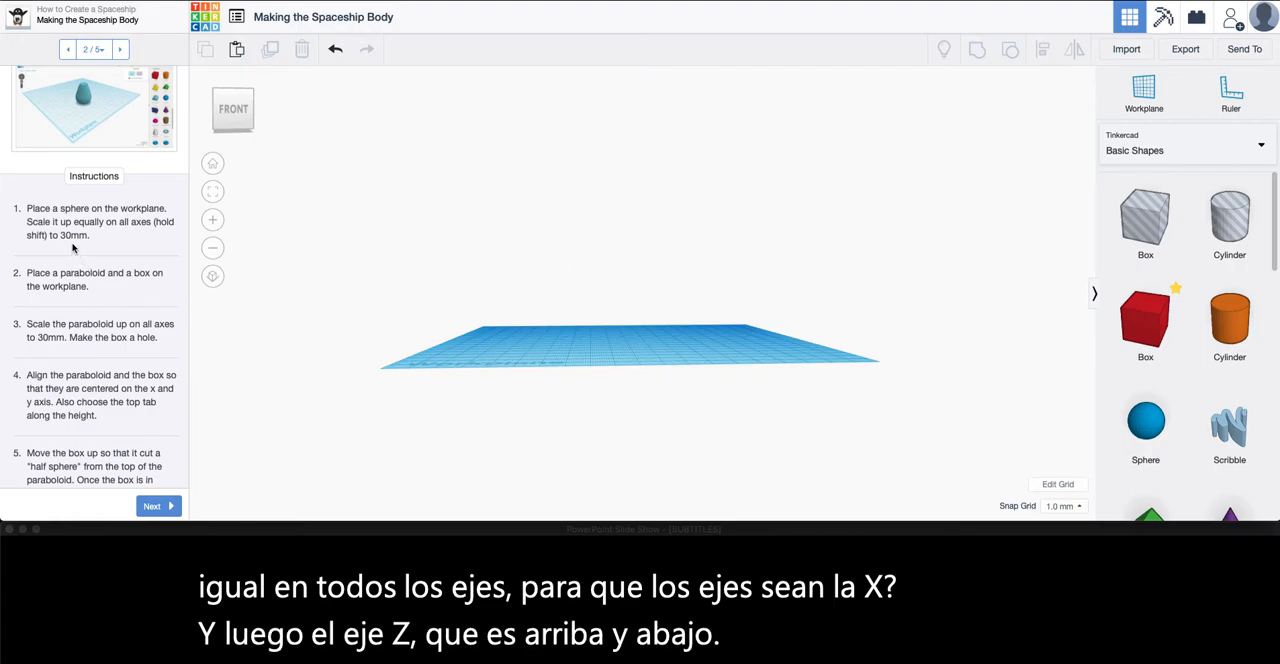
right_drag(530, 323, 523, 374)
drag(1147, 432, 622, 345)
scroll(626, 357, down, 2)
scroll(626, 357, up, 6)
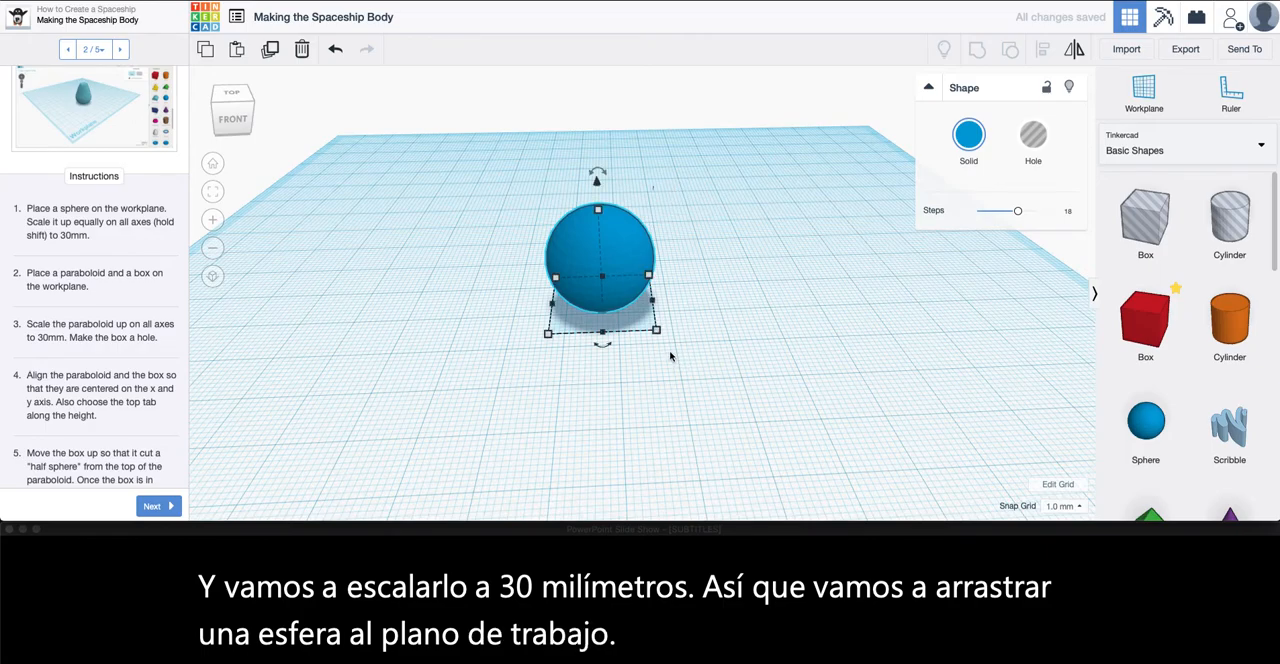
drag(656, 331, 656, 333)
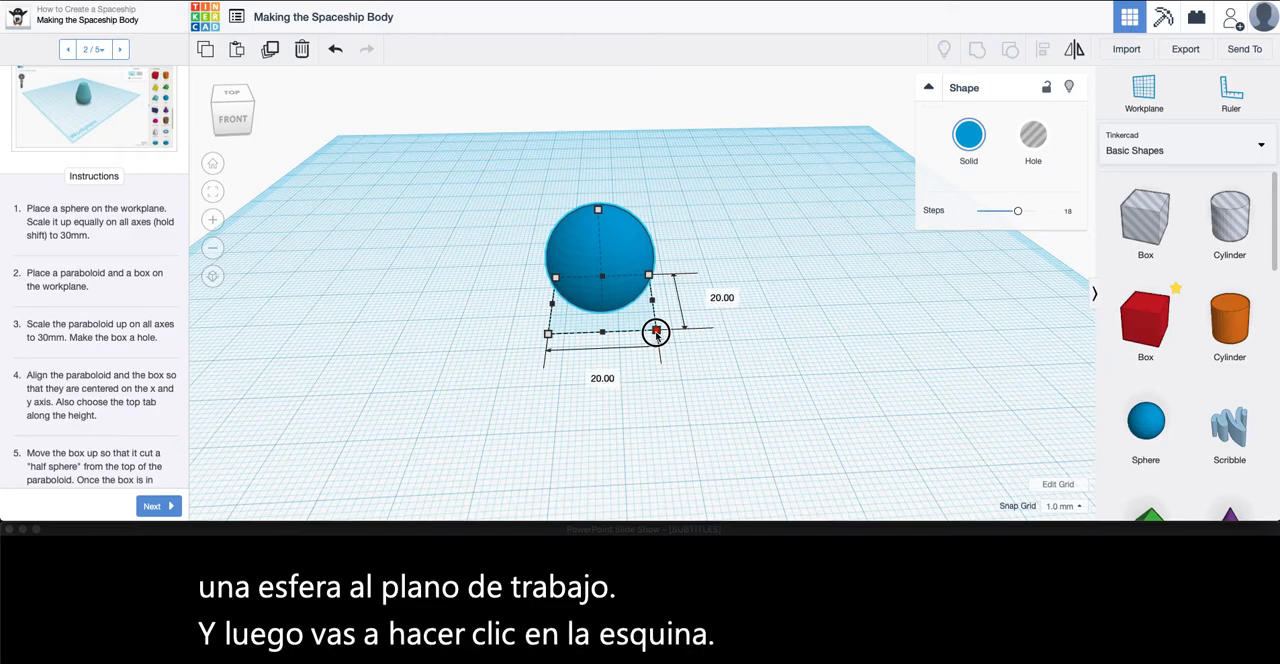
shift+drag(656, 331, 690, 370)
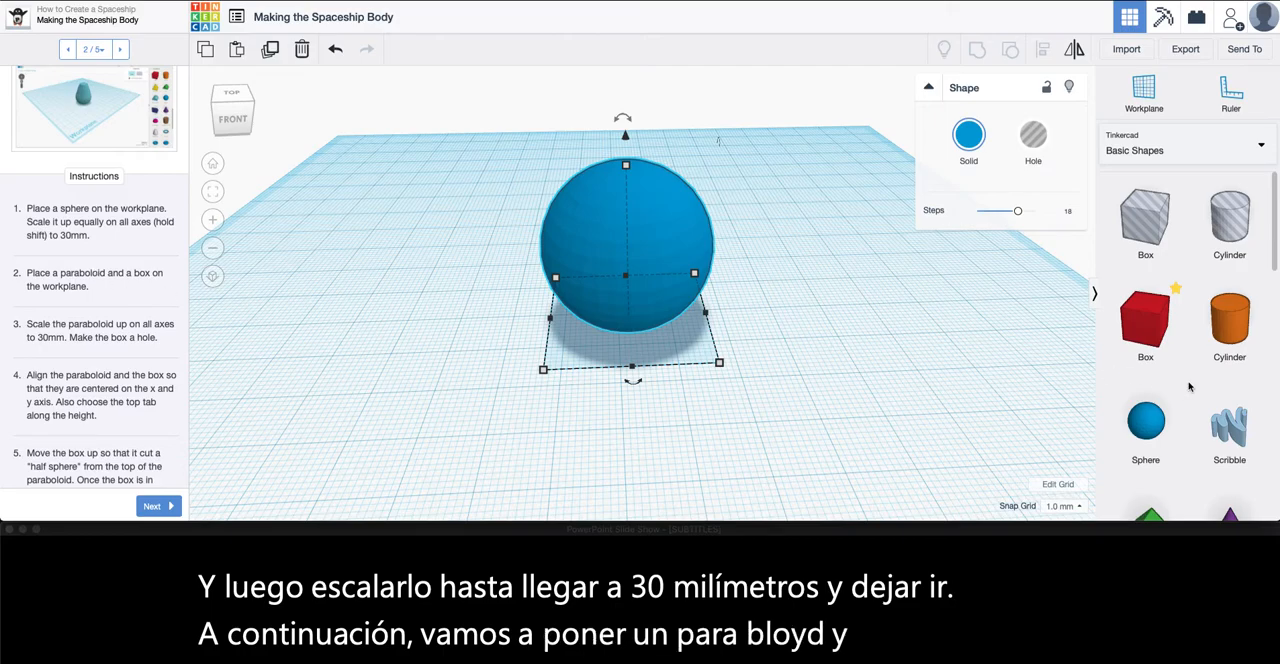
Add a paraboloid and a solid red box to the workplane, one on each side of the sphere
scroll(1189, 386, down, 3)
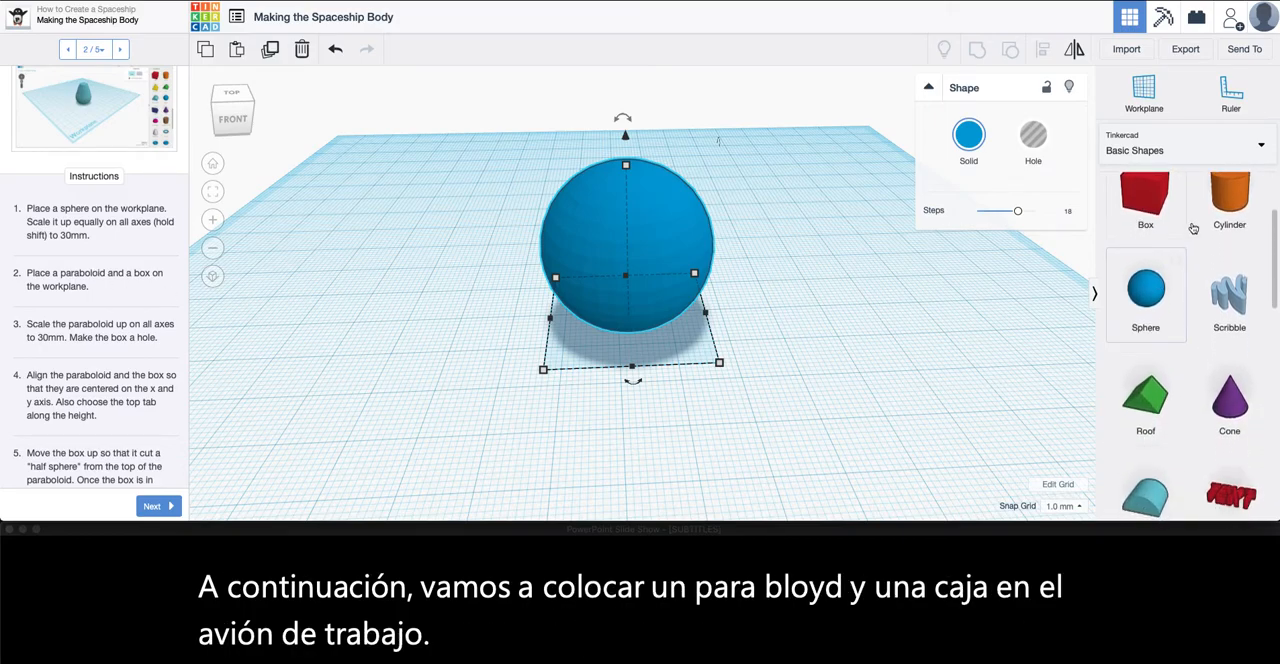
scroll(1213, 389, down, 5)
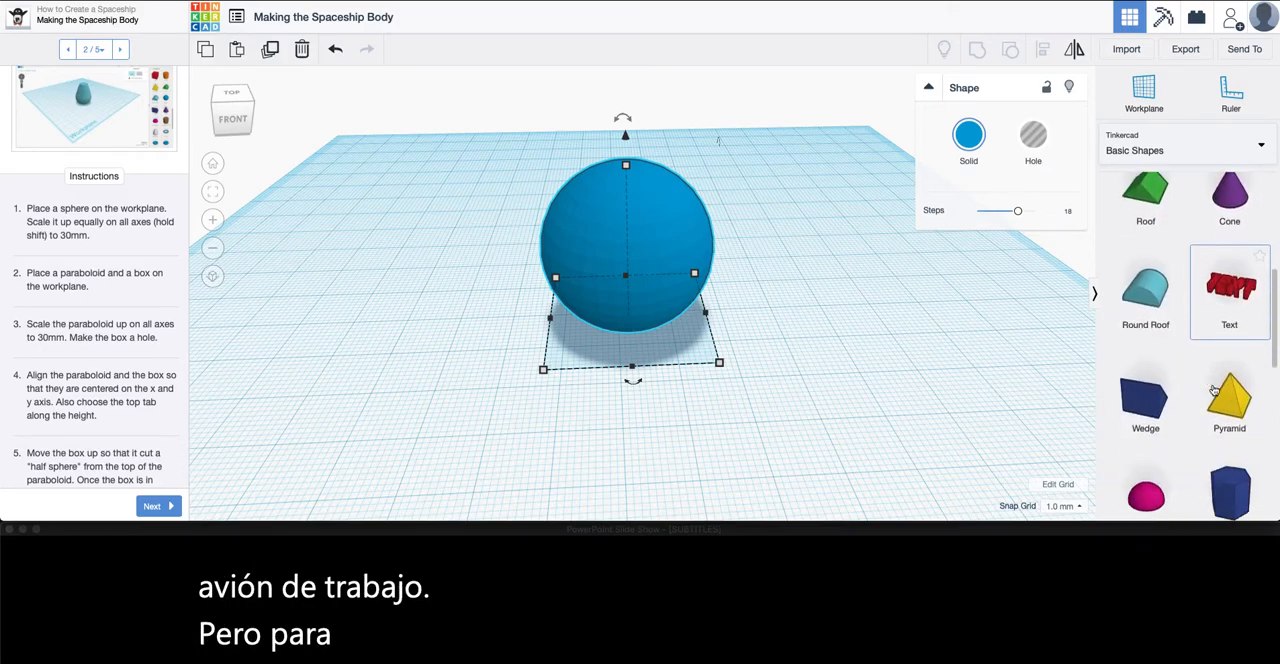
scroll(1213, 389, down, 4)
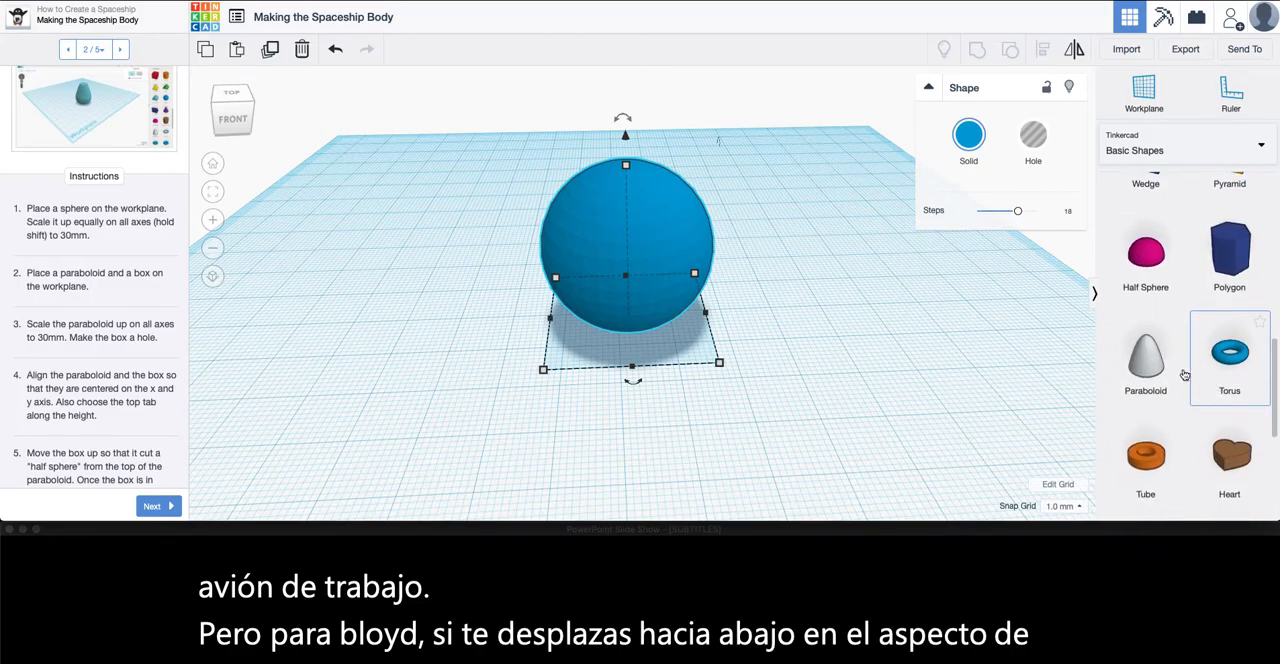
drag(1148, 365, 418, 308)
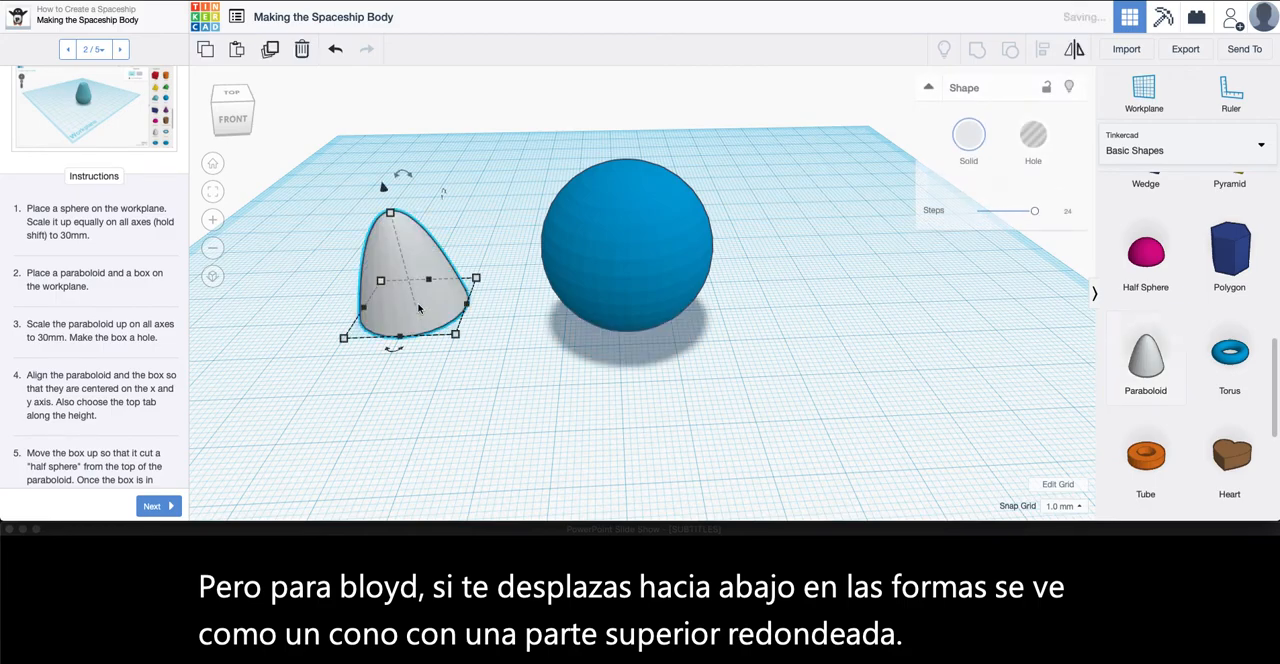
scroll(1143, 340, up, 10)
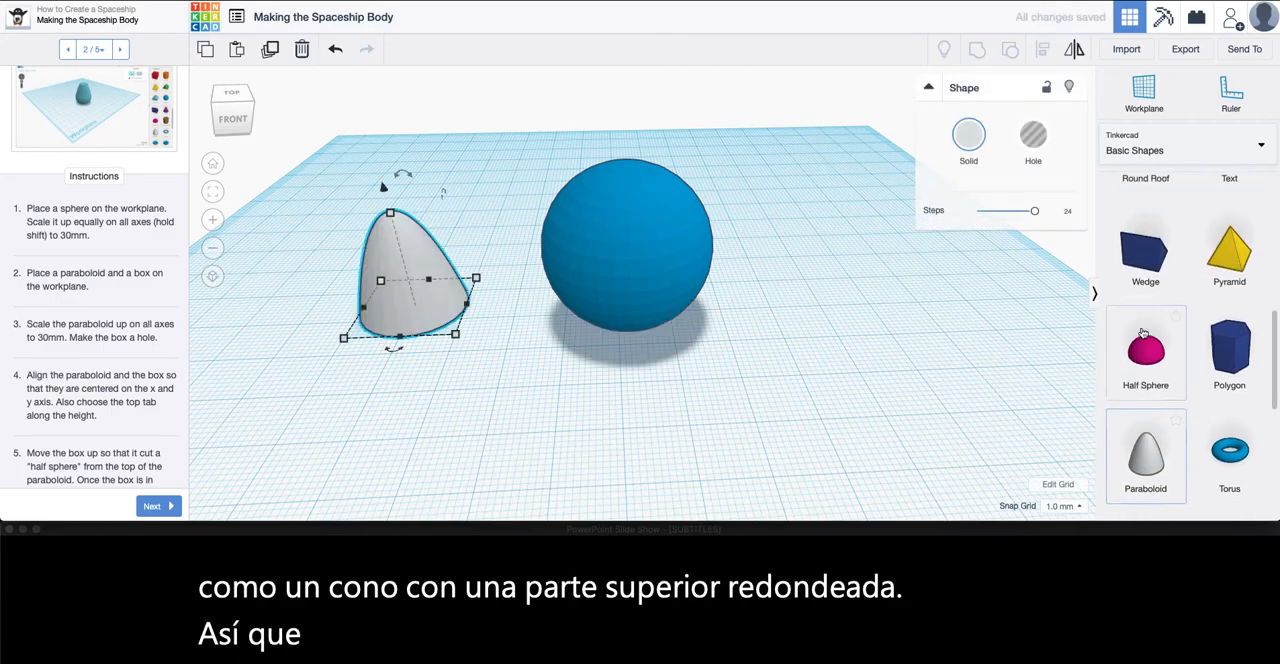
drag(1142, 335, 832, 309)
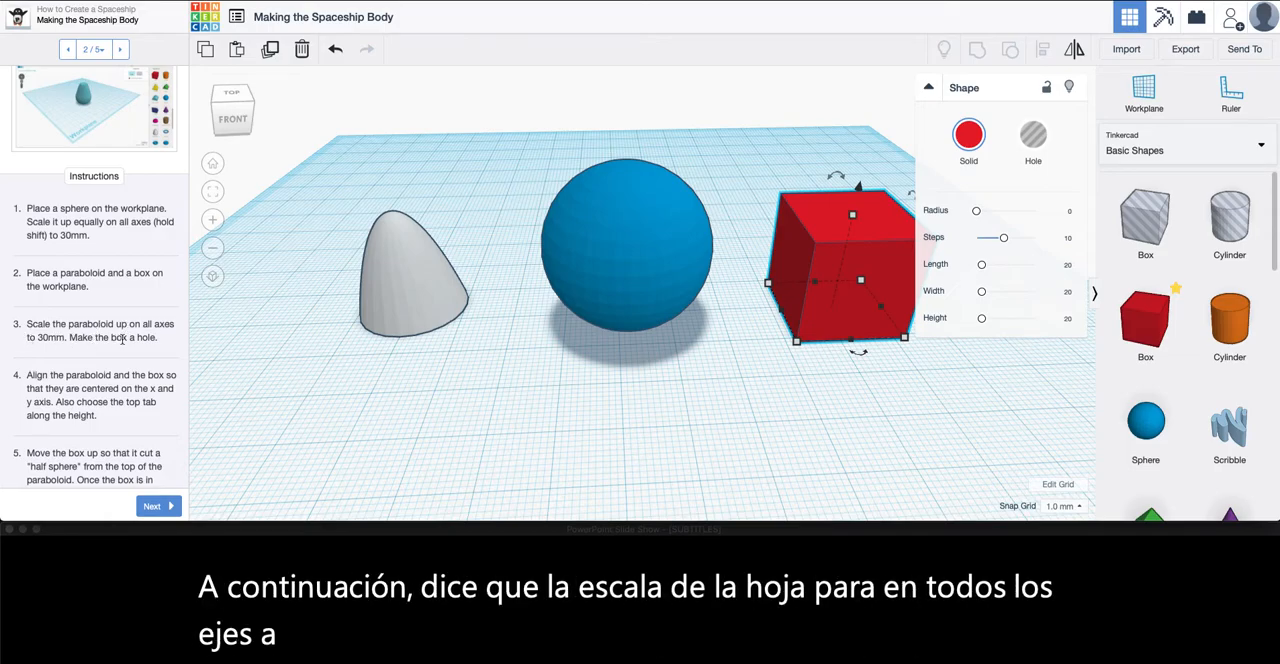
Scale the paraboloid uniformly on all axes to 30 mm
click(415, 292)
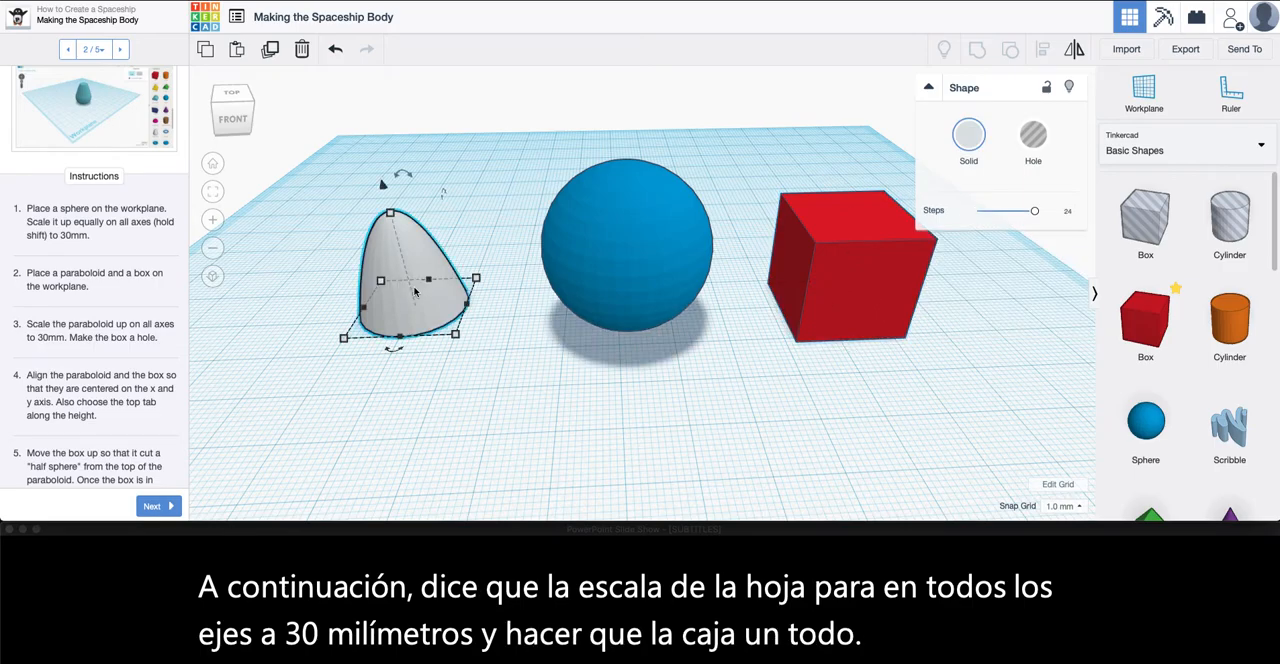
mouse_move(456, 336)
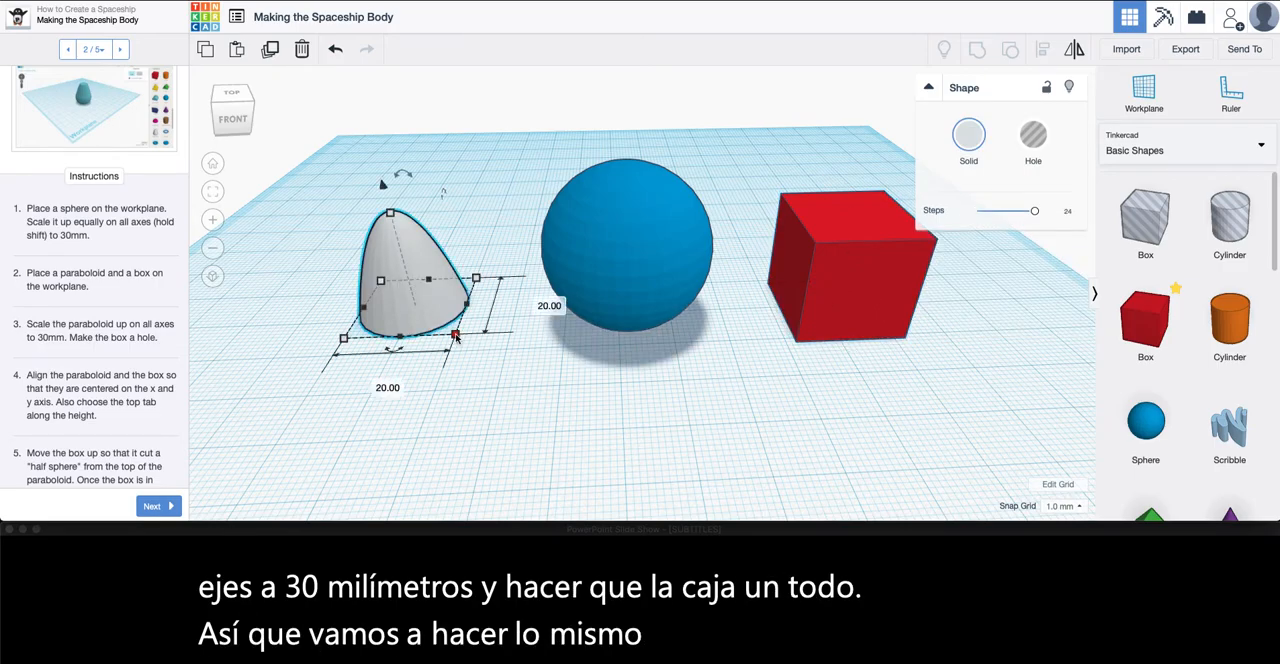
click(456, 337)
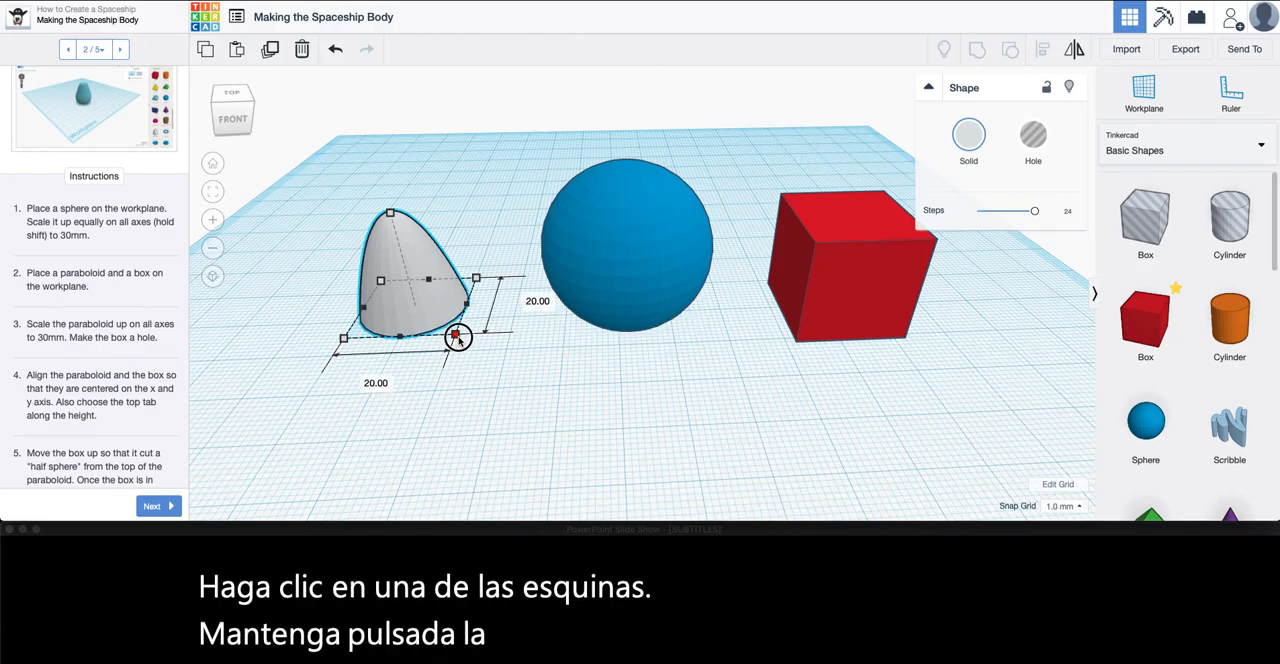
shift+drag(456, 337, 487, 372)
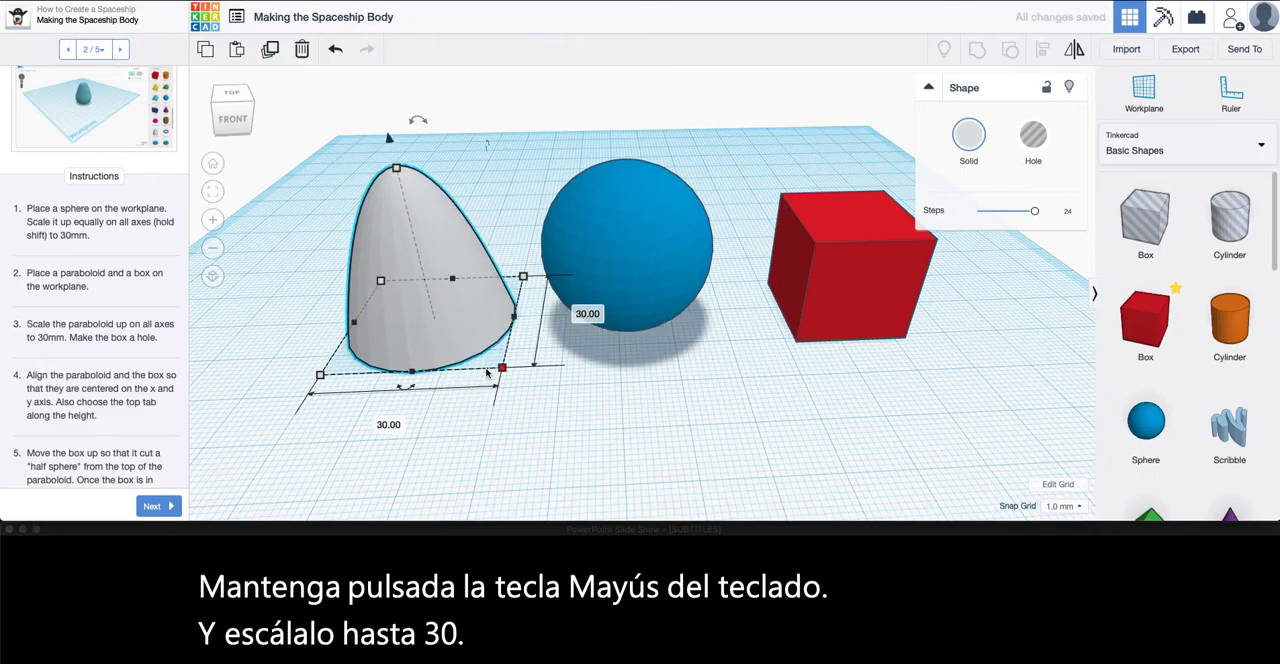
Turn the red box into a hole and move it about 76 mm across and 25 mm forward, in front of the paraboloid
click(834, 301)
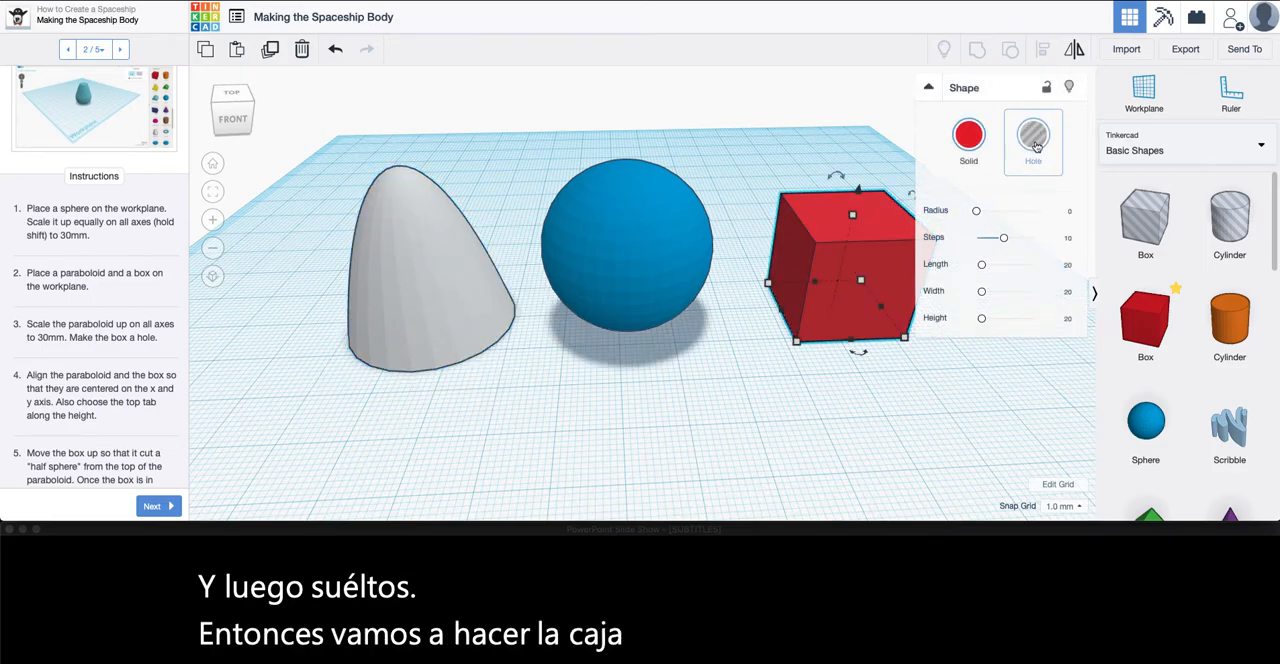
click(1036, 137)
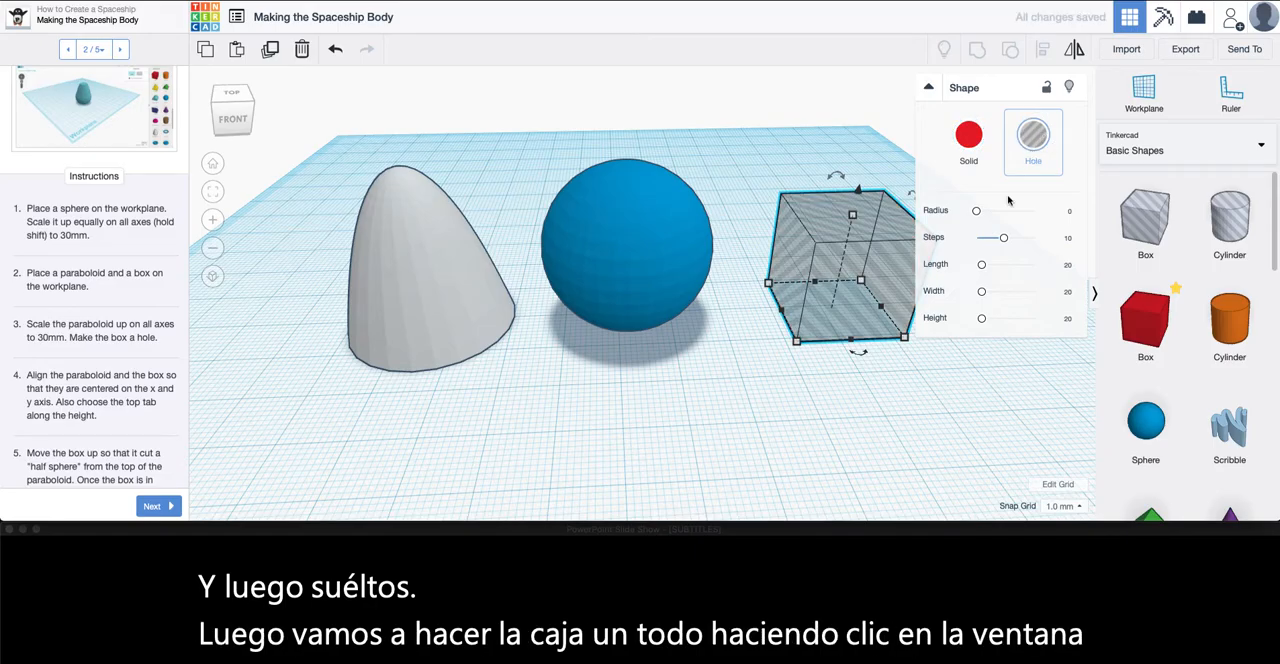
click(875, 378)
right_drag(875, 378, 889, 357)
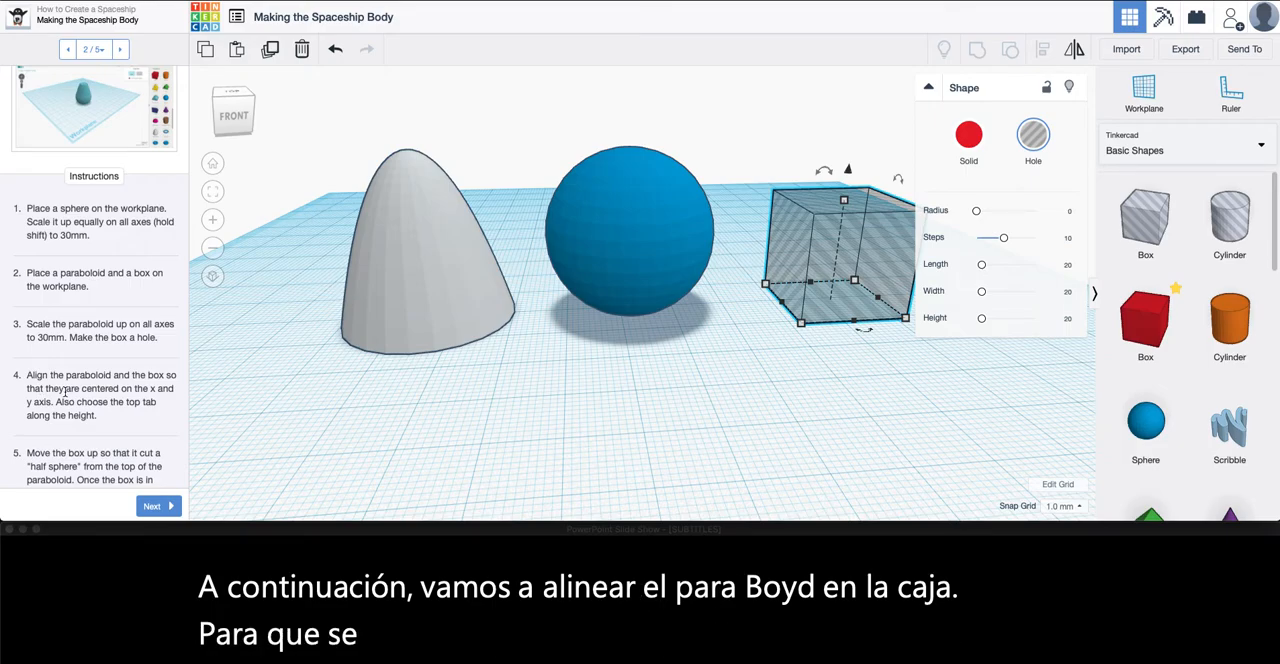
drag(810, 285, 346, 360)
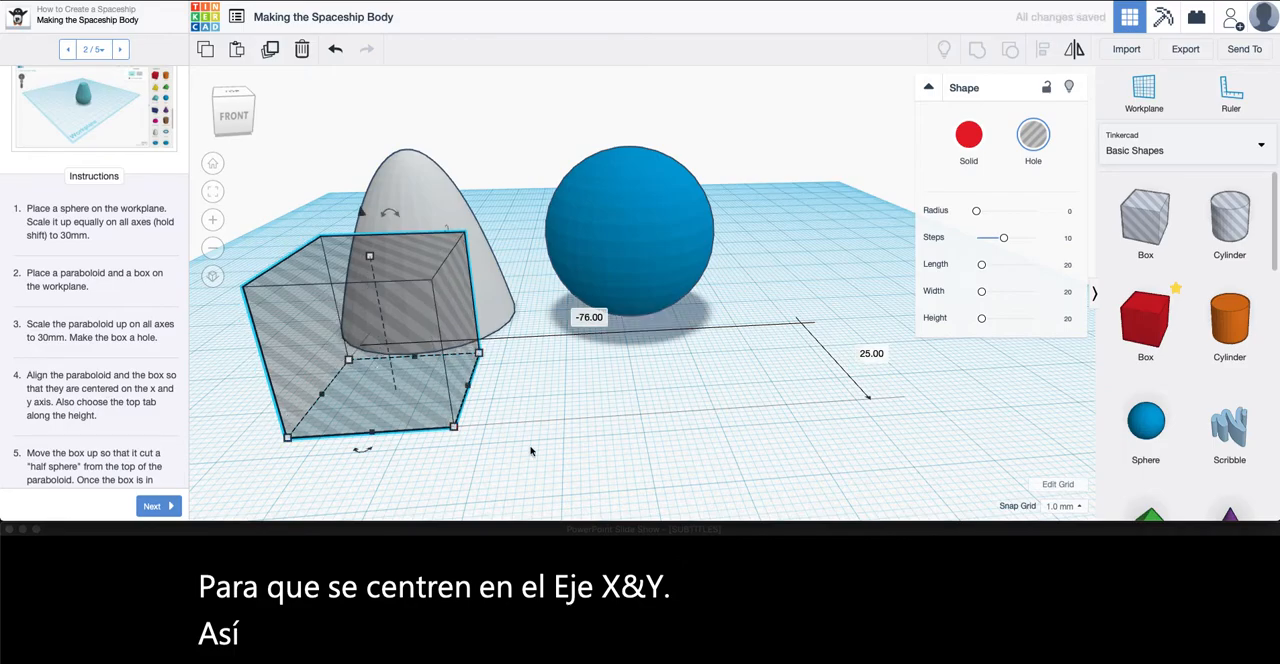
Align the paraboloid and the box hole so that they are centered on each other along the X and Y axes
right_drag(518, 400, 780, 410)
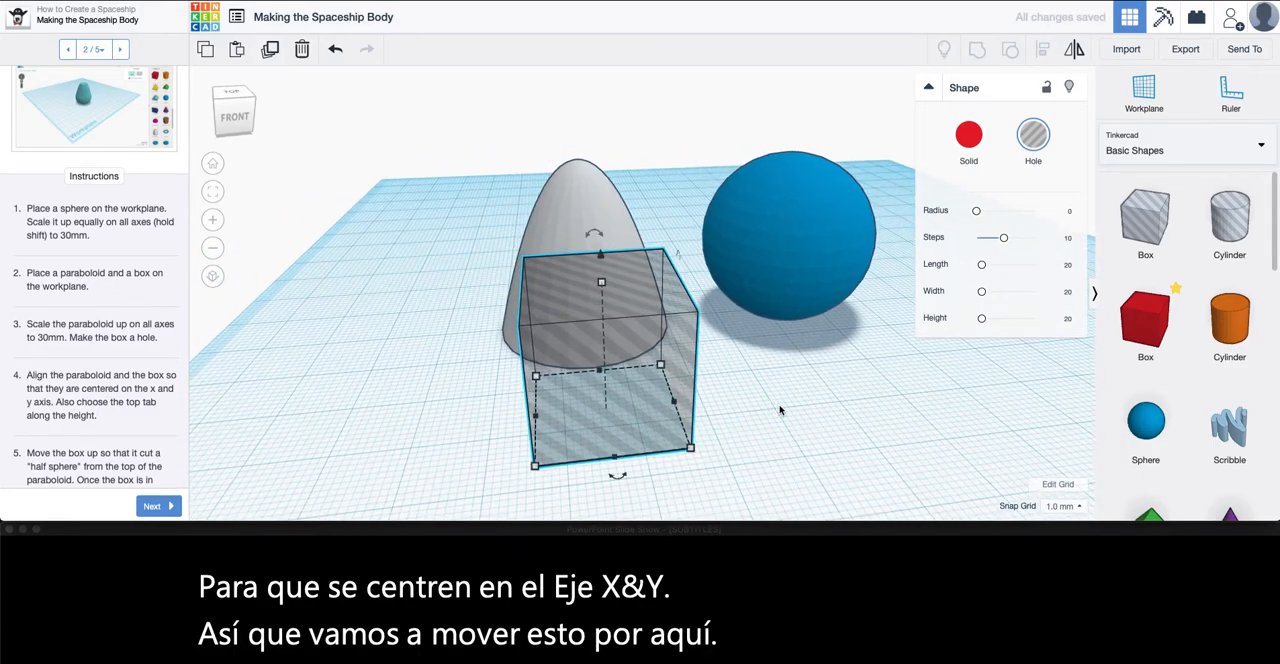
right_drag(508, 212, 476, 193)
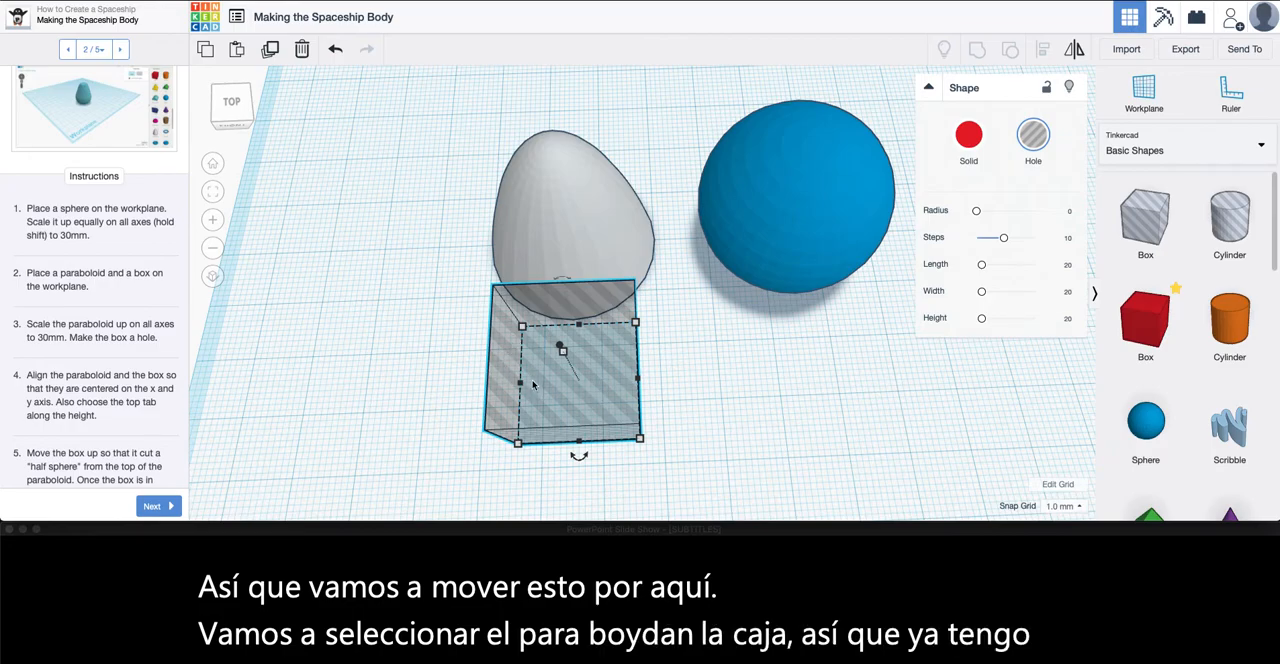
shift+click(557, 230)
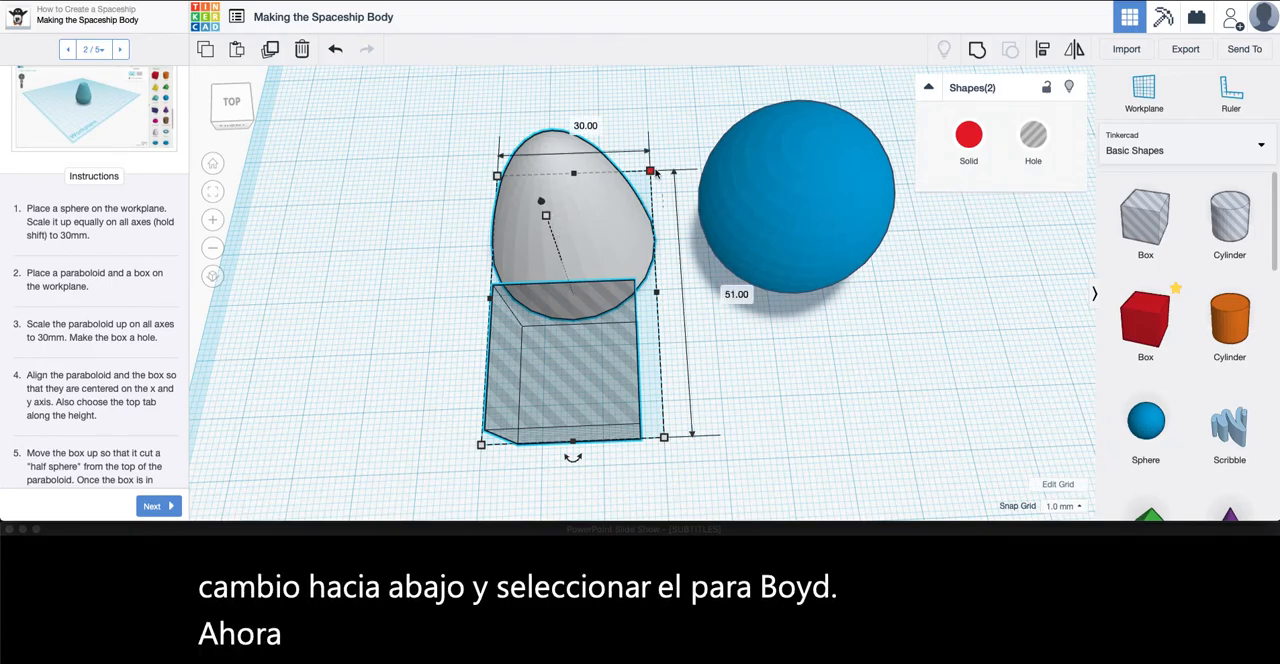
click(1043, 52)
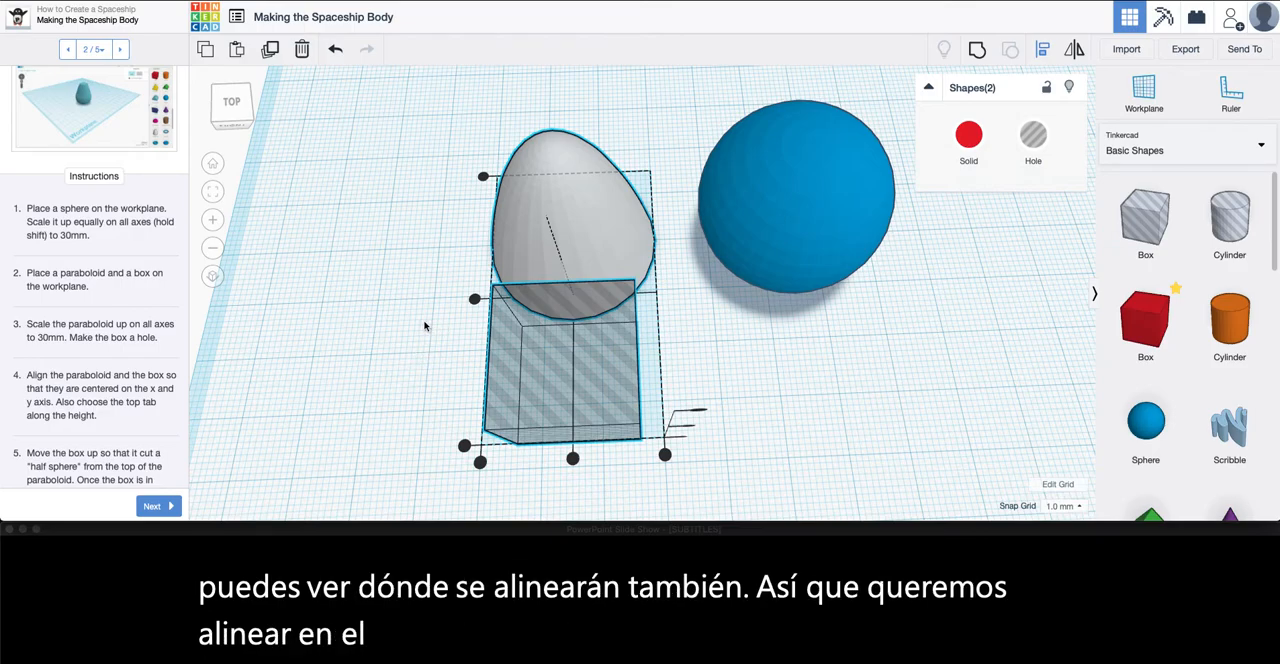
click(474, 300)
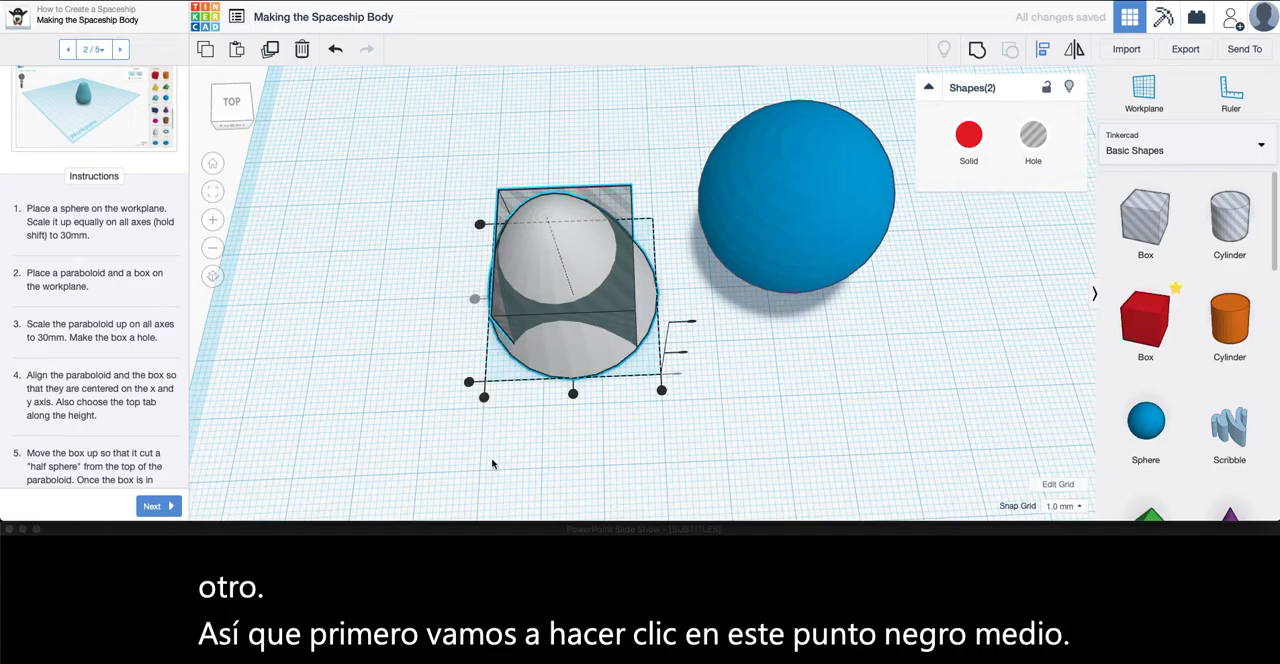
right_drag(517, 409, 567, 372)
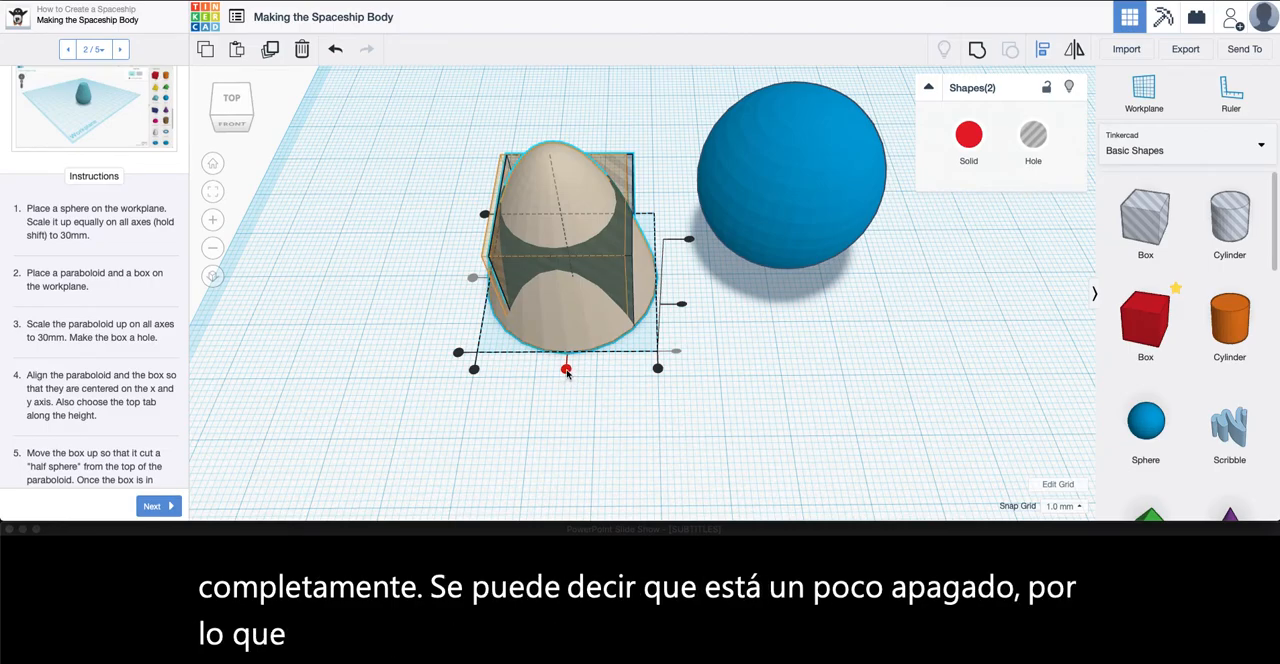
click(567, 373)
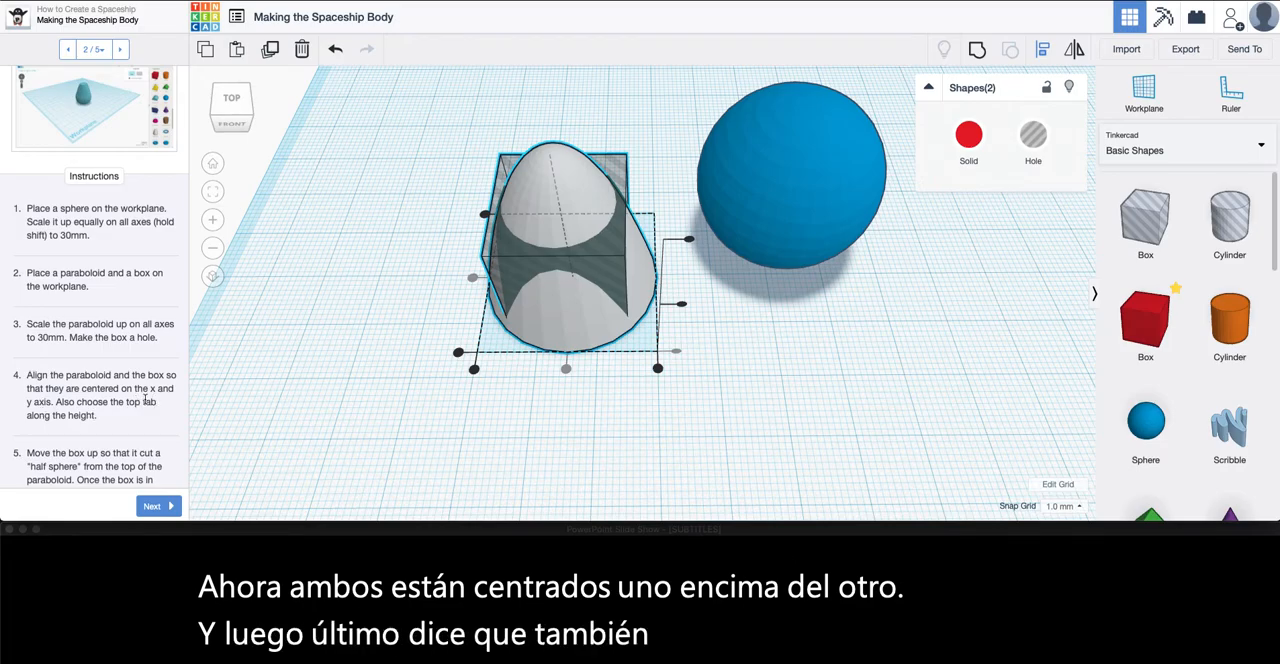
Align the box hole and the paraboloid at their tops along the height, and clear the selection
click(618, 409)
right_drag(618, 409, 627, 368)
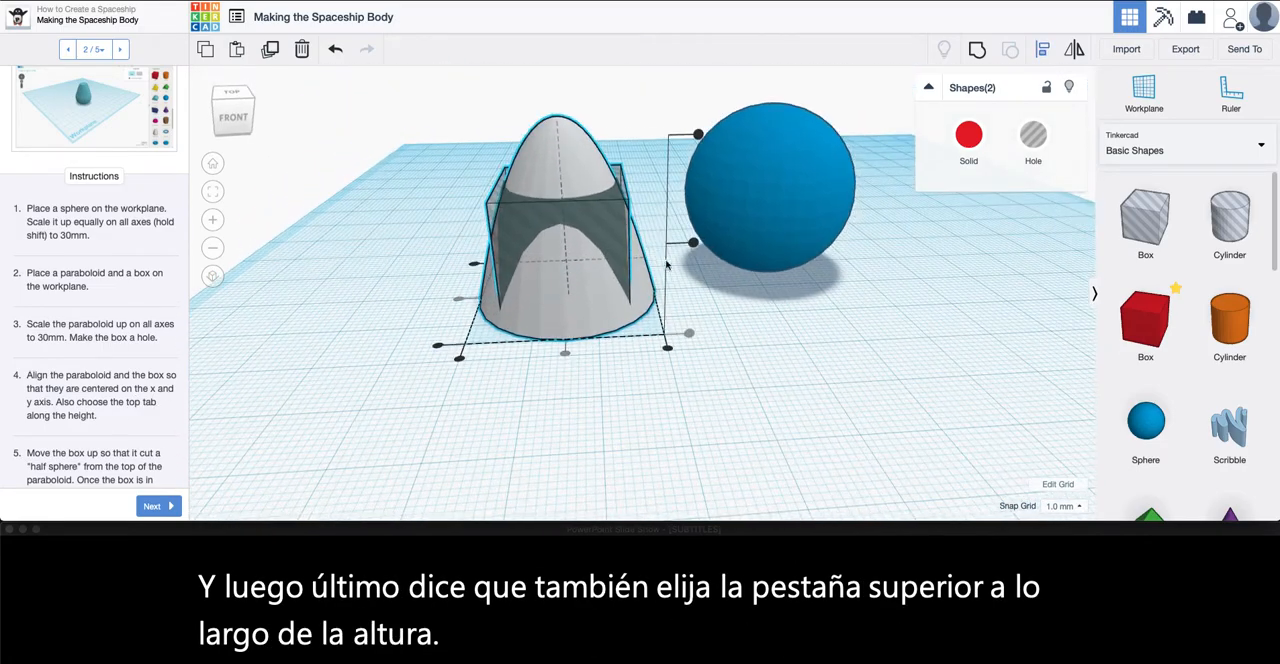
click(700, 137)
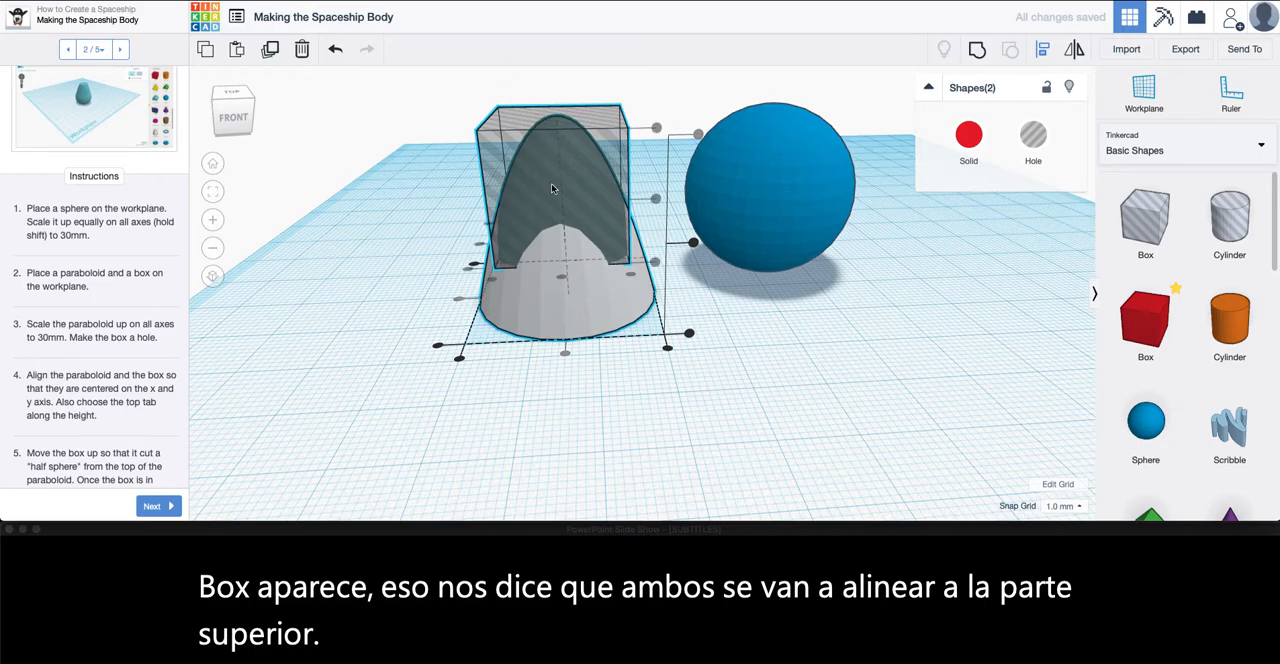
click(602, 371)
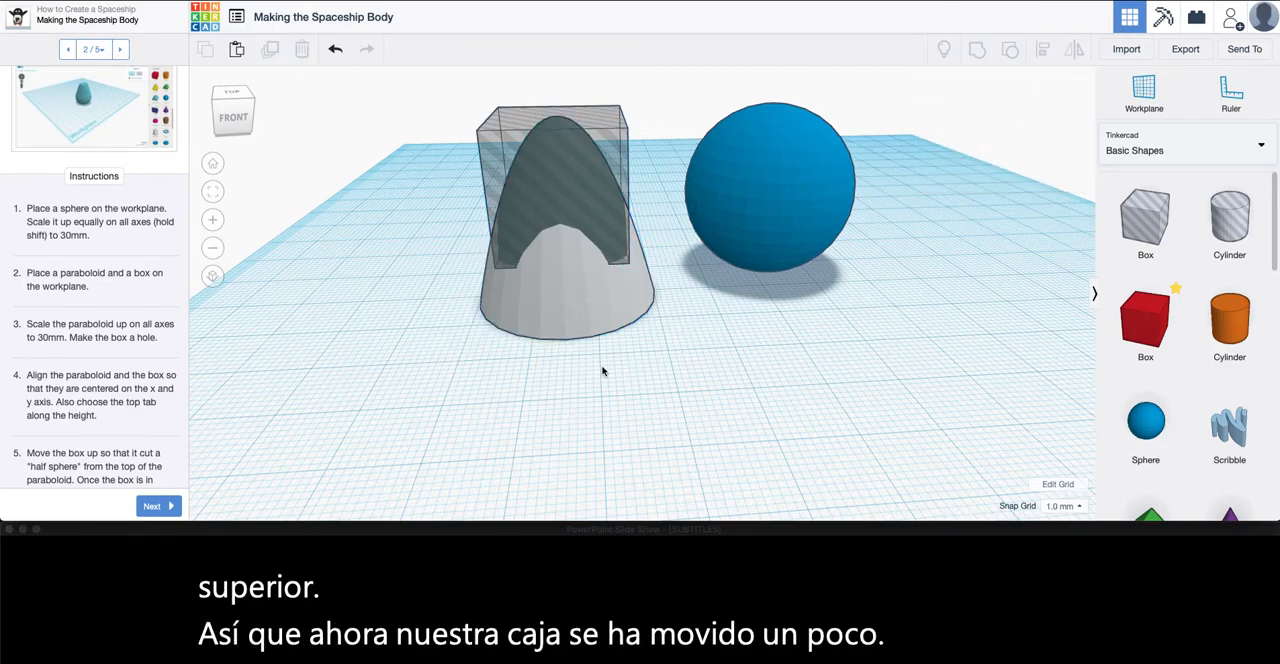
Raise the box hole straight up until it overlaps only the dome-shaped tip of the paraboloid
scroll(137, 412, down, 3)
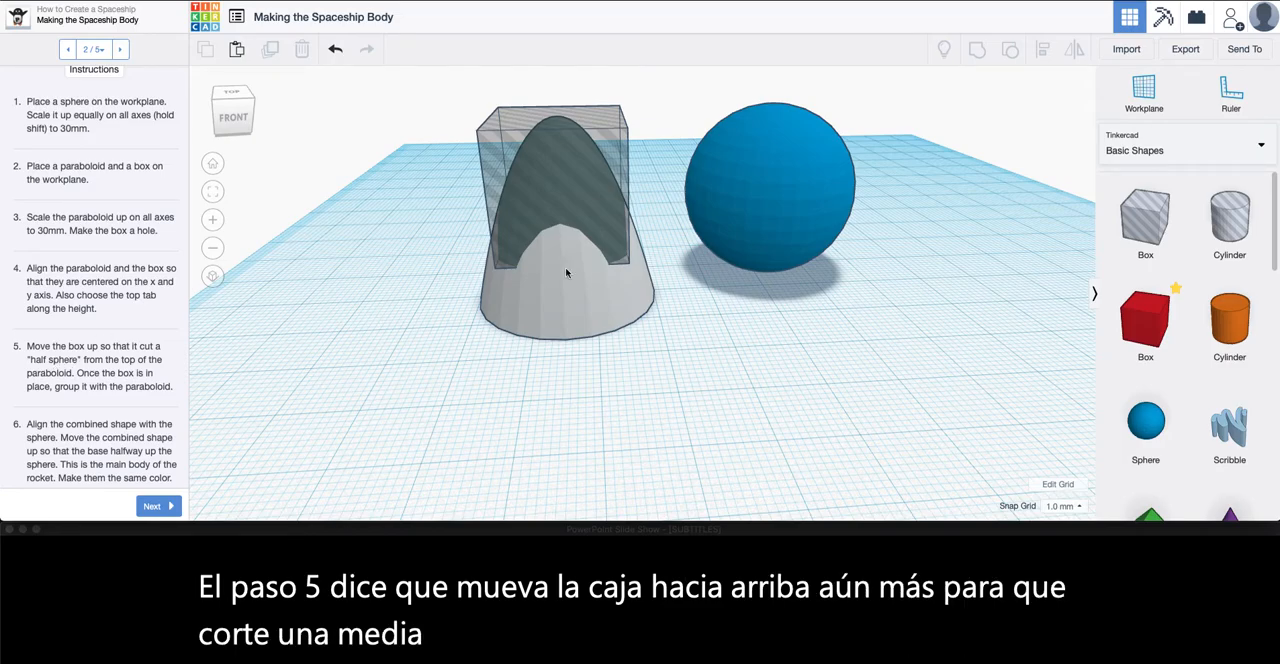
middle_drag(591, 249, 587, 366)
right_drag(587, 366, 570, 283)
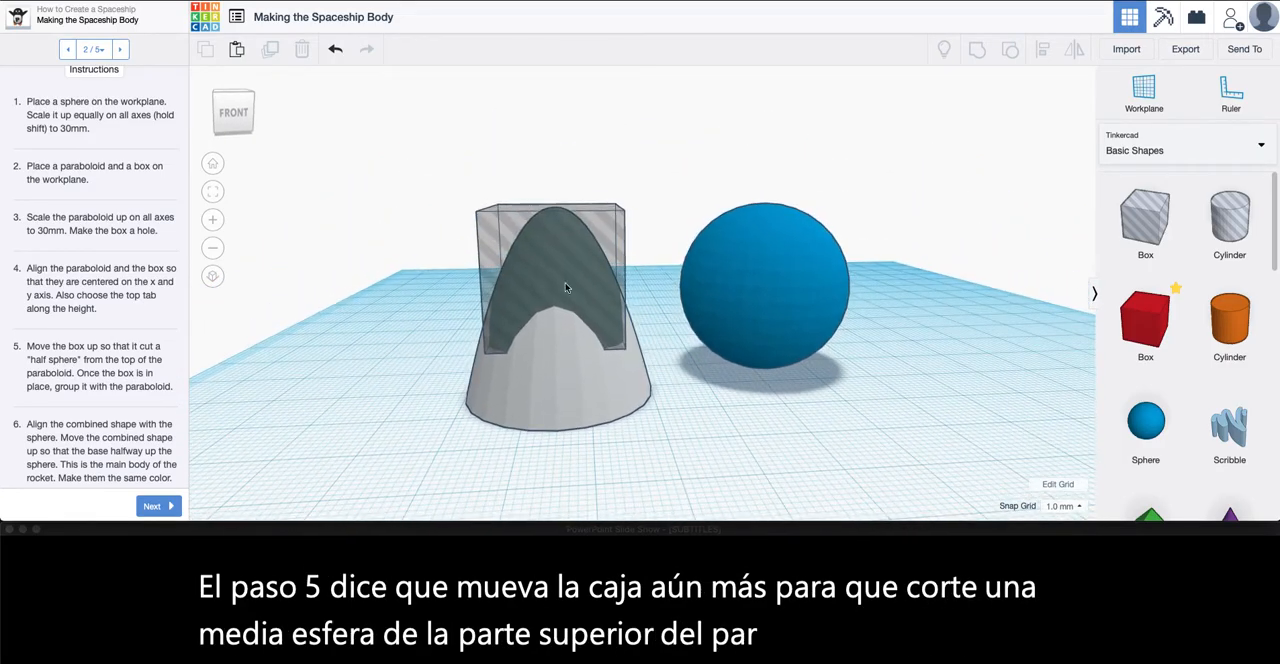
click(504, 235)
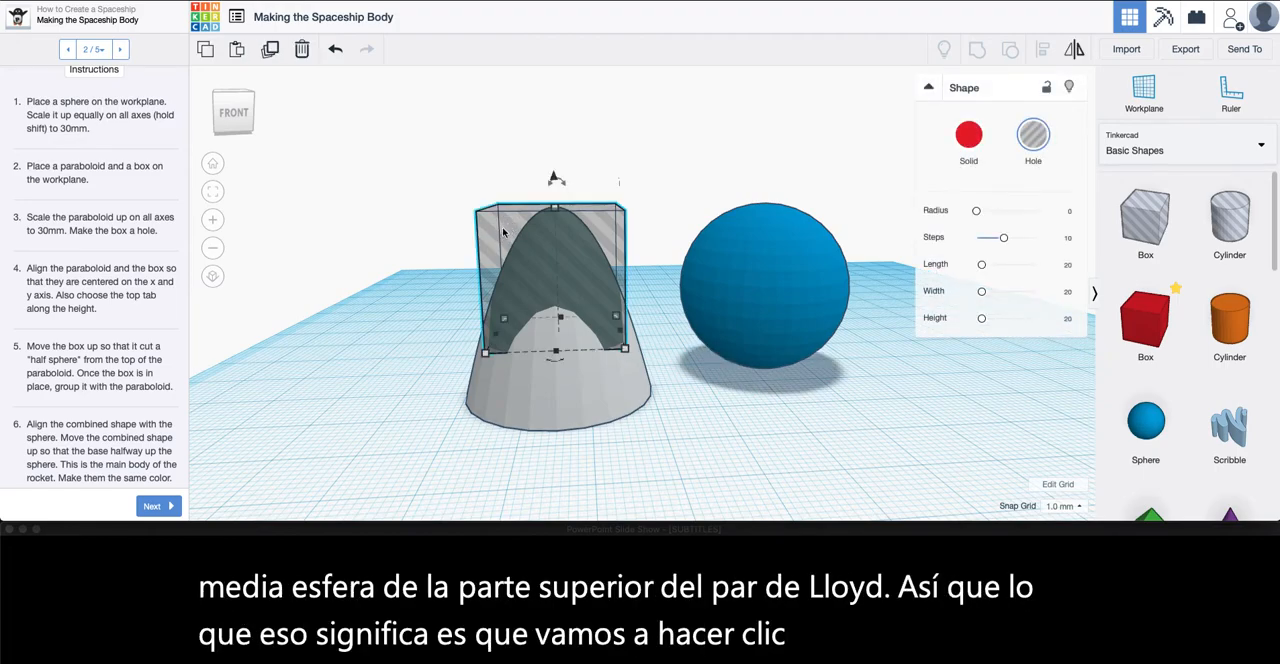
click(512, 368)
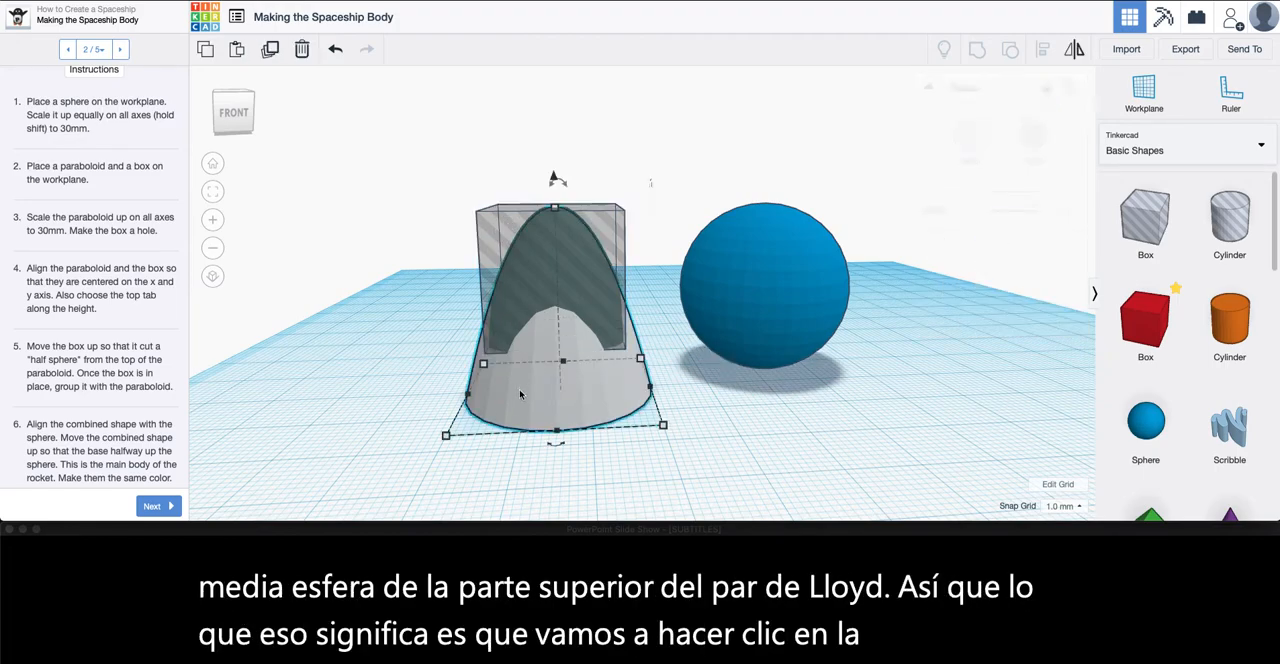
click(499, 229)
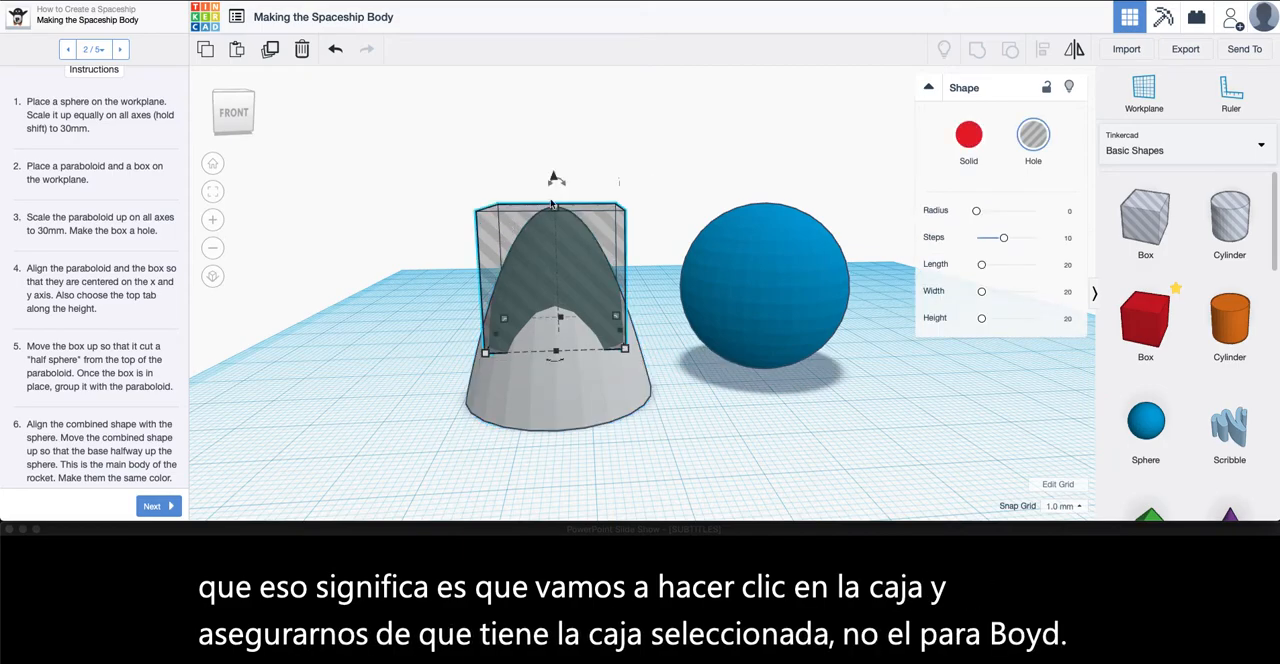
right_drag(557, 229, 578, 193)
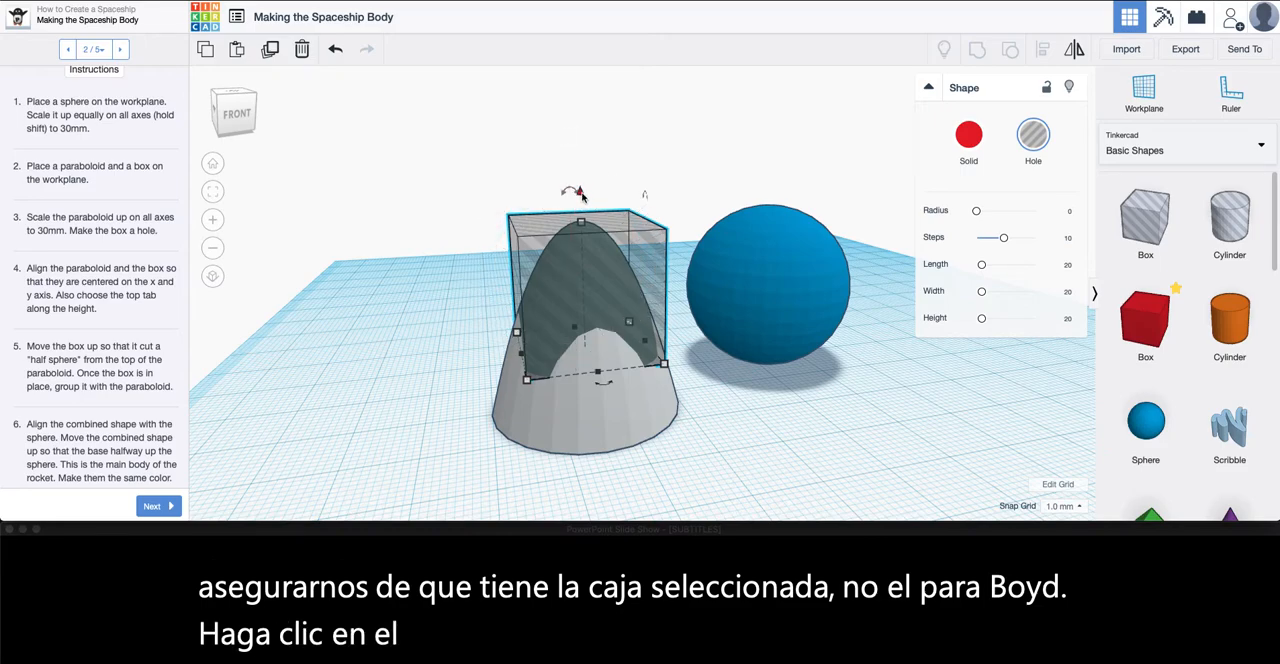
drag(582, 194, 597, 95)
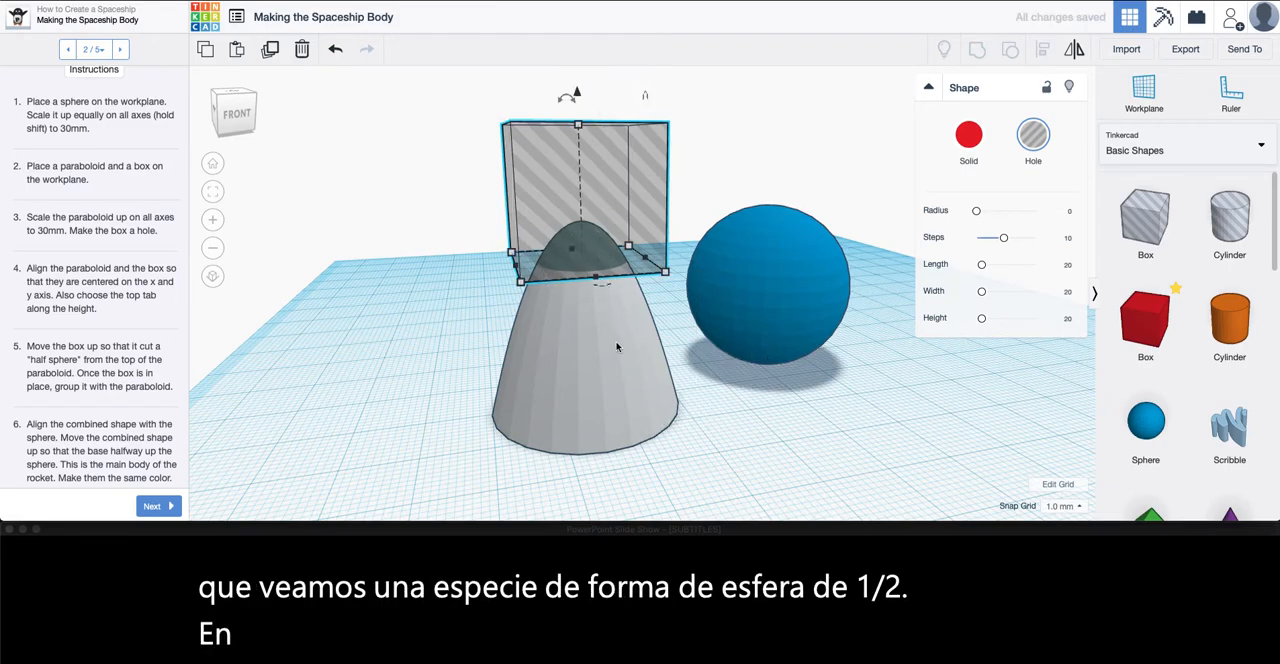
Check the overlap on the paraboloid's tip and lower the box hole 1 mm, to 23 mm above the workplane
right_drag(617, 347, 560, 354)
scroll(474, 310, up, 5)
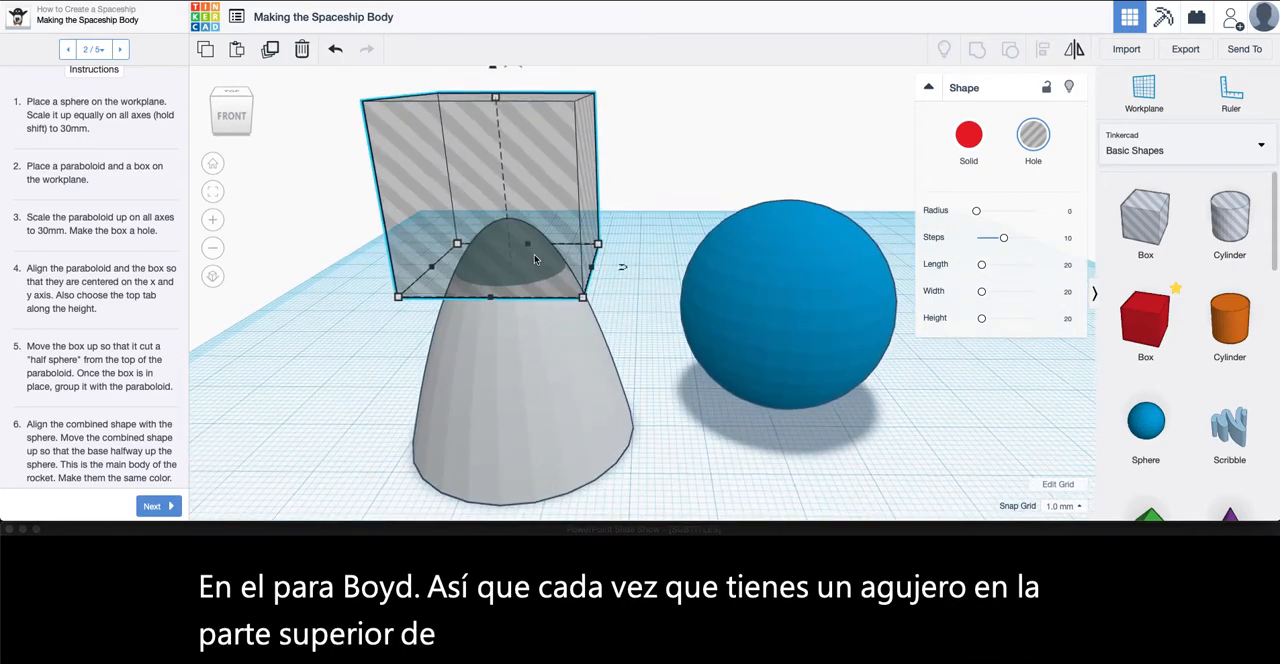
right_drag(474, 310, 618, 193)
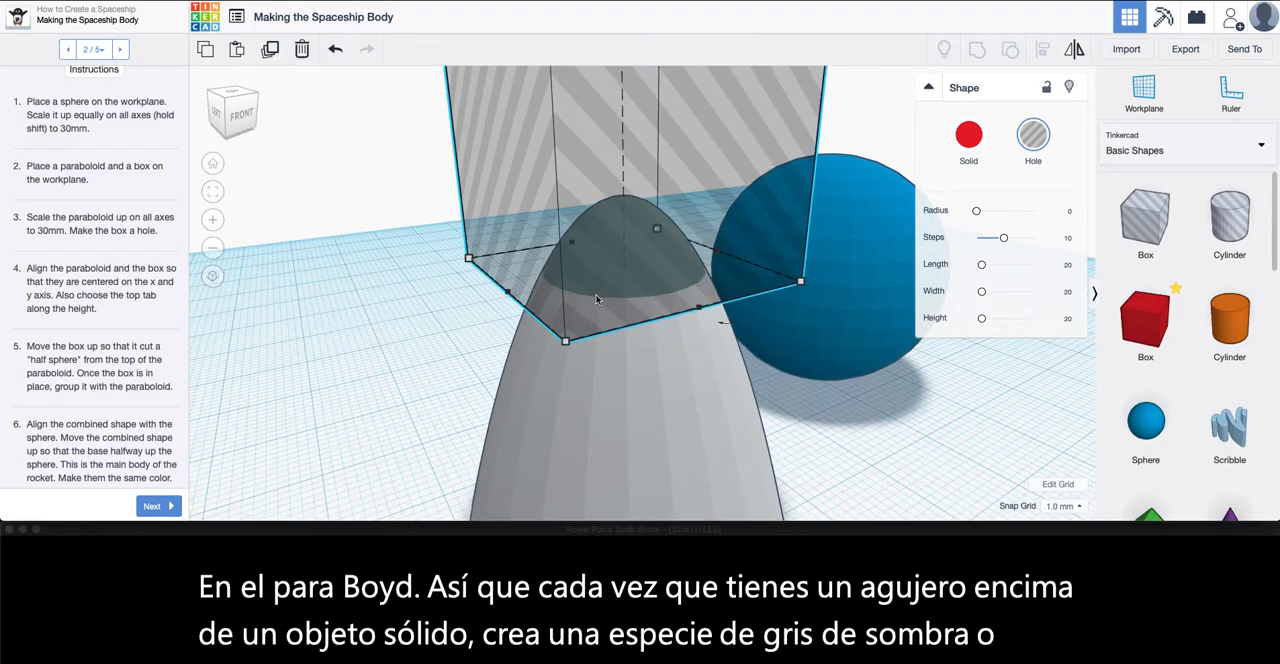
mouse_move(594, 305)
right_down()
mouse_move(666, 297)
mouse_move(613, 318)
right_up()
scroll(613, 318, down, 3)
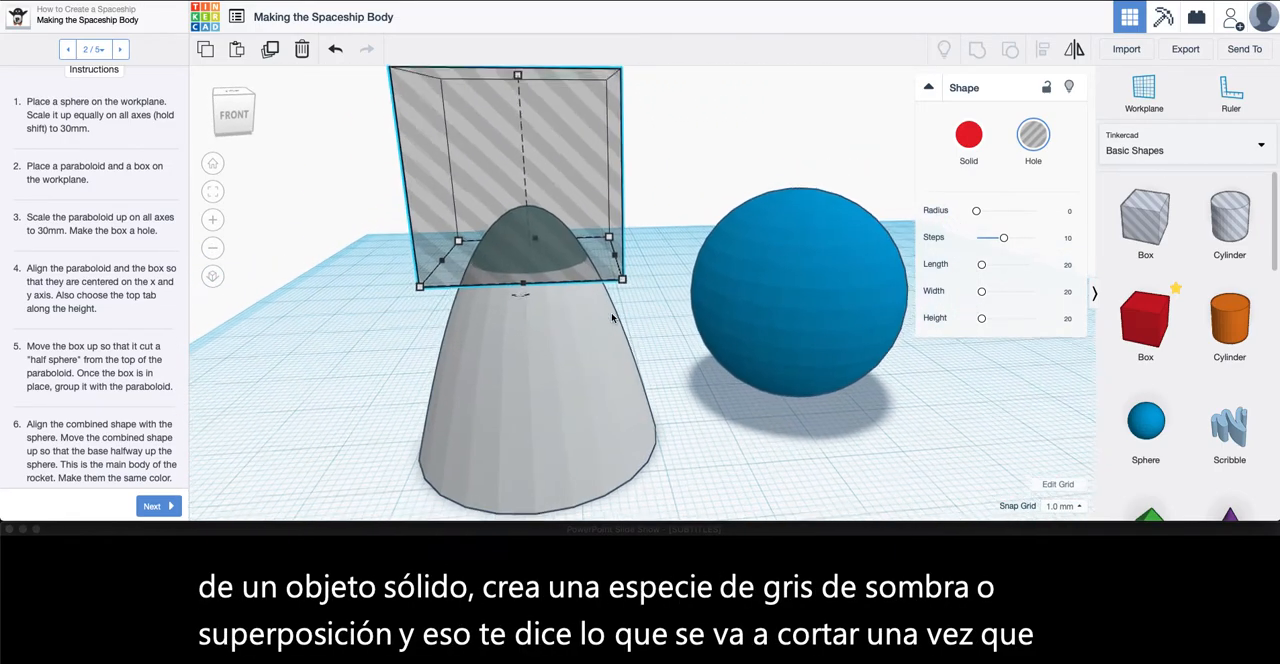
scroll(530, 99, down, 2)
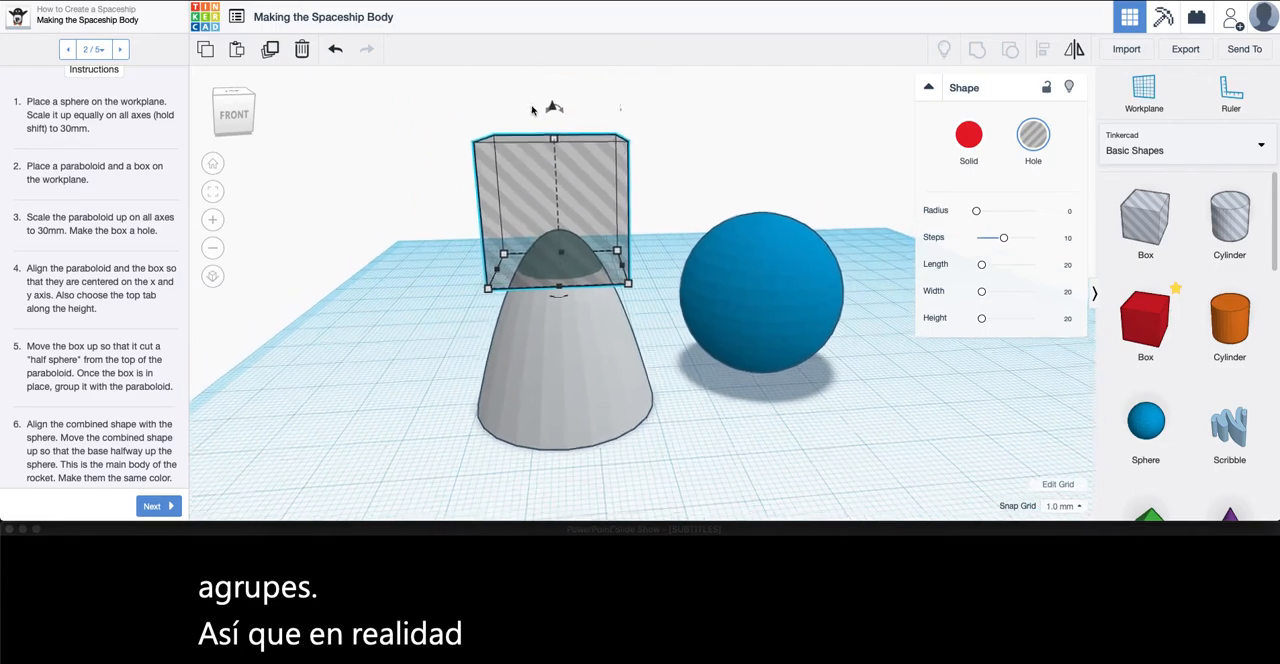
drag(555, 112, 556, 118)
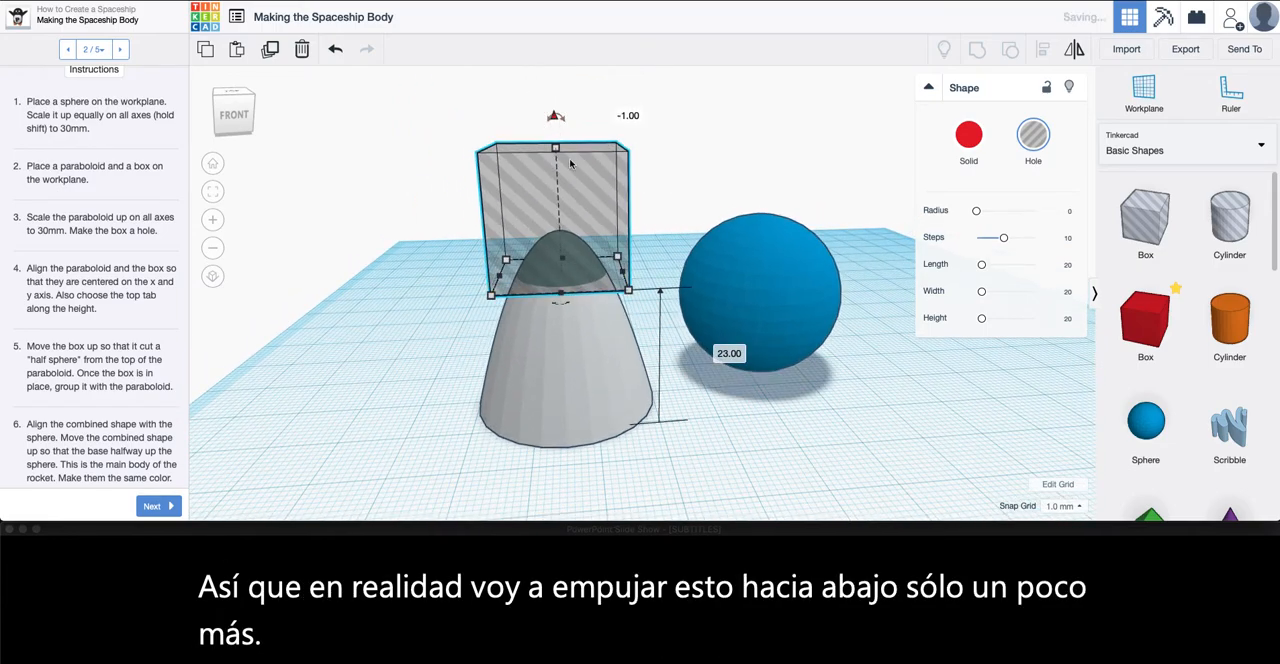
Group the box hole with the paraboloid to cut off its tip, and clear the selection
scroll(124, 384, down, 1)
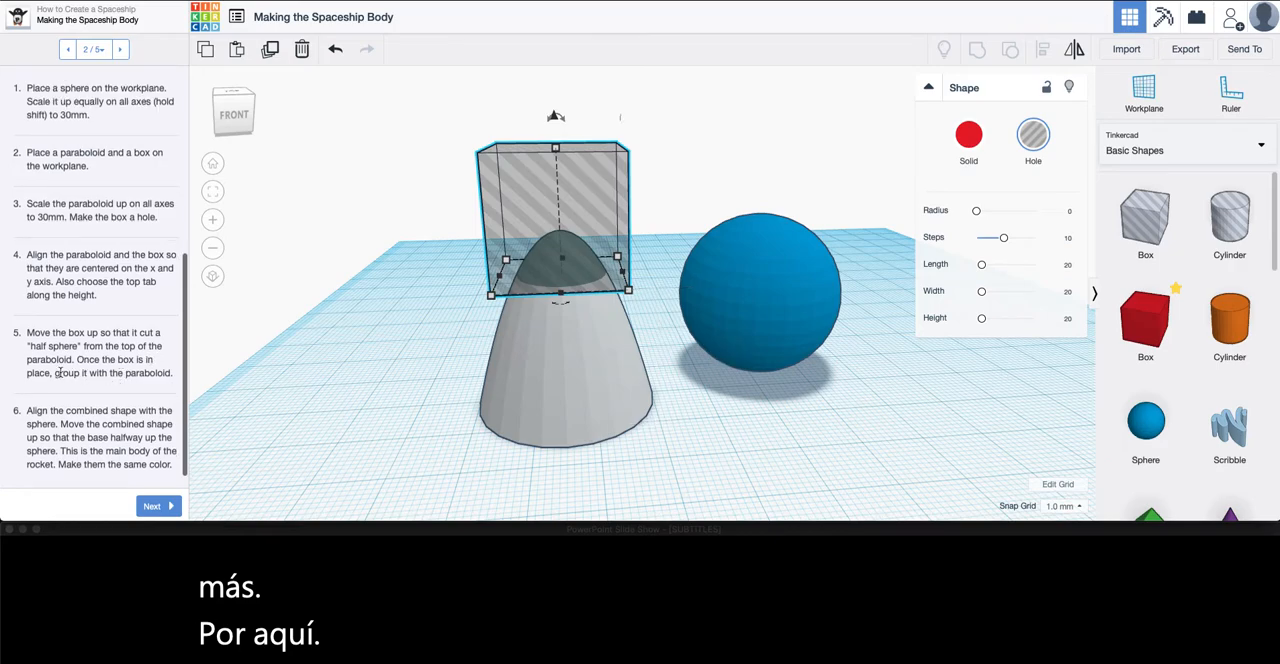
shift+click(557, 375)
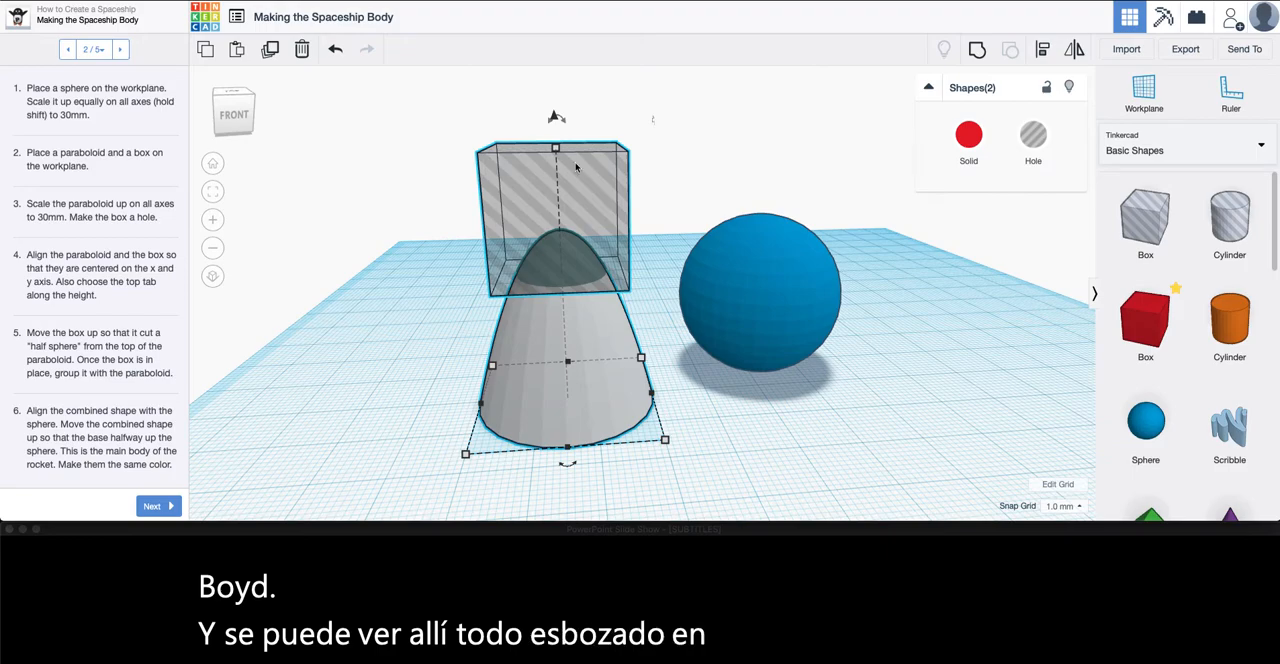
click(979, 52)
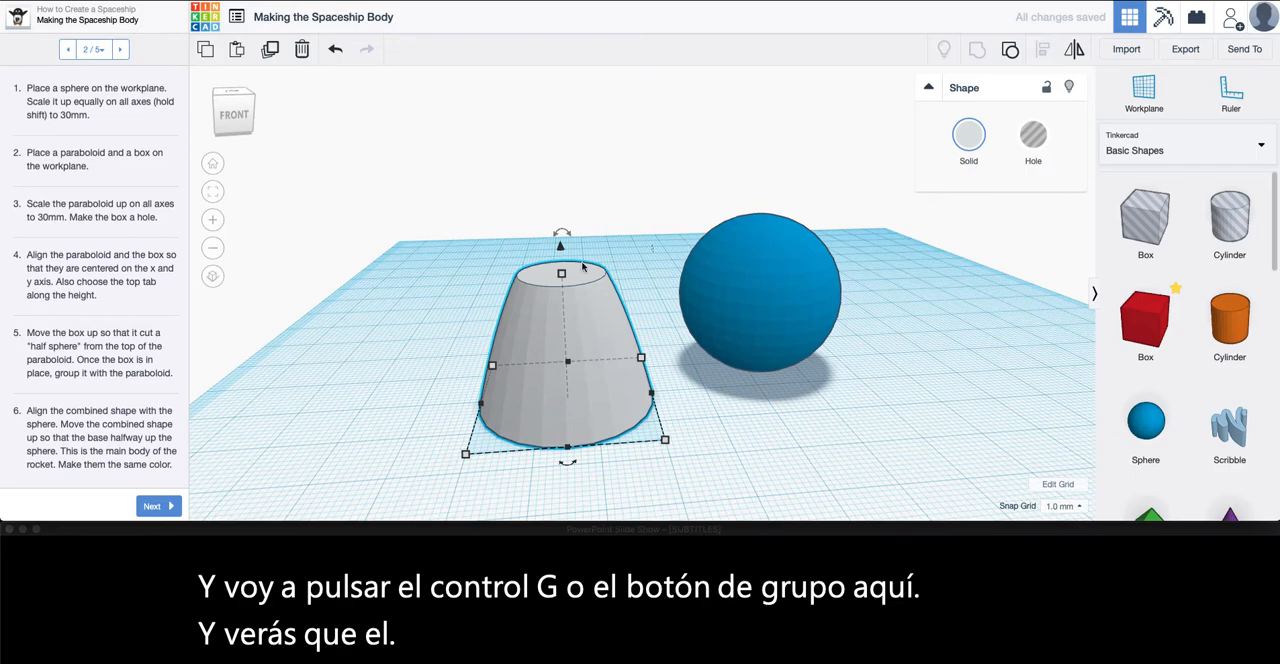
right_drag(603, 290, 606, 316)
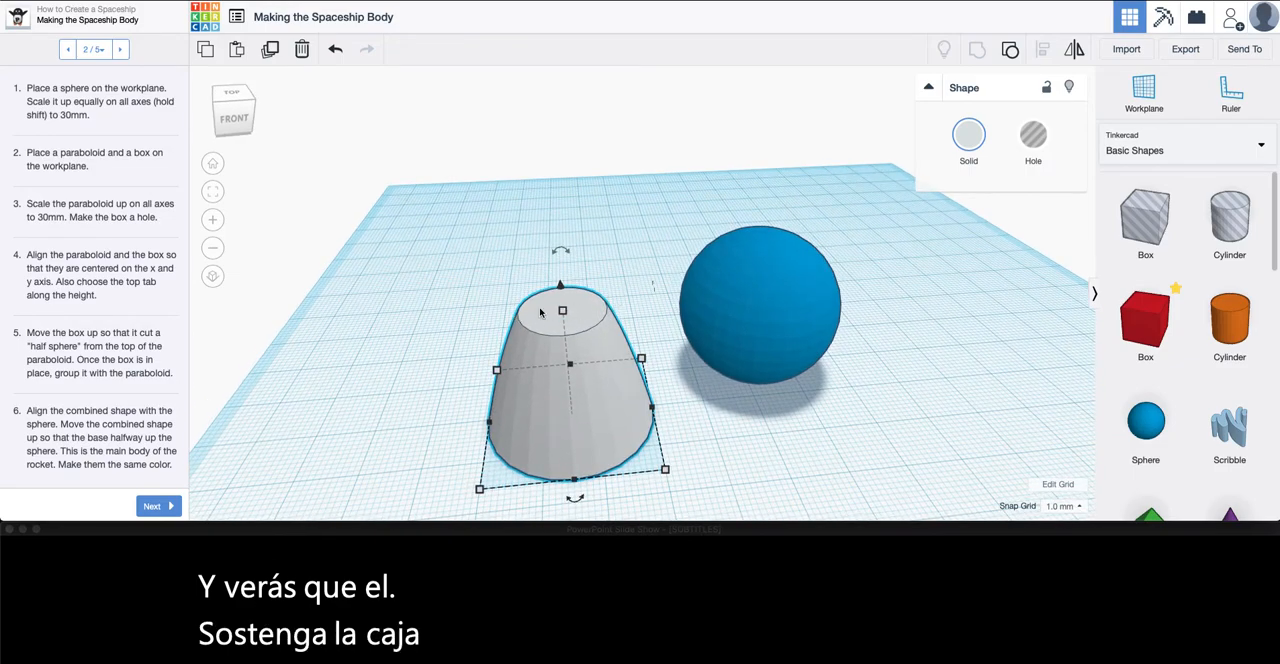
click(406, 356)
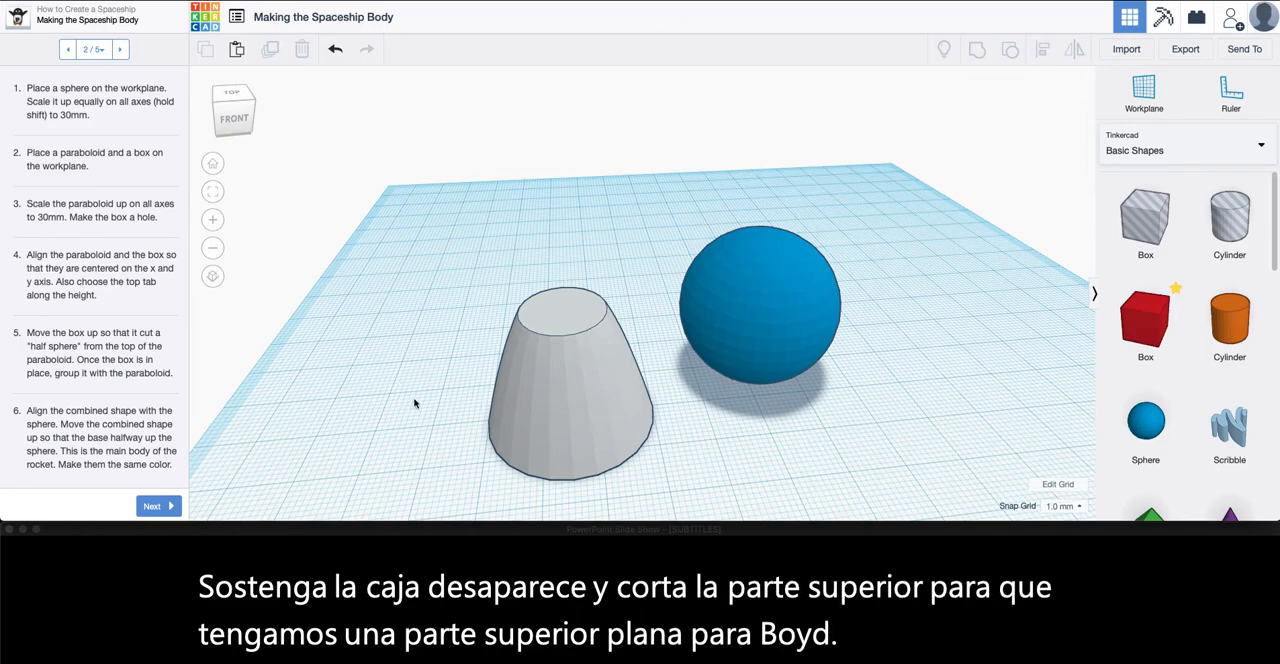
Move the cut paraboloid back beside the sphere and align both shapes on their centers along the X and Y axes
drag(559, 432, 562, 358)
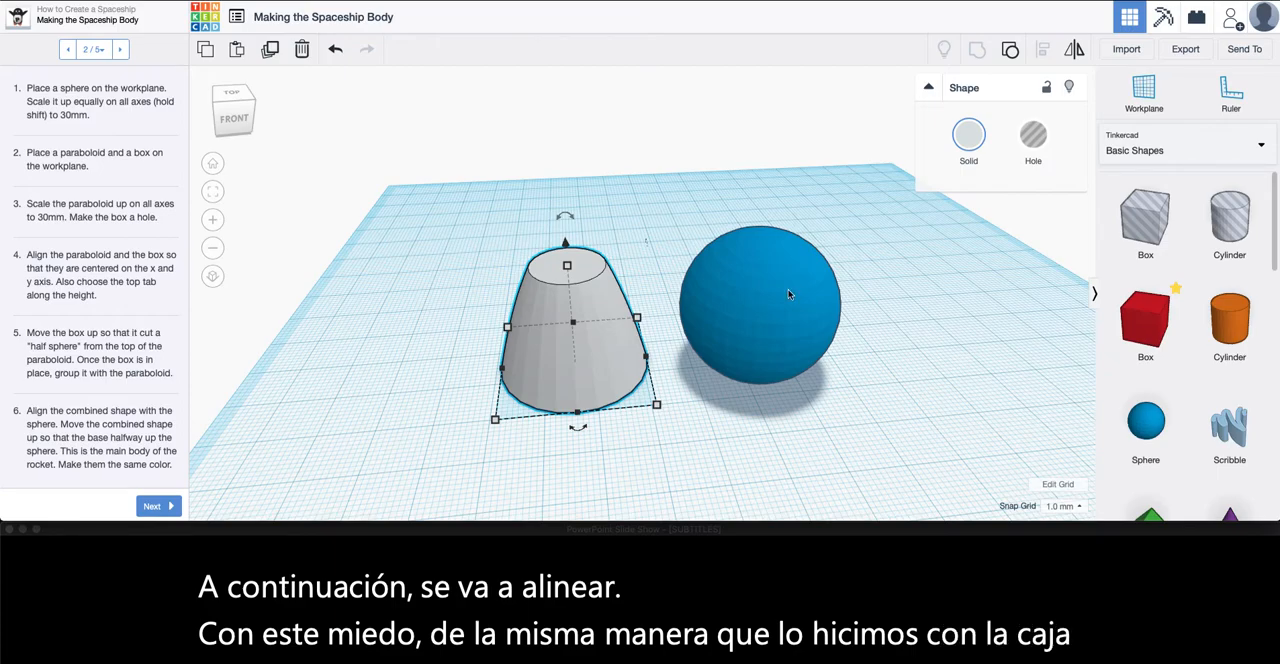
click(910, 224)
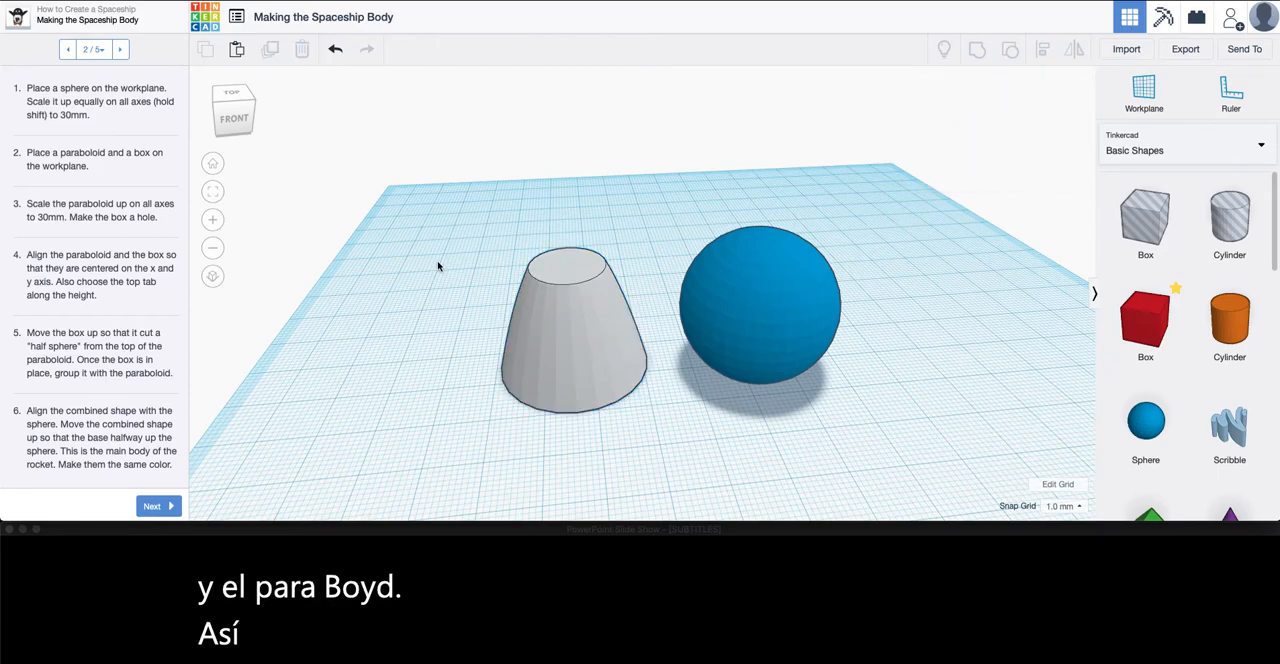
drag(454, 196, 881, 426)
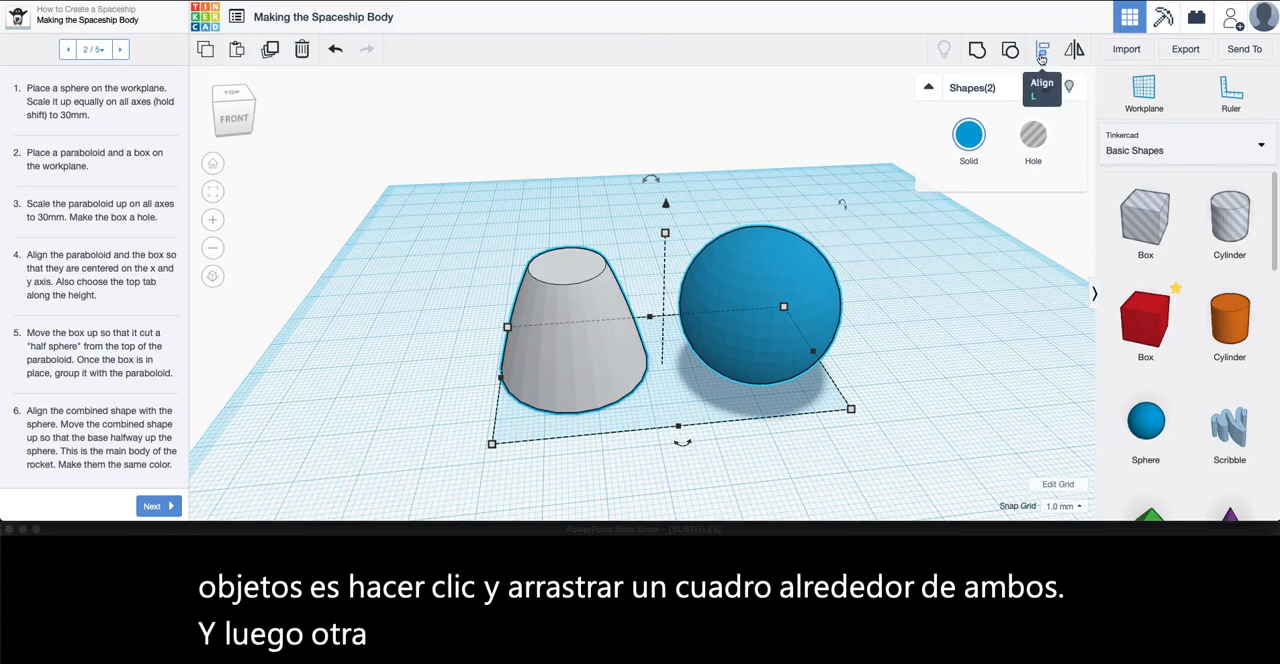
key(l)
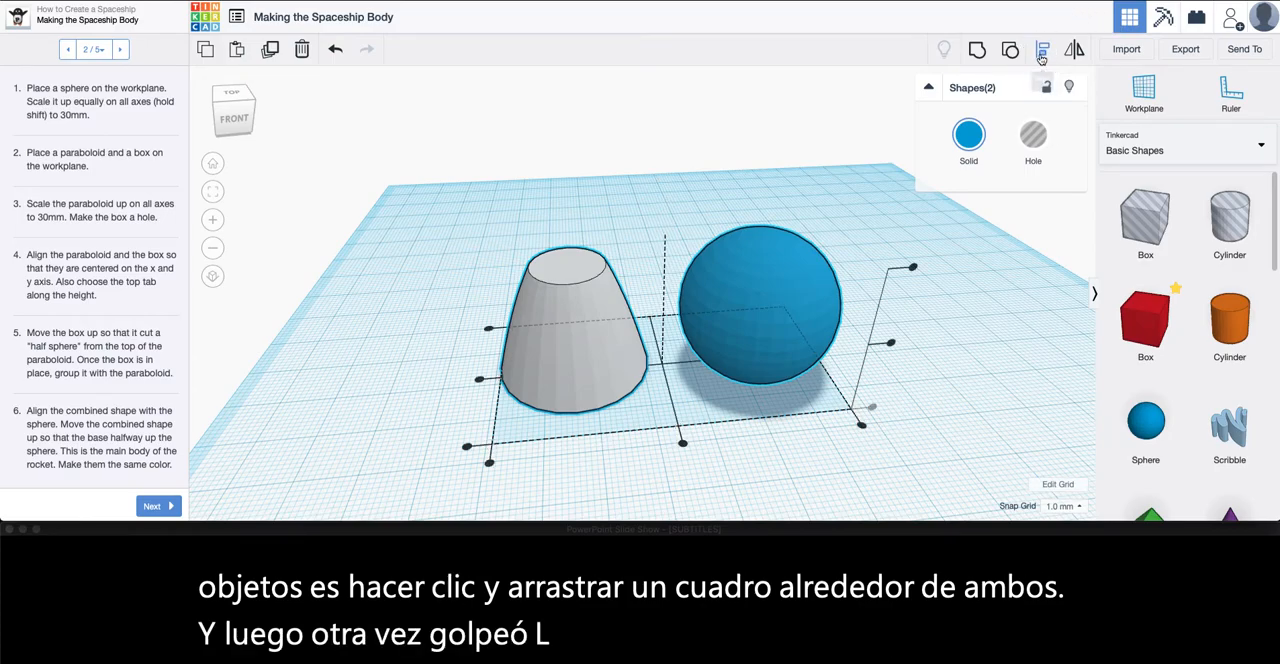
click(683, 444)
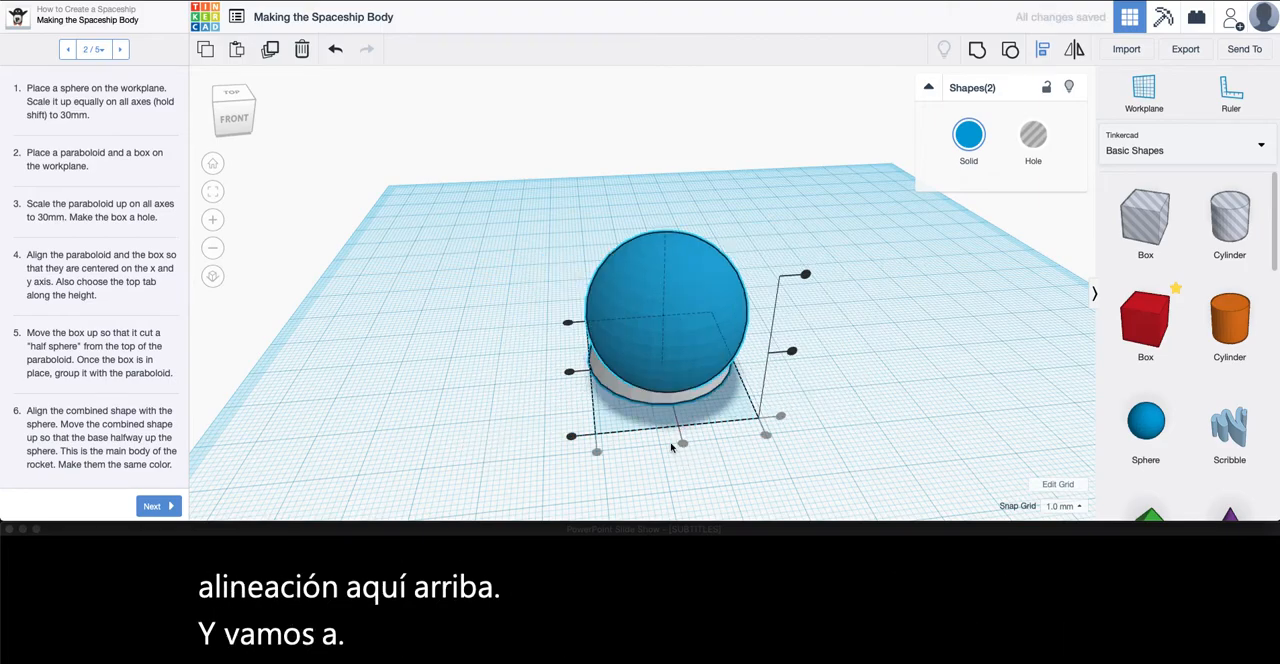
click(569, 373)
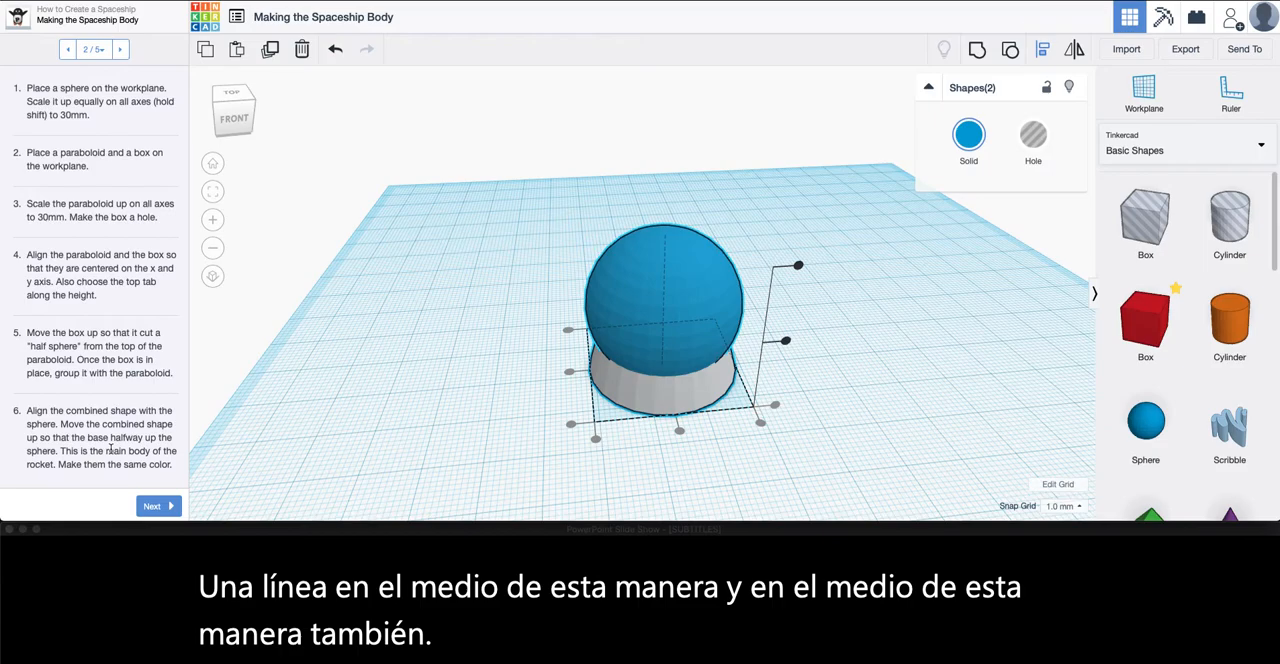
click(731, 492)
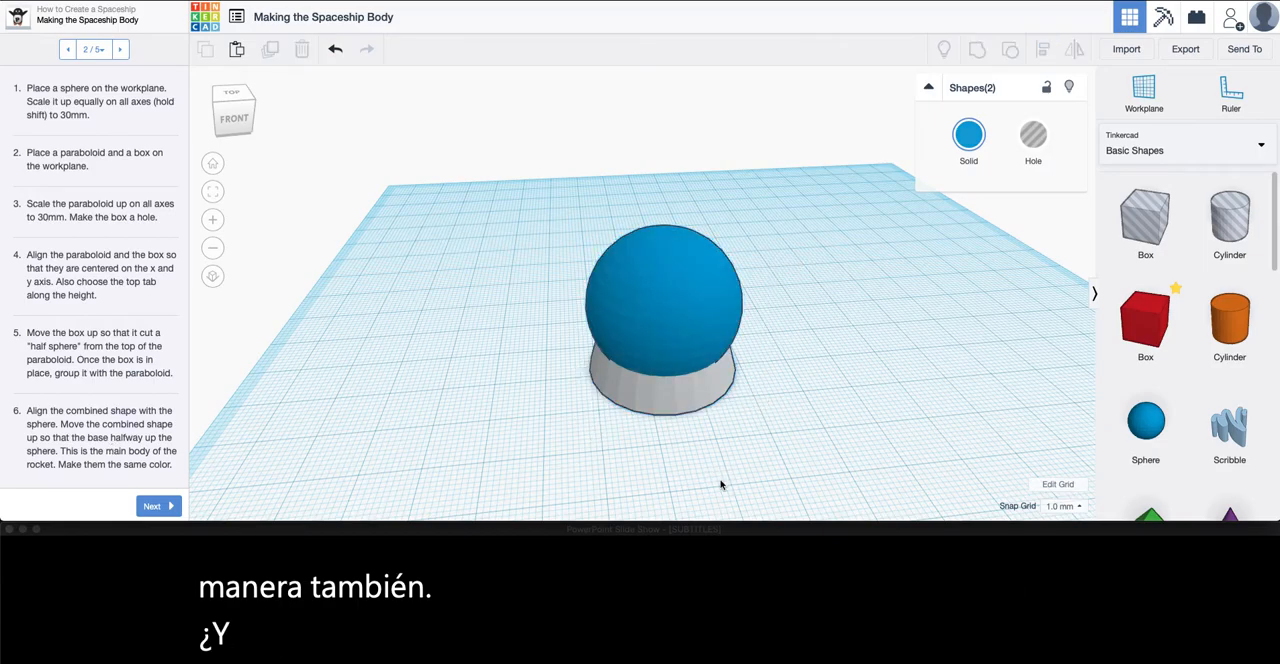
Raise the cut paraboloid straight up so that its base sits around the upper part of the sphere
right_drag(720, 483, 676, 476)
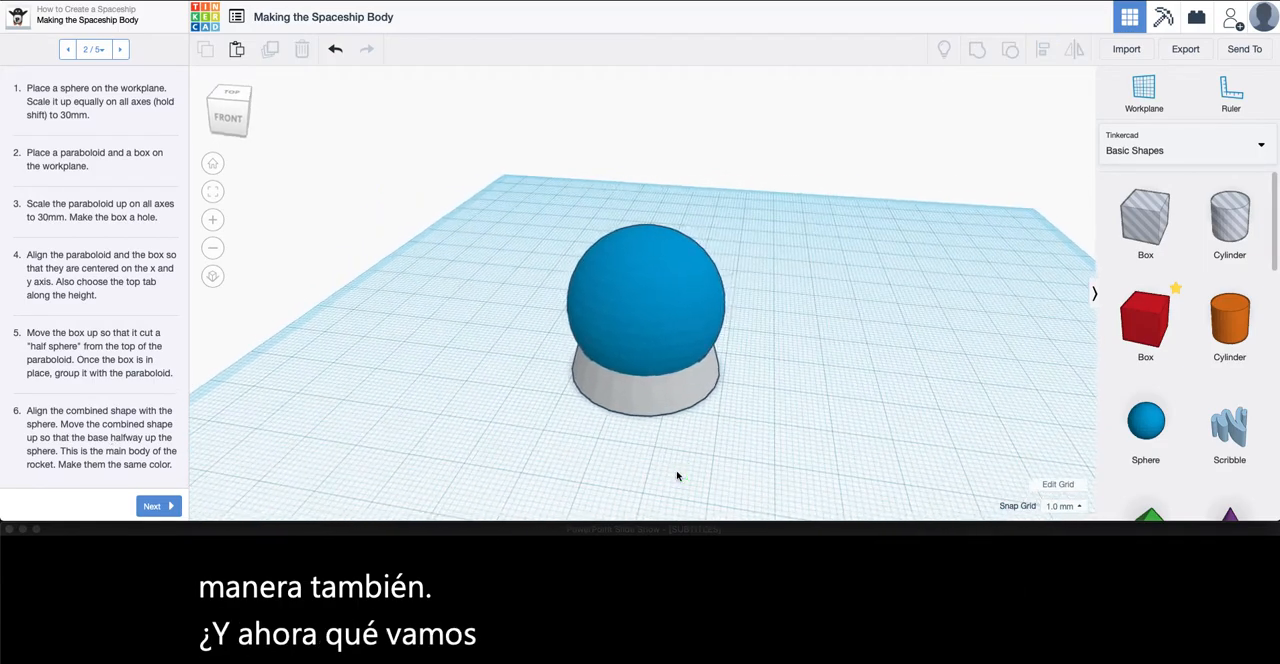
click(630, 400)
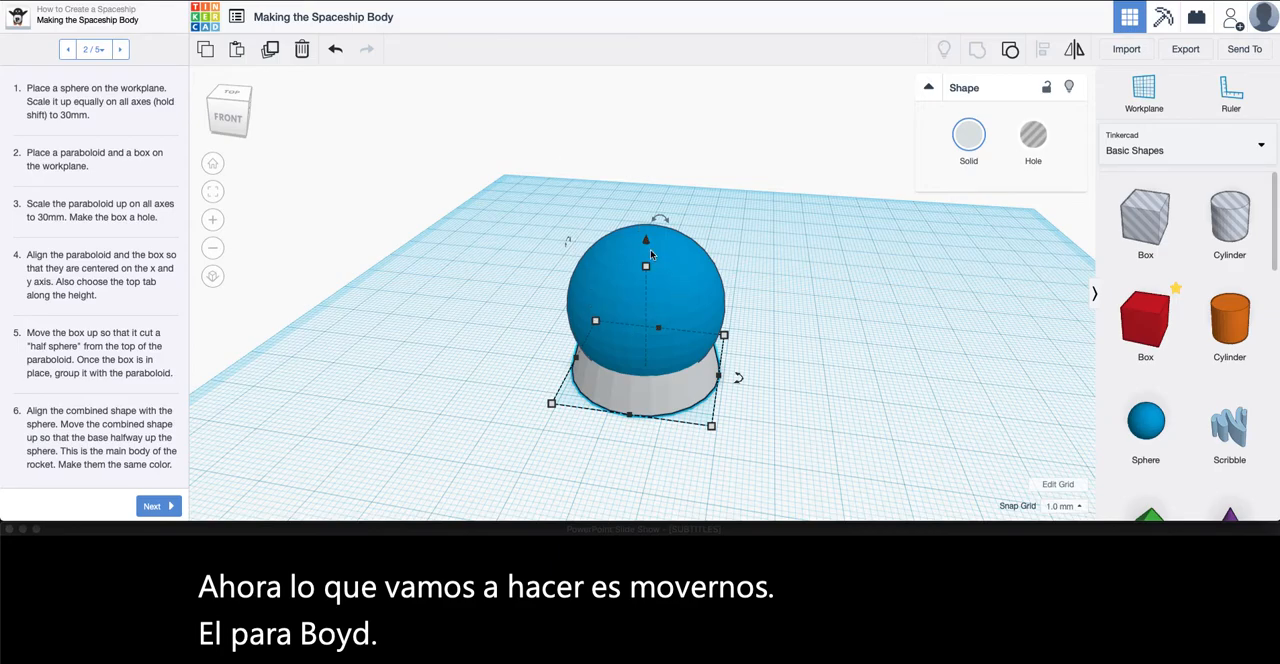
click(645, 438)
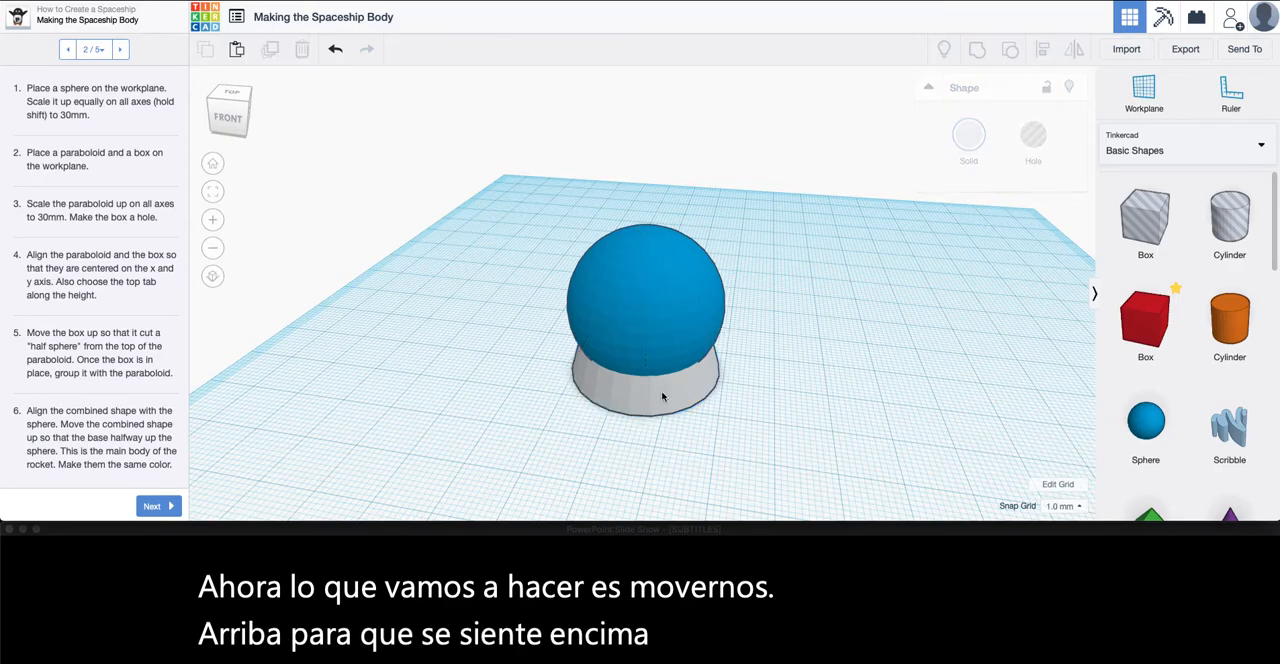
right_drag(738, 396, 779, 358)
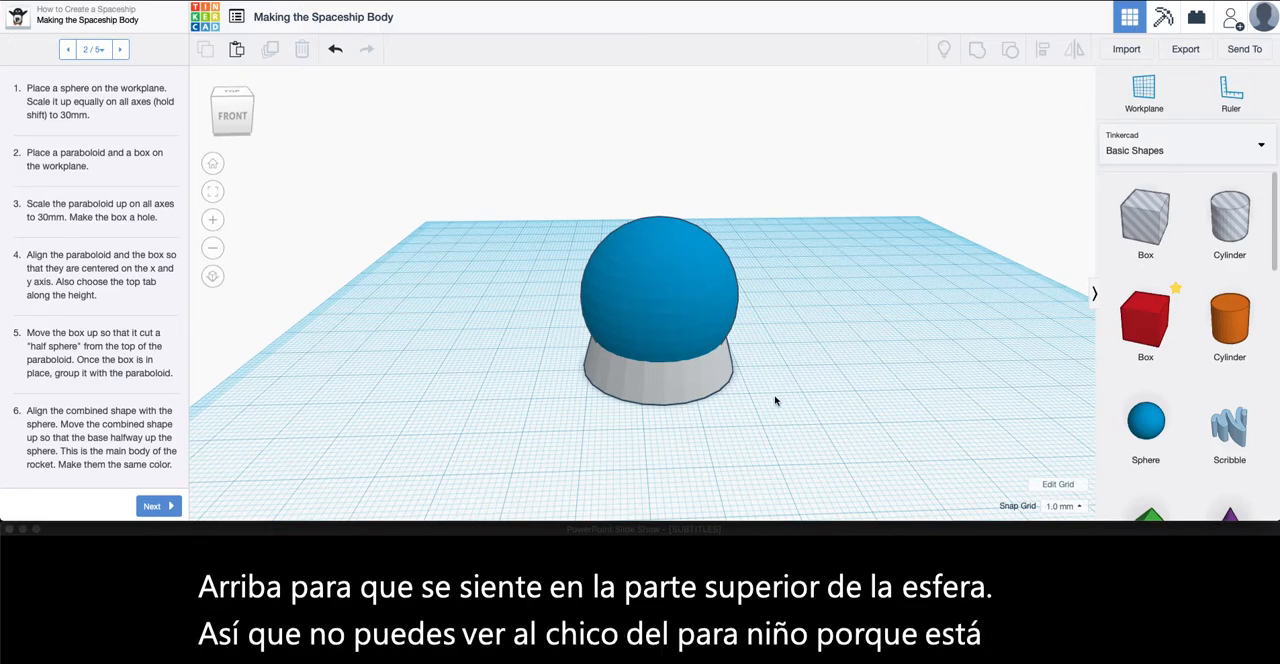
click(655, 385)
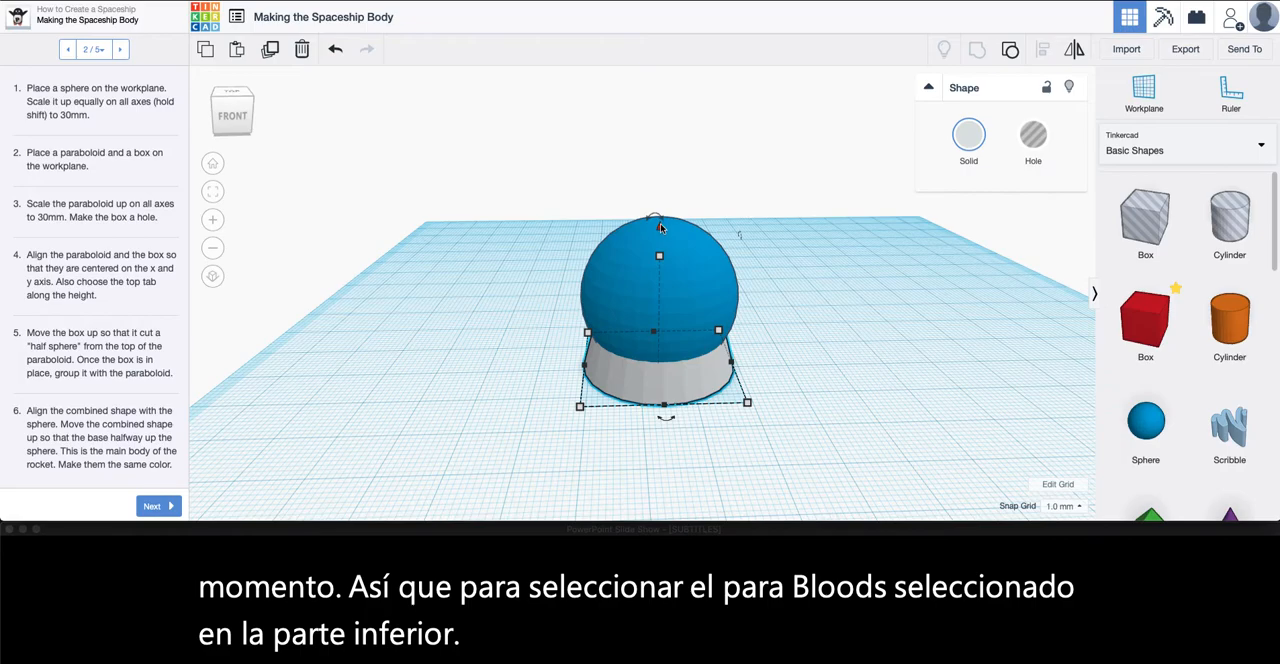
drag(659, 230, 660, 124)
Inspect the joint from below, raise the cut paraboloid 1 mm, and lower it 4 mm into the sphere to remove the overhang
right_drag(706, 418, 641, 412)
middle_drag(598, 394, 626, 460)
scroll(603, 457, down, 4)
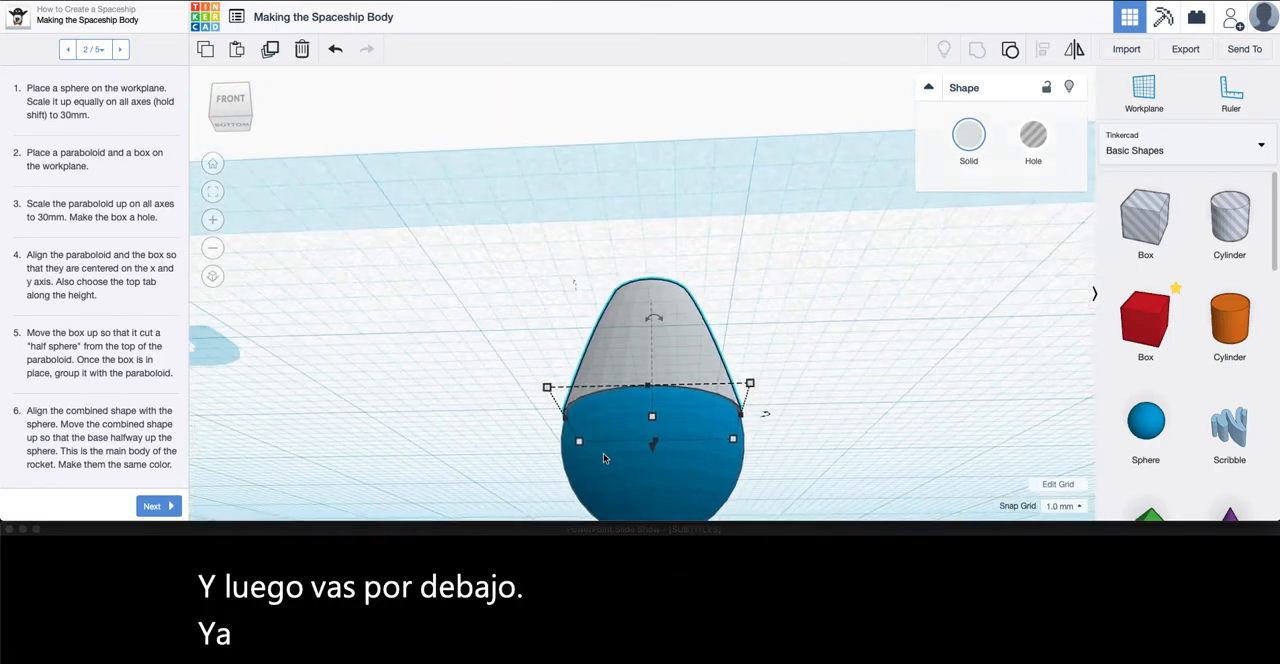
scroll(603, 457, up, 5)
right_drag(603, 457, 672, 455)
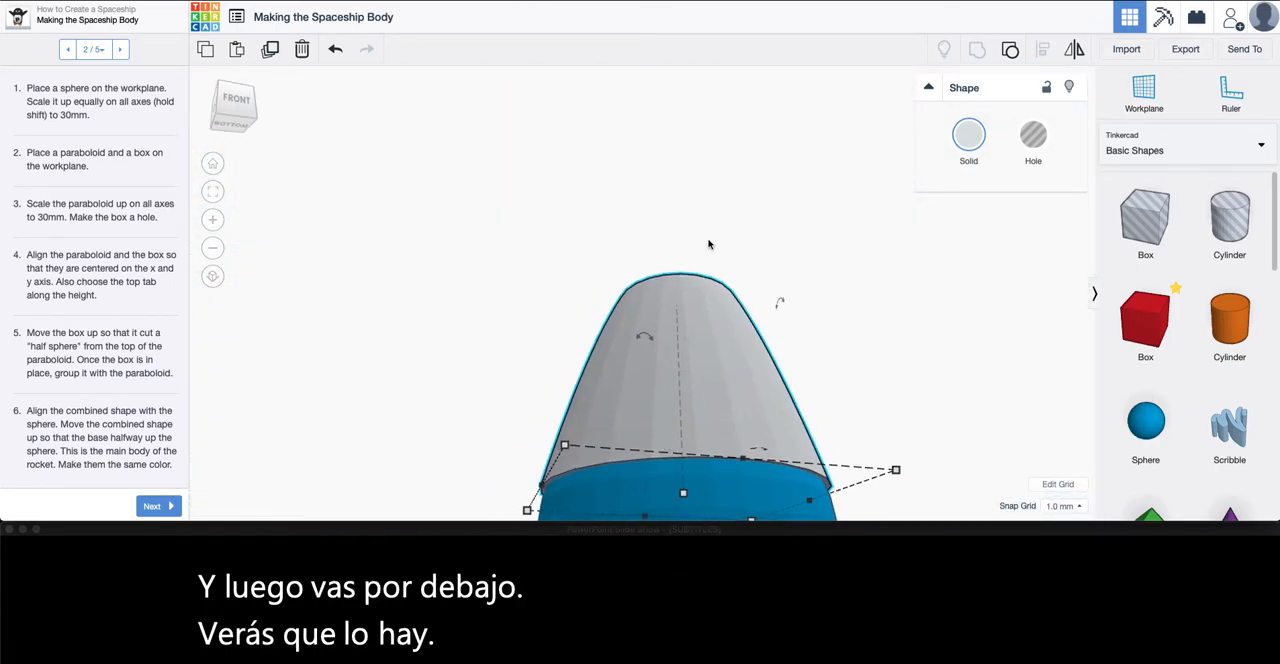
right_drag(676, 243, 686, 311)
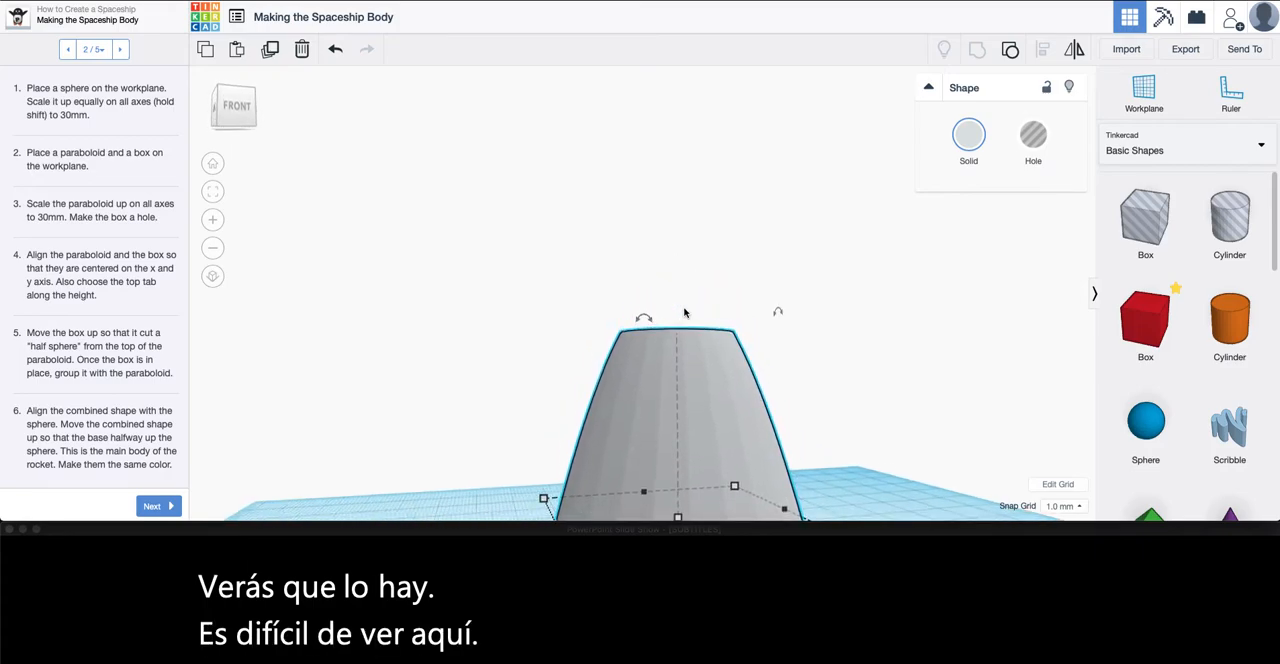
right_drag(676, 396, 670, 440)
drag(675, 324, 675, 318)
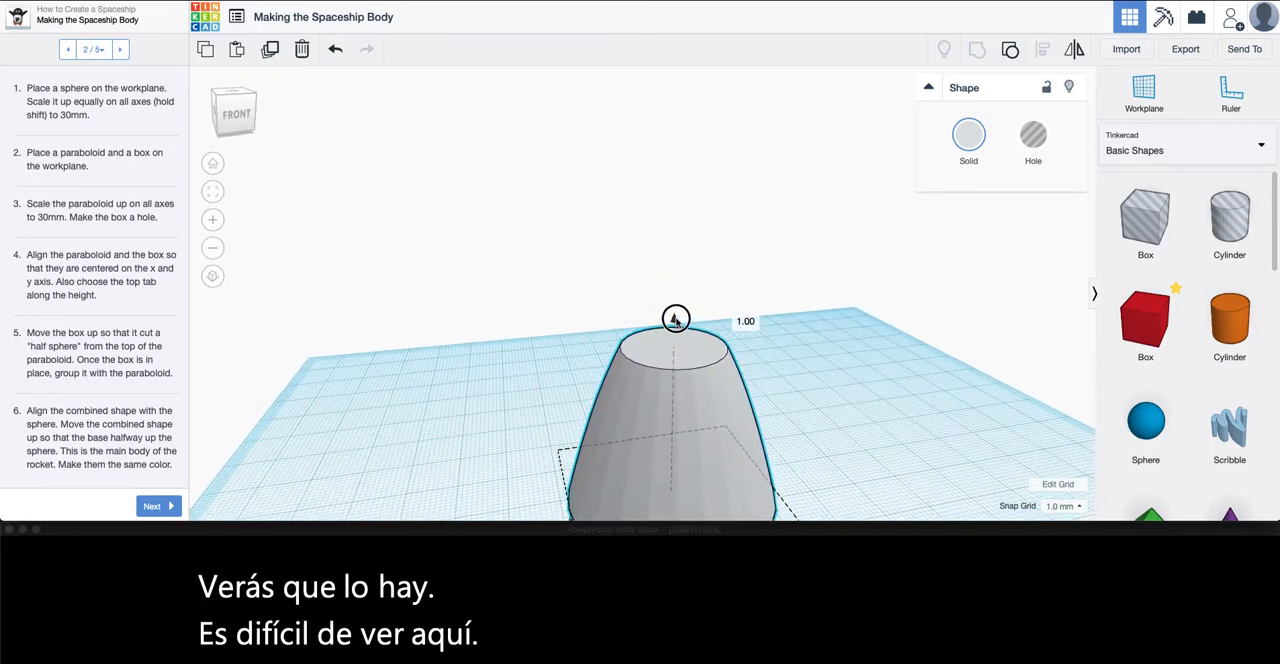
right_drag(676, 402, 658, 358)
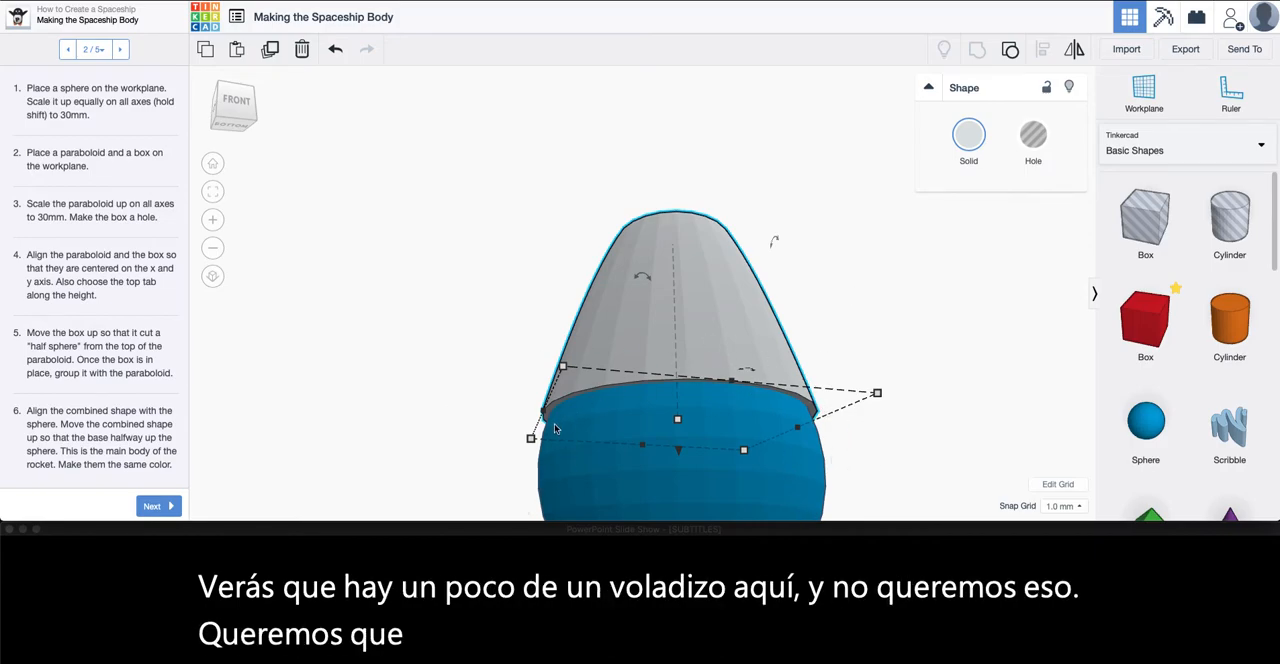
drag(679, 457, 678, 489)
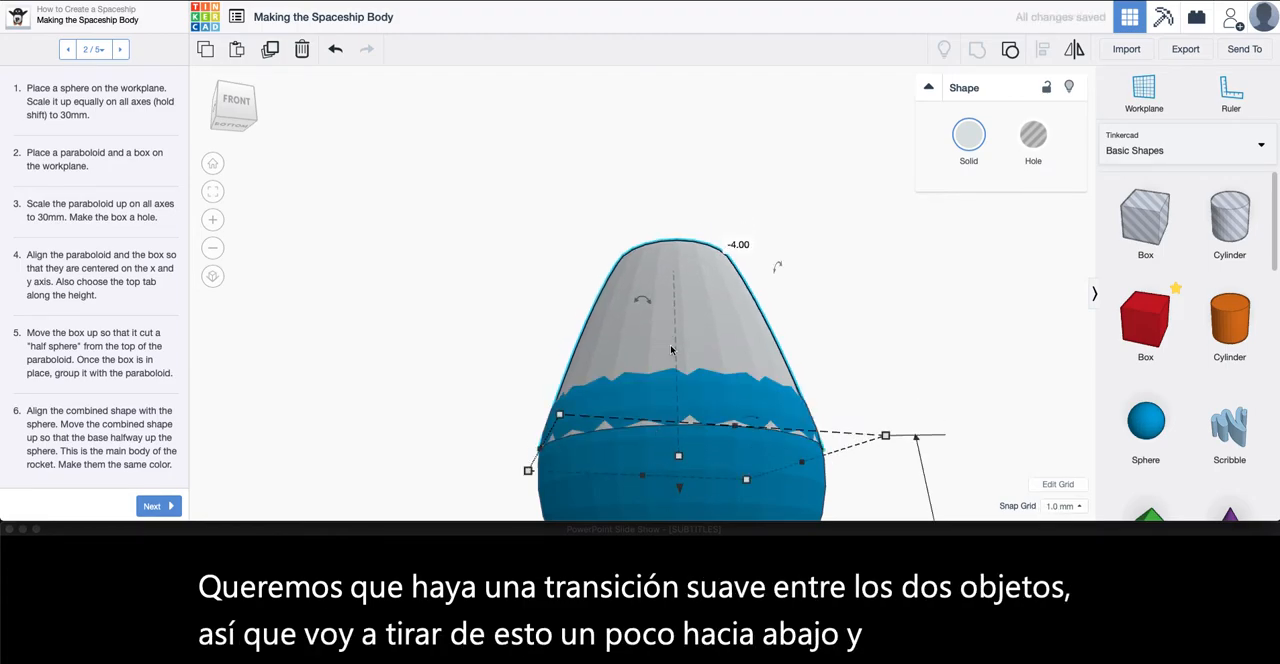
Group the cut paraboloid and the sphere into one single-colored body, and clear the selection
right_drag(748, 468, 658, 312)
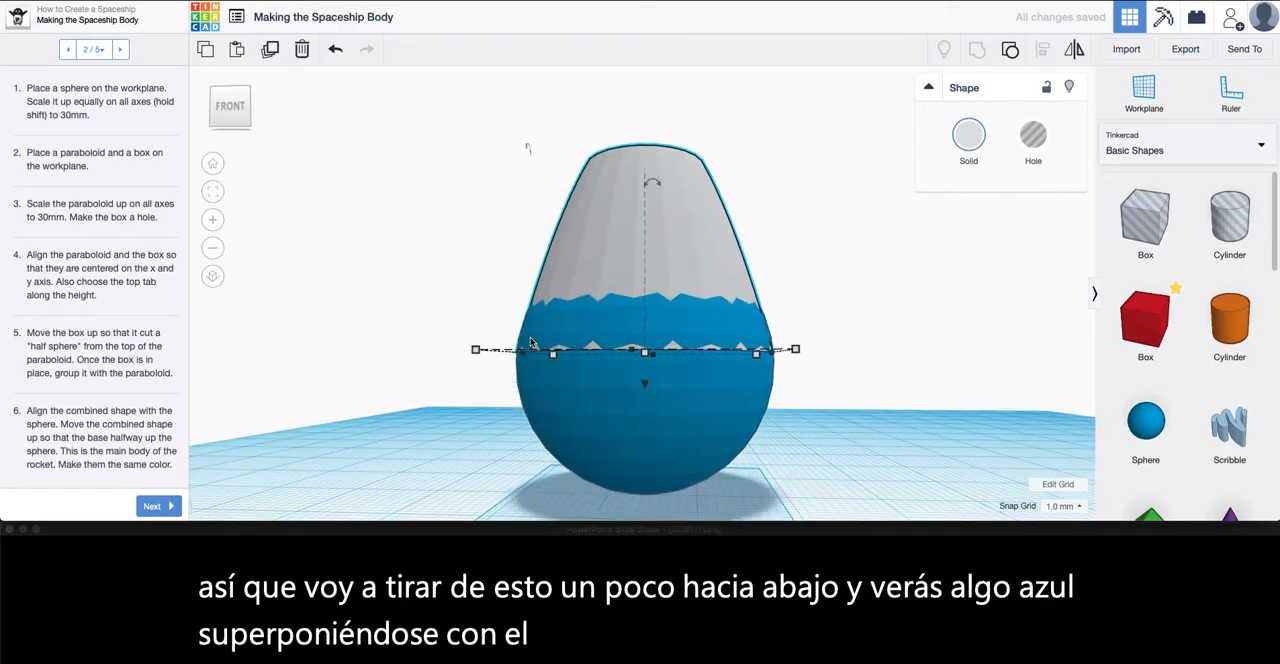
right_drag(511, 360, 530, 317)
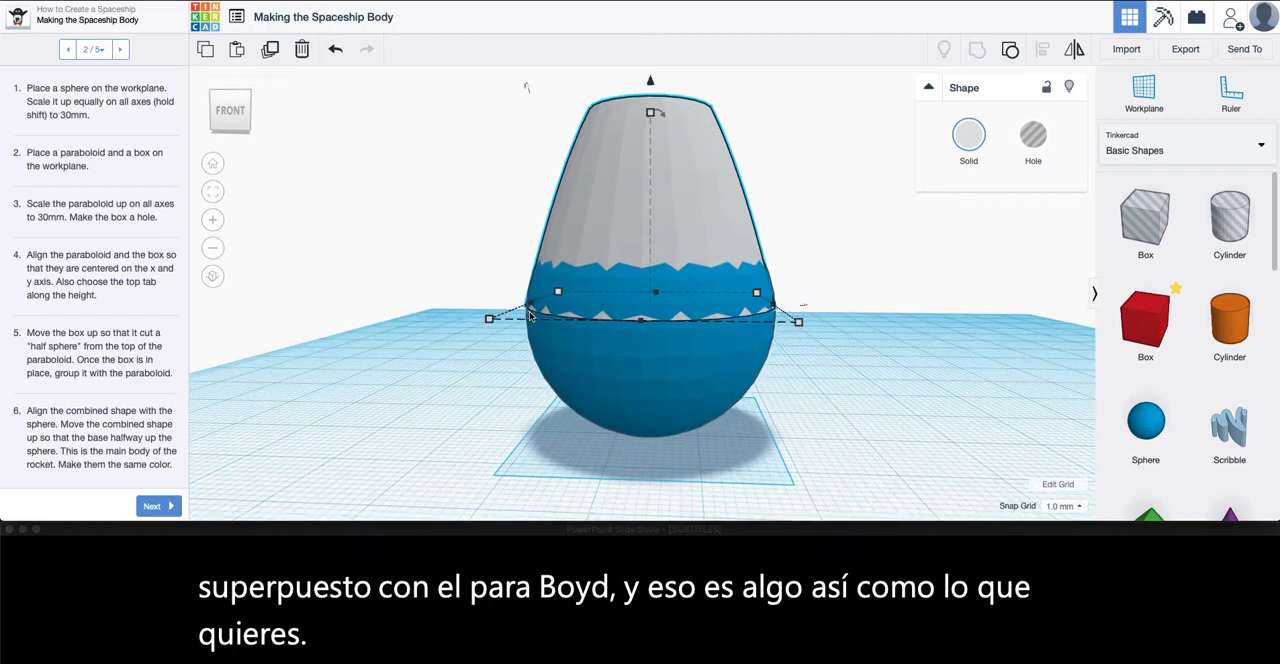
drag(855, 477, 397, 98)
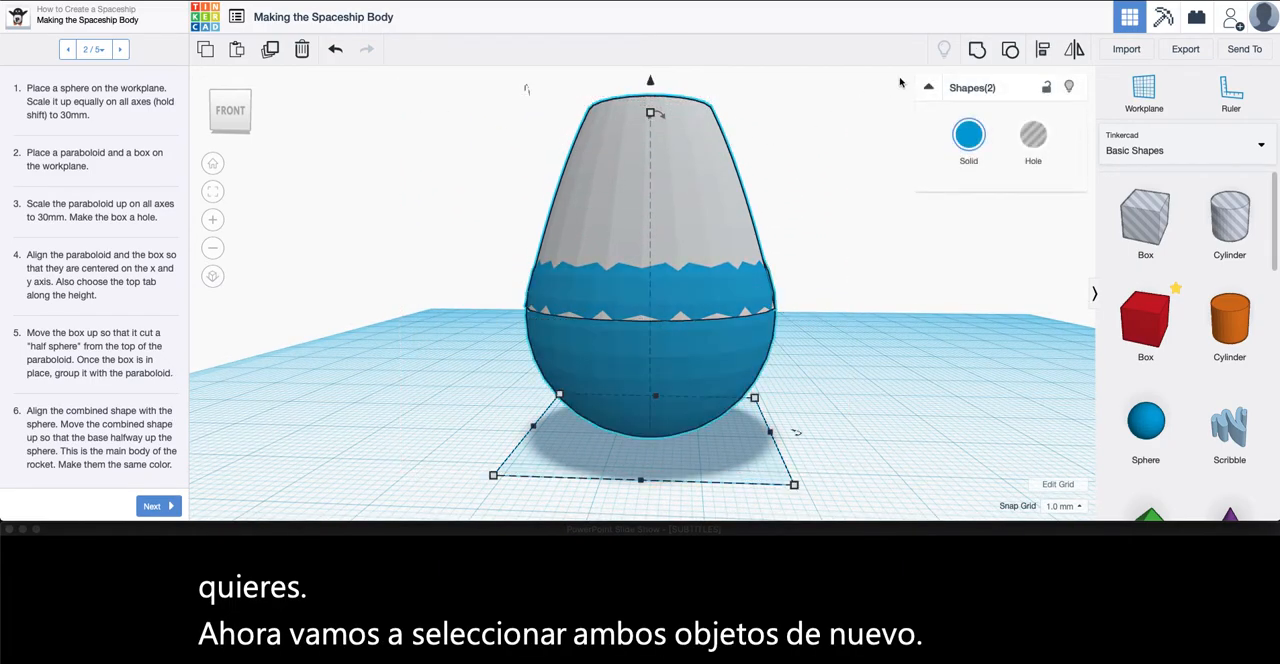
click(977, 51)
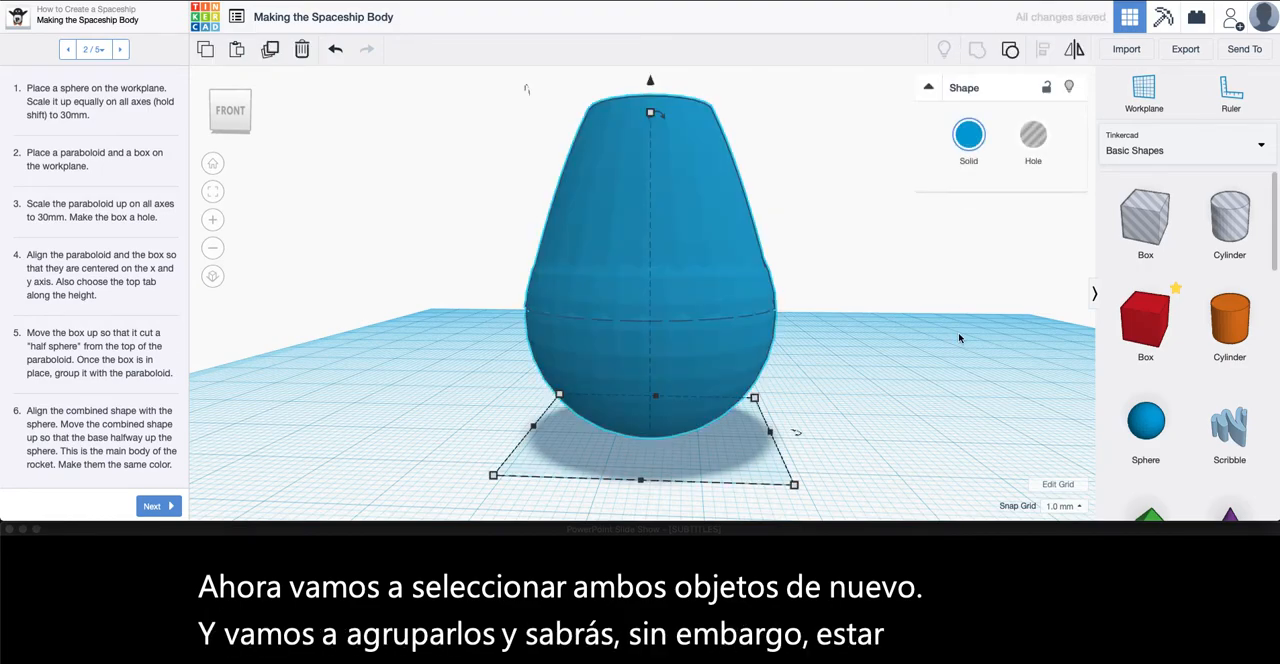
click(924, 371)
right_drag(923, 372, 833, 414)
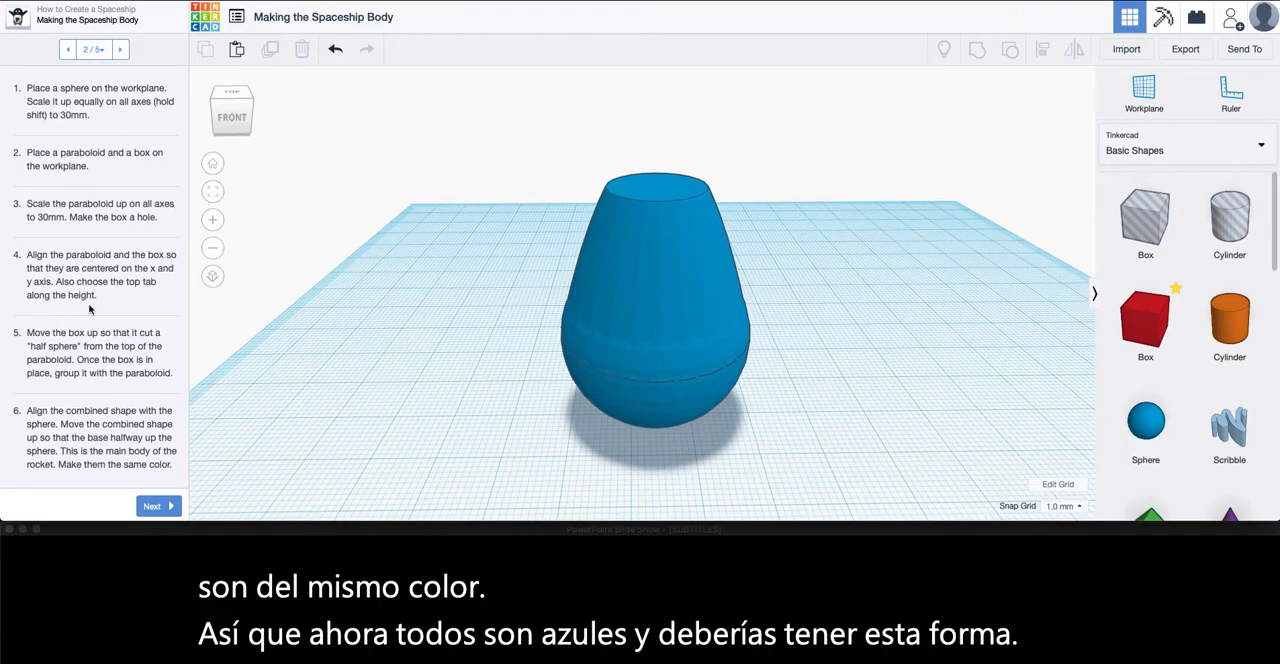
Go to lesson step 3 of 5, Building the Escape Pod, and review its example image and instructions
click(121, 50)
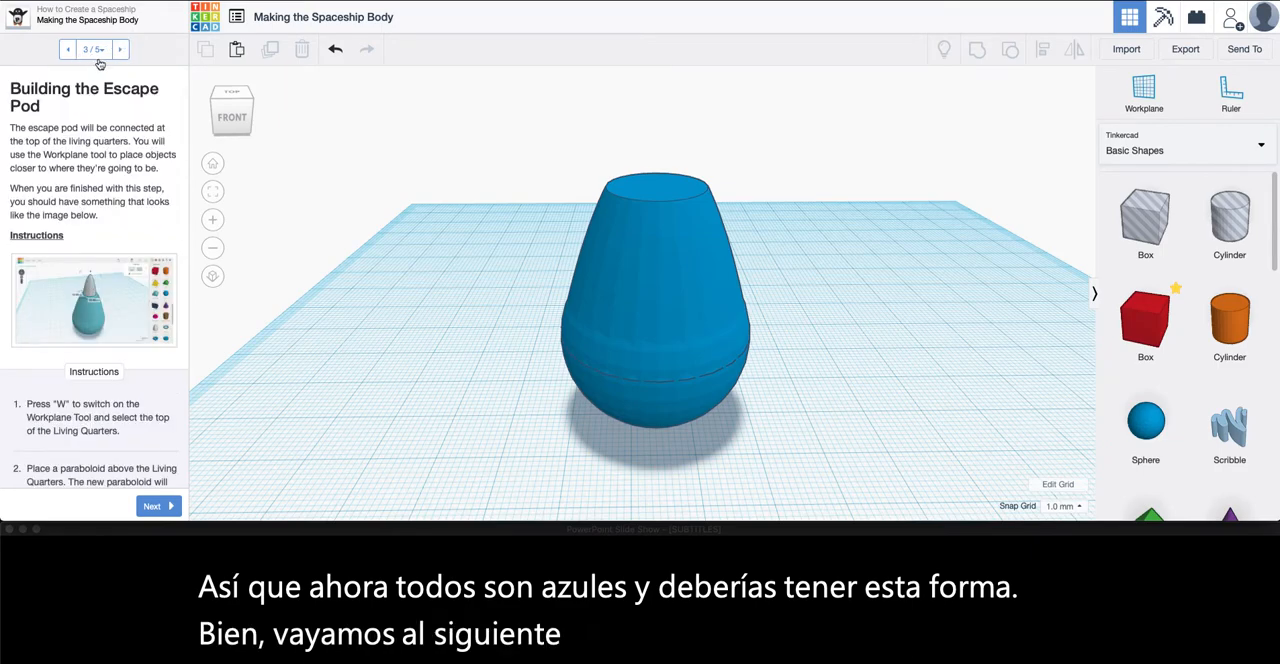
scroll(108, 347, down, 2)
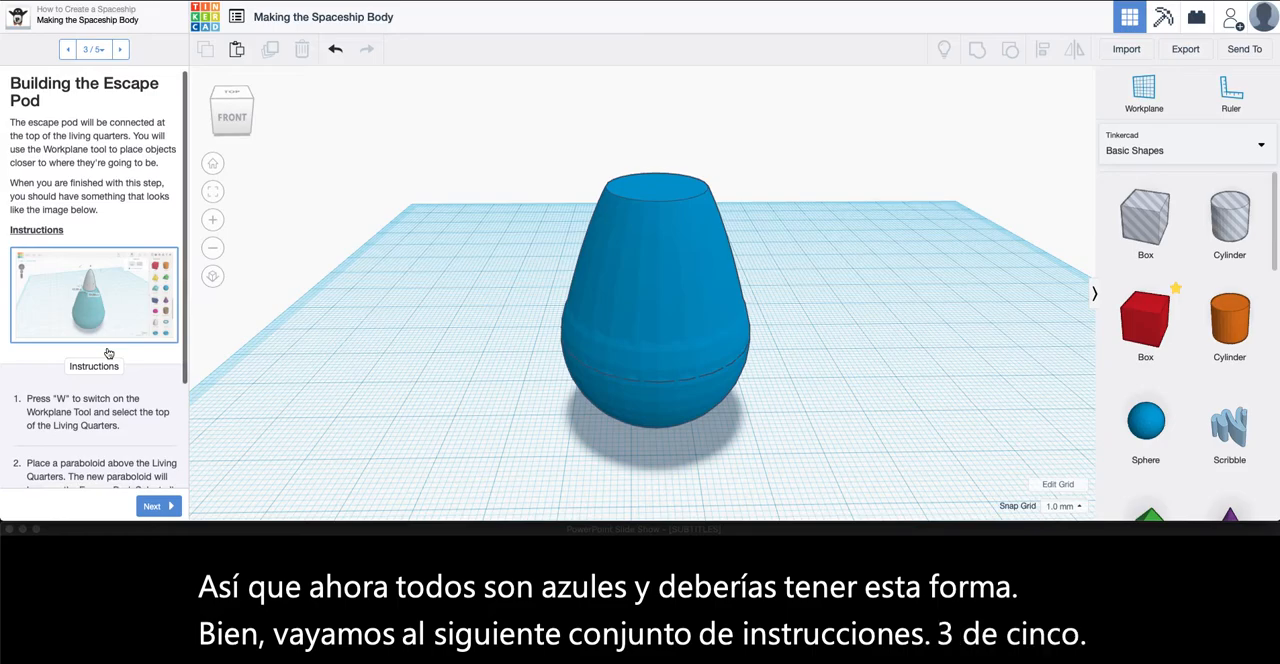
click(101, 251)
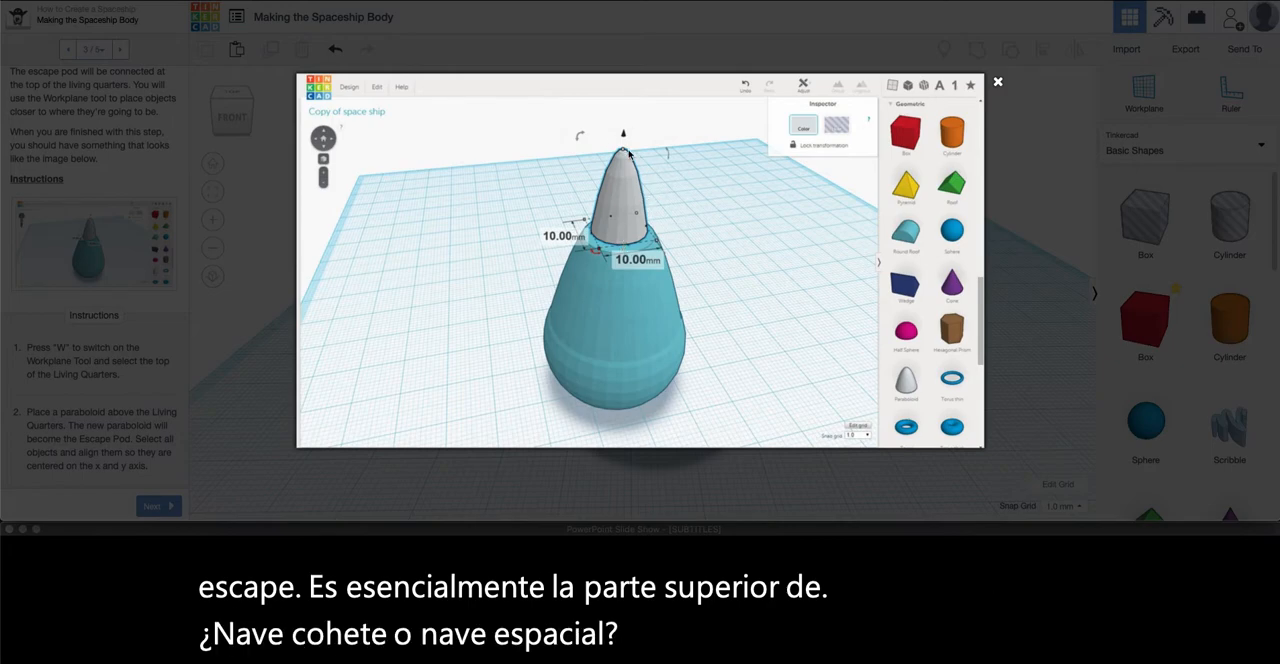
click(997, 82)
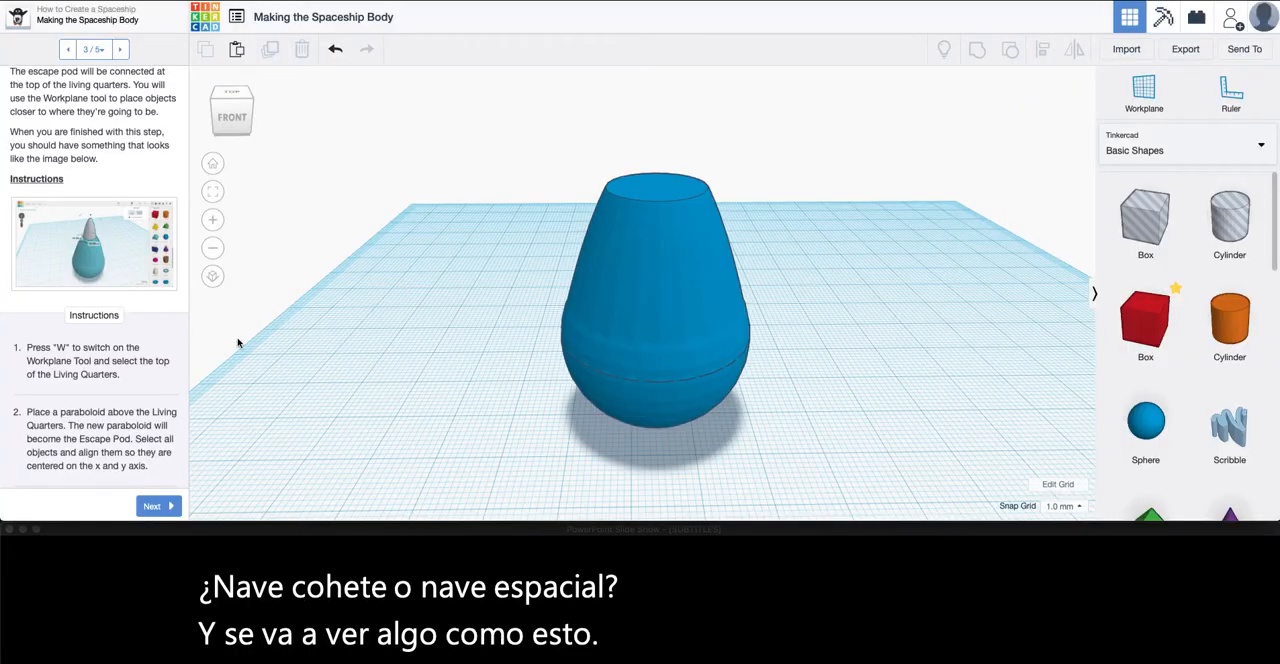
scroll(123, 374, down, 3)
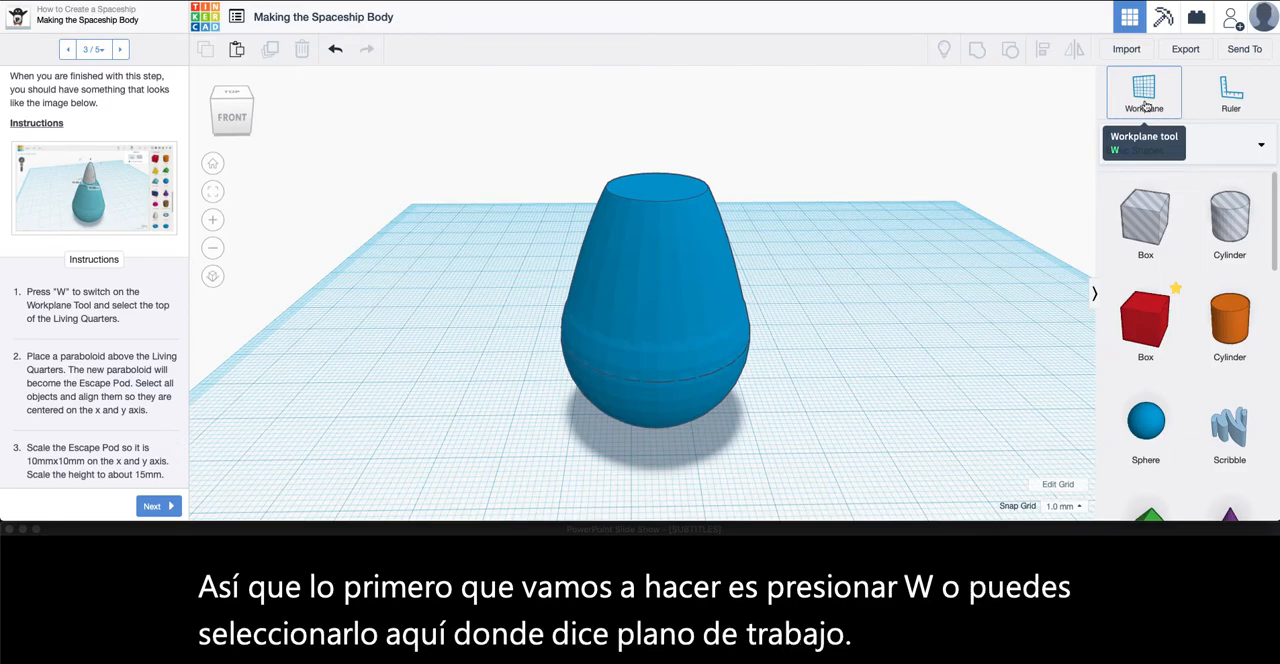
Place a temporary workplane on the sloping side of the spaceship body and examine its tilt from several angles
scroll(920, 369, down, 3)
right_drag(920, 369, 915, 392)
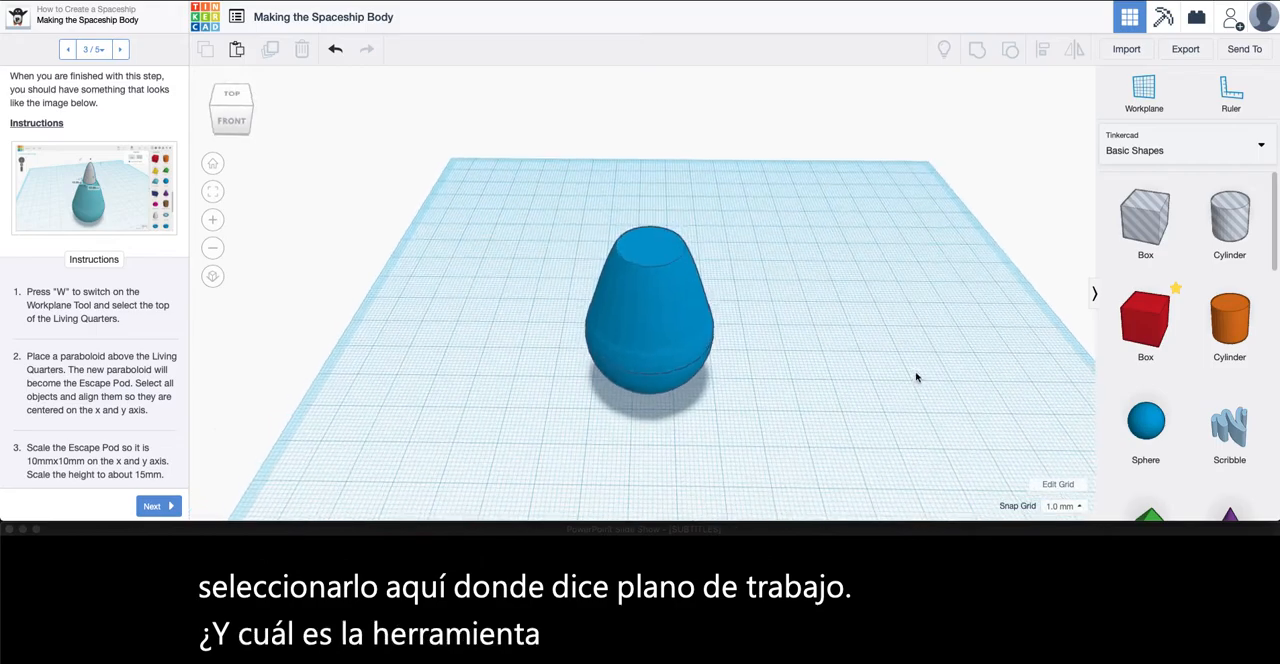
middle_drag(916, 377, 843, 266)
scroll(850, 271, down, 4)
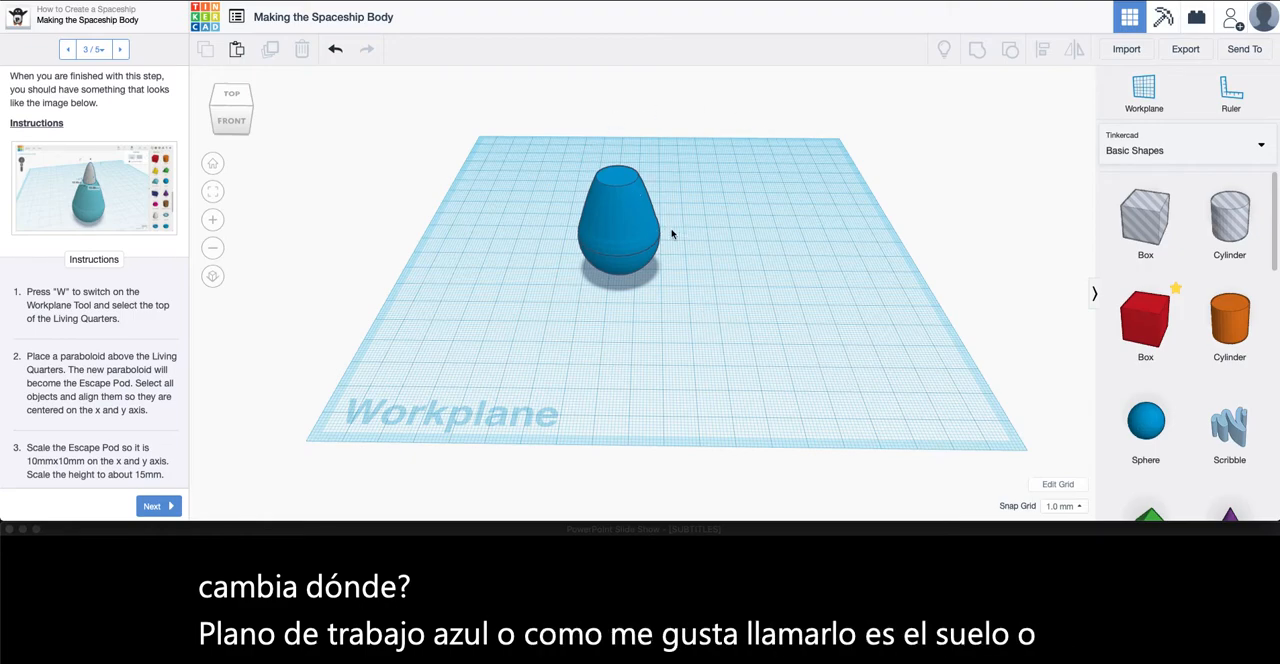
right_drag(780, 273, 786, 297)
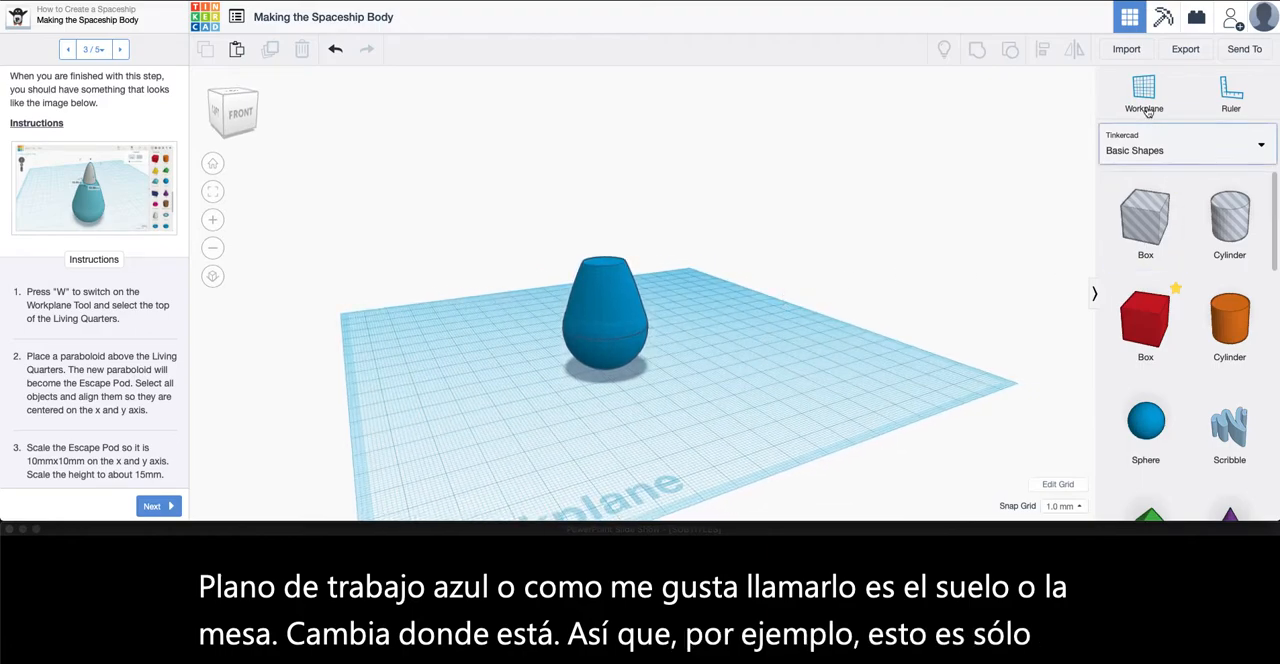
click(1143, 88)
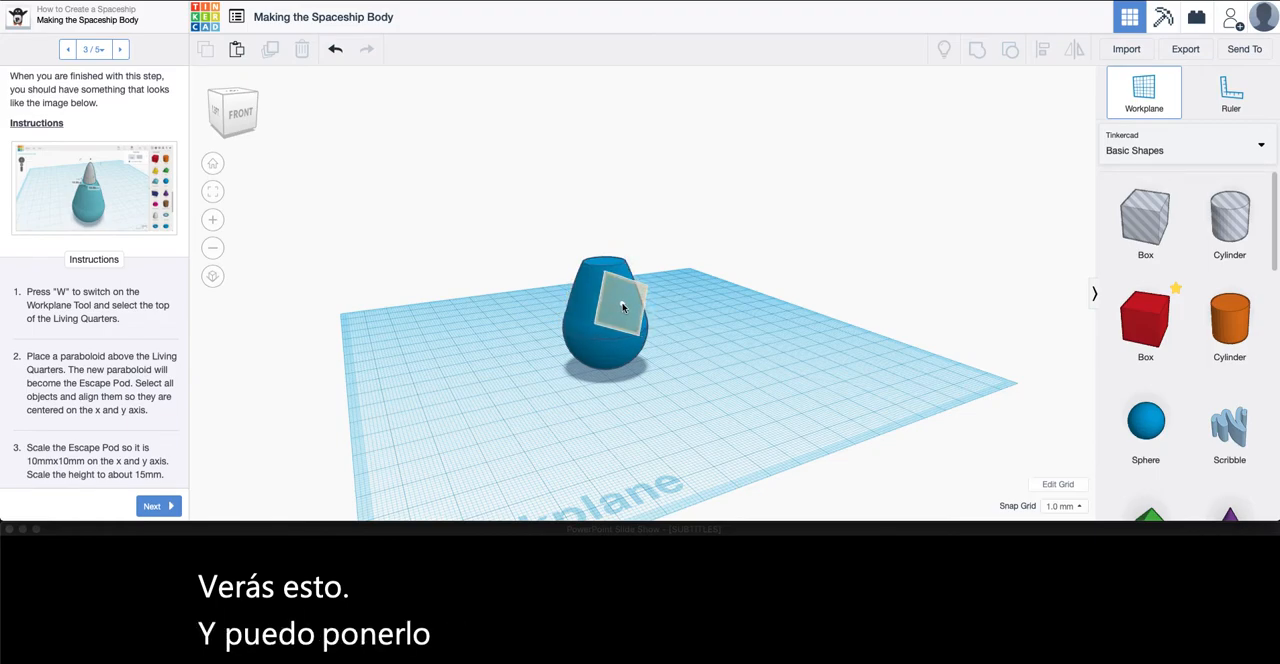
click(626, 314)
right_drag(644, 363, 662, 360)
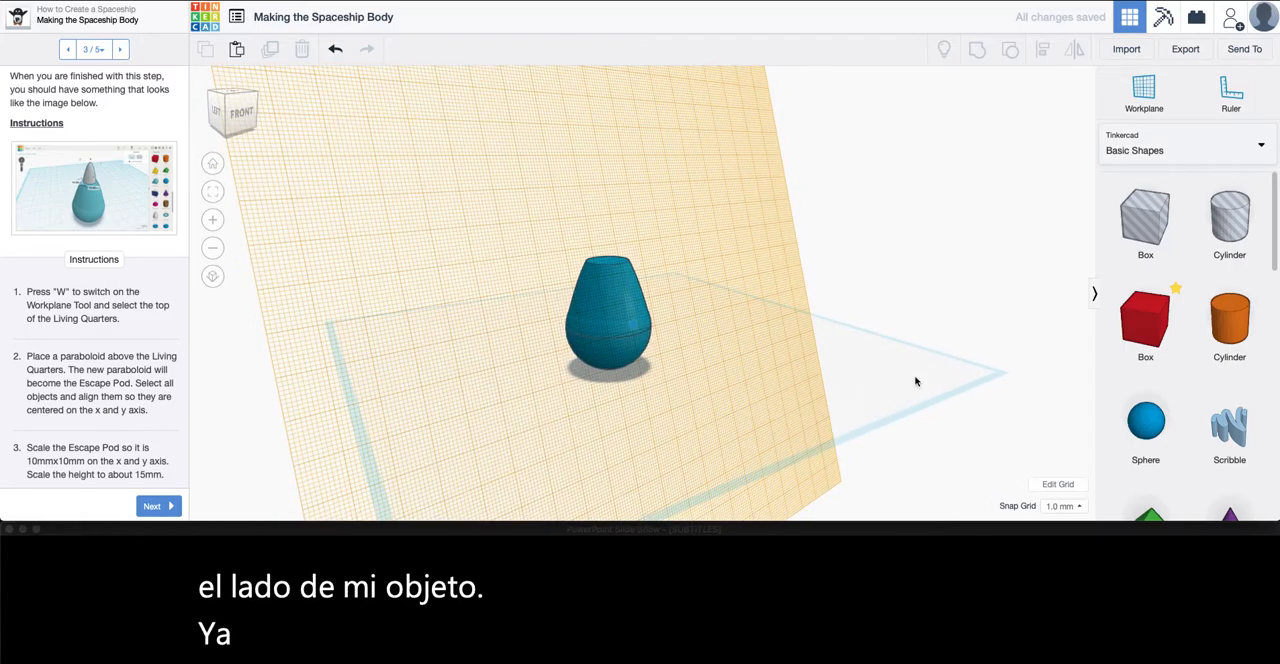
right_drag(890, 400, 955, 396)
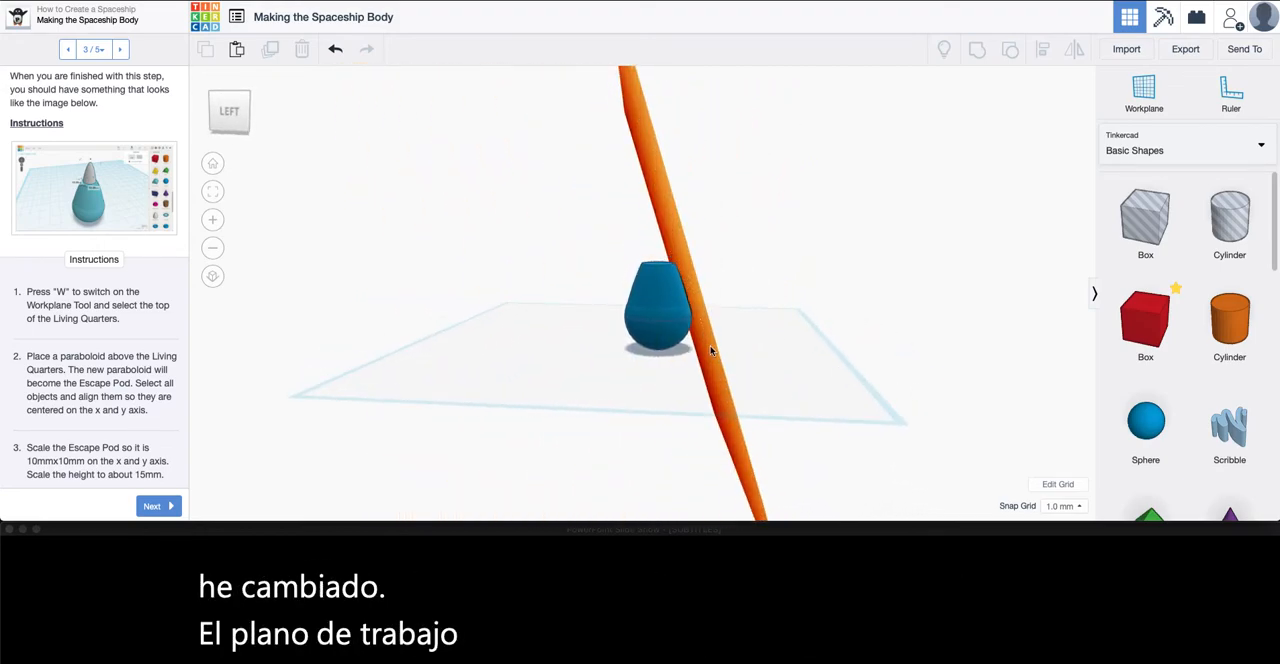
right_drag(795, 354, 640, 370)
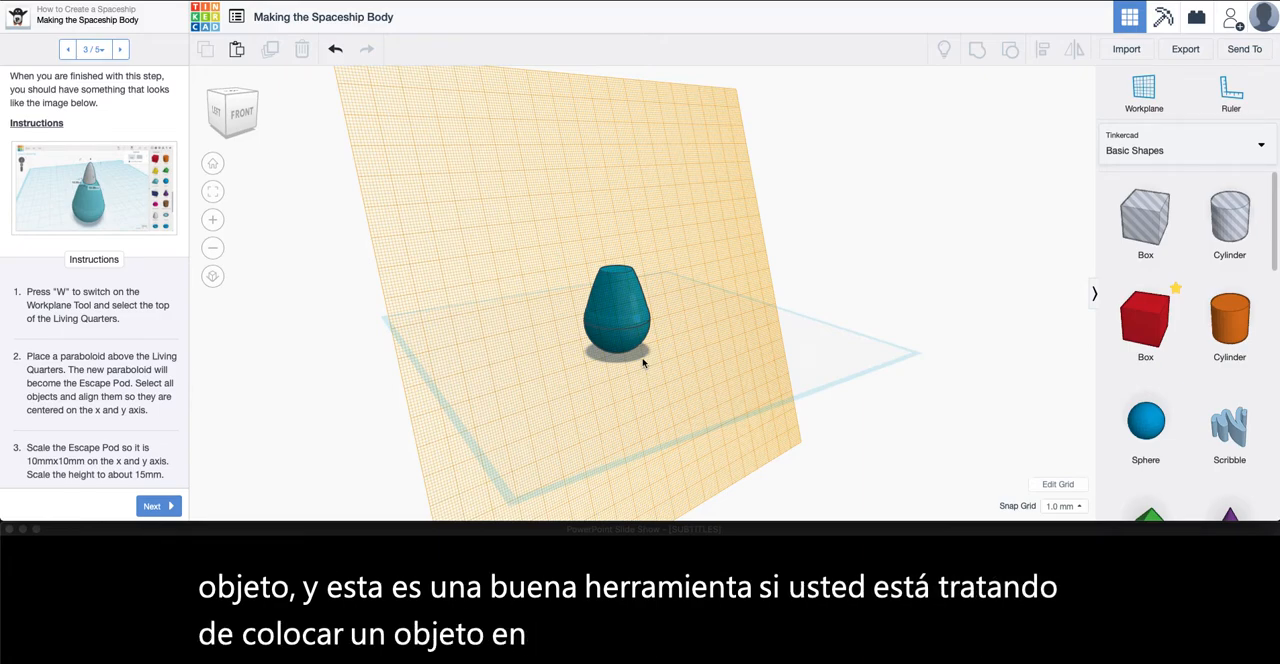
right_drag(761, 352, 880, 350)
Place a Roof shape on the tilted workplane against the side of the body
scroll(1108, 415, down, 2)
scroll(1108, 410, down, 4)
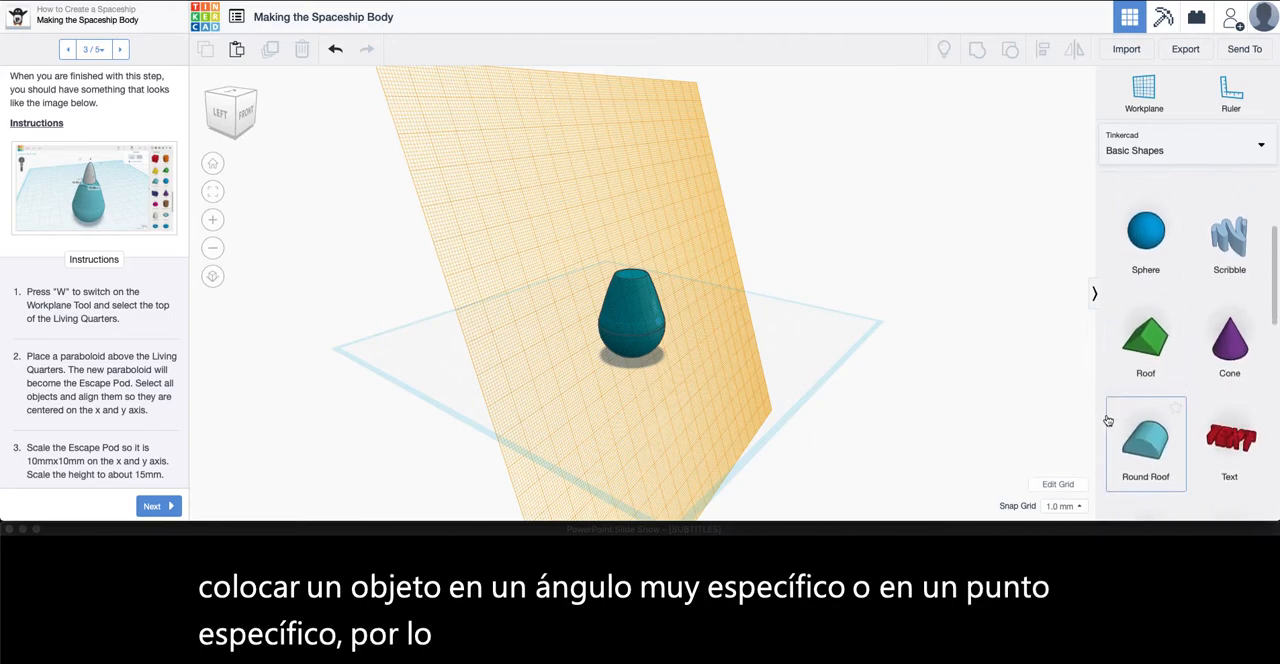
drag(1160, 323, 647, 281)
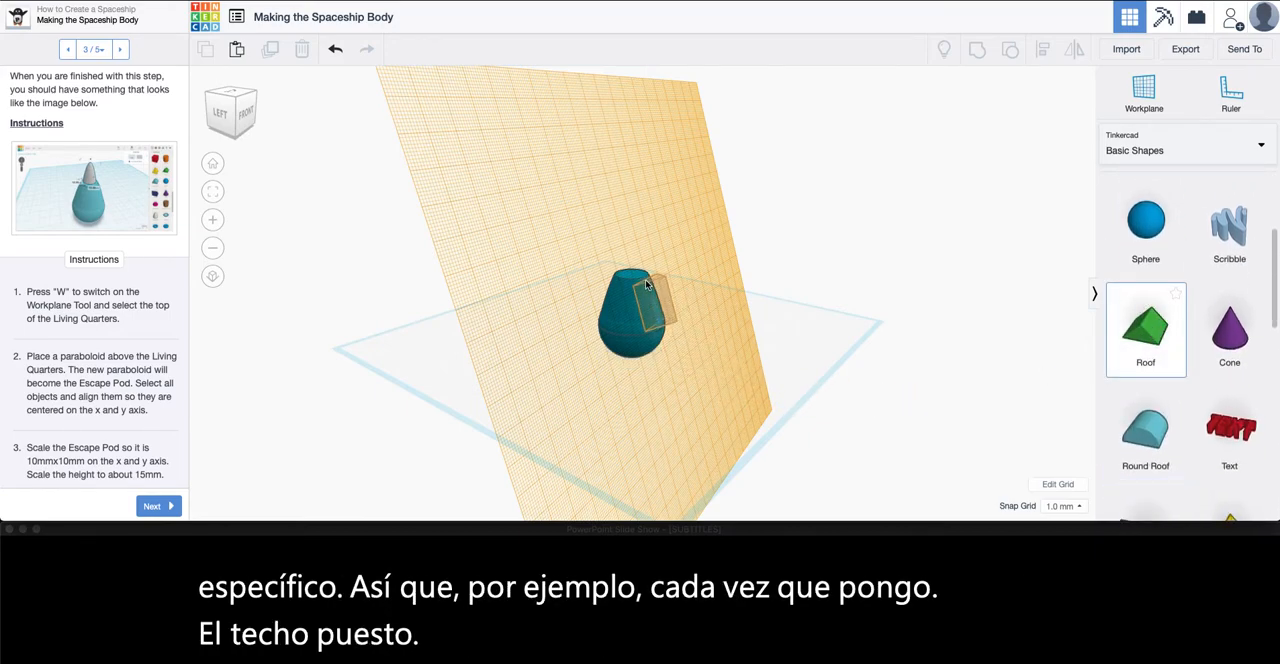
click(647, 283)
right_drag(752, 389, 666, 383)
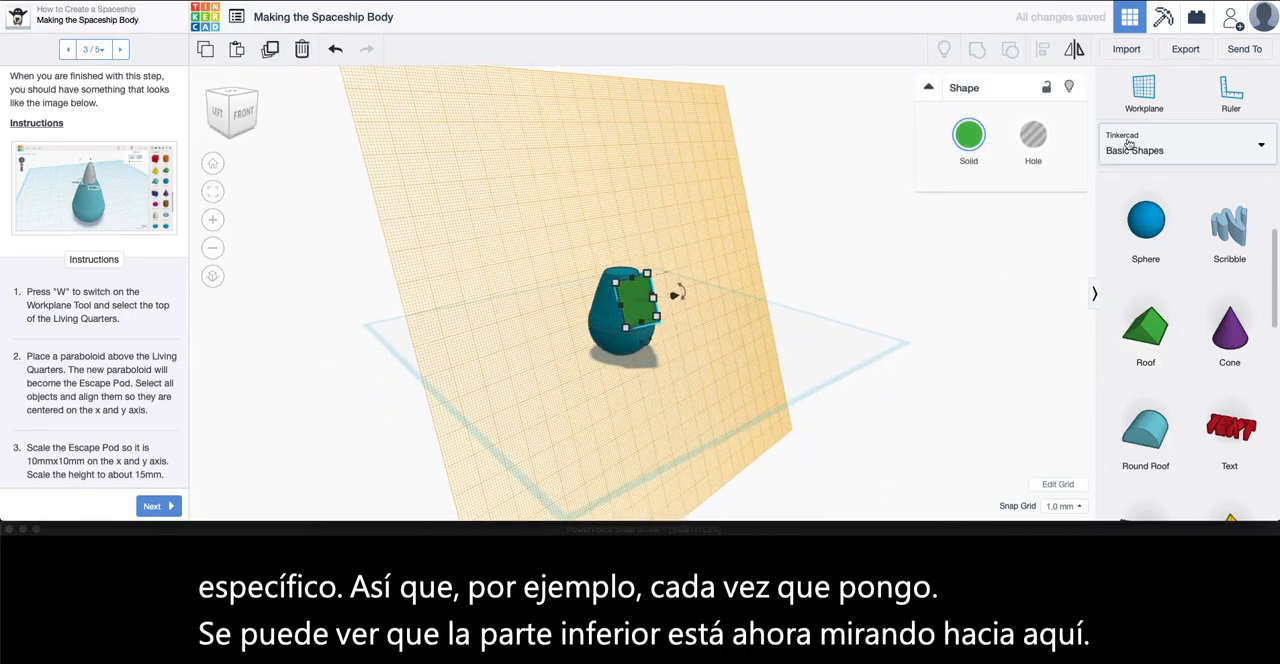
Reset the workplane to the default ground plane and place a second Roof beside the body to compare orientations
click(1112, 112)
click(816, 344)
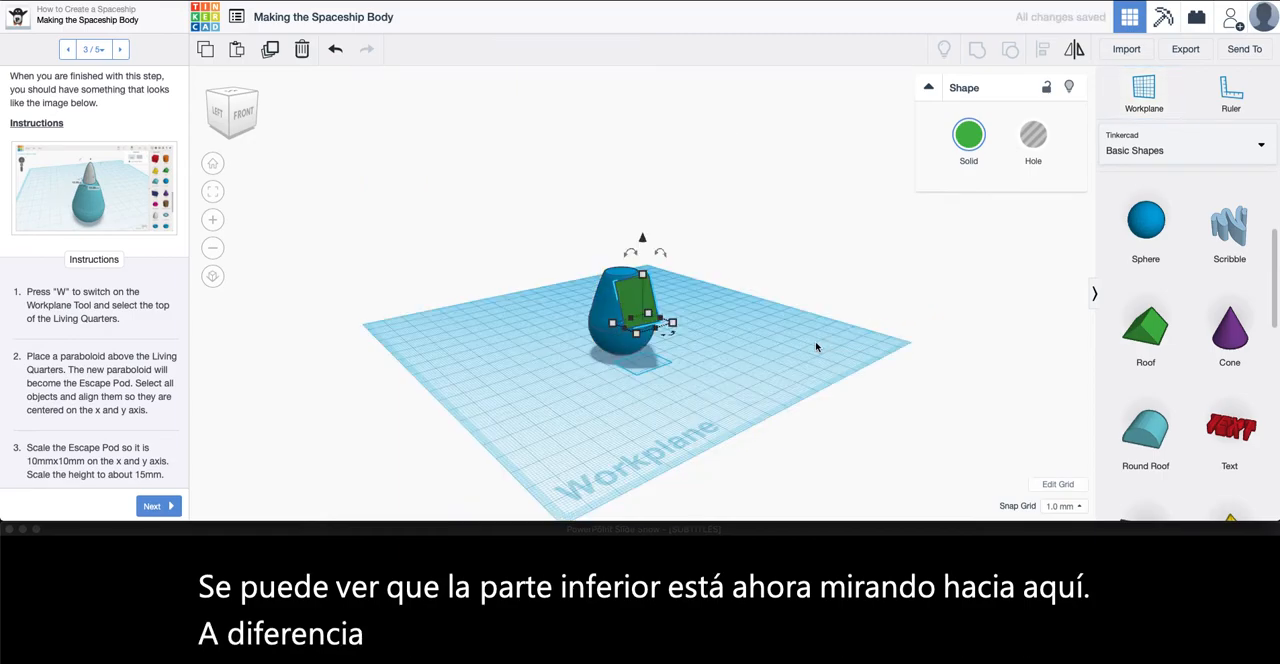
drag(1124, 322, 727, 340)
scroll(790, 430, up, 5)
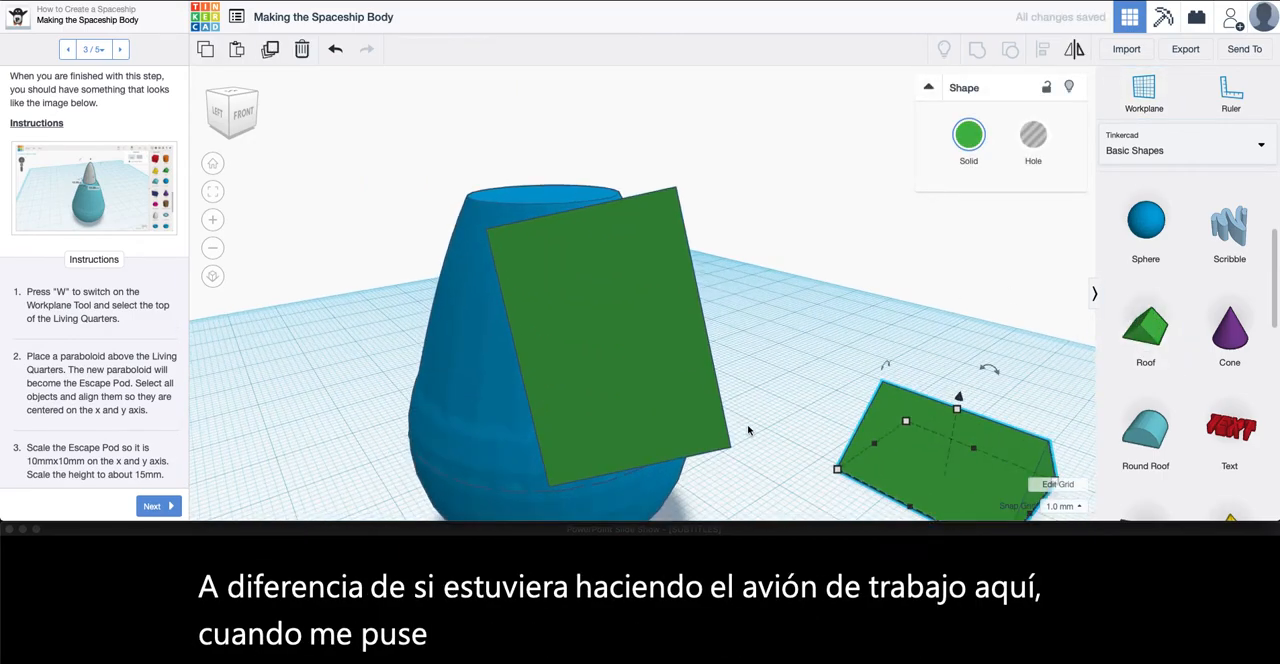
middle_drag(797, 428, 520, 311)
right_drag(729, 326, 800, 370)
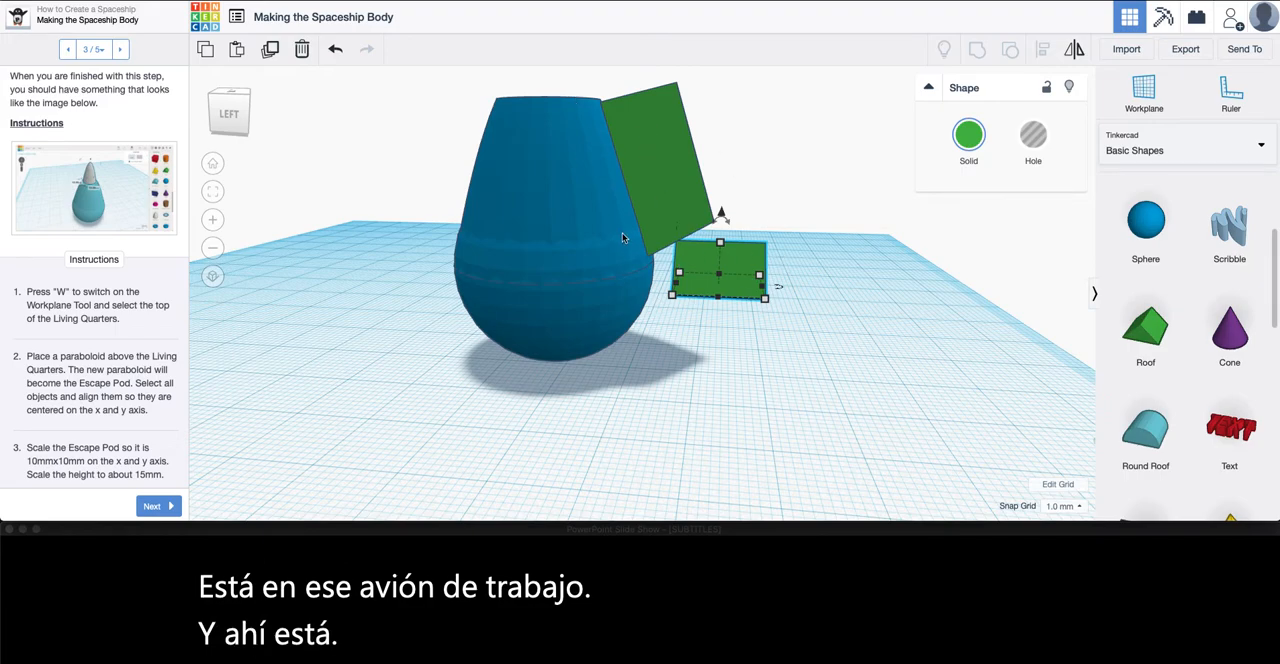
Delete both example Roof shapes, leaving only the spaceship body
click(679, 174)
key(Delete)
click(760, 264)
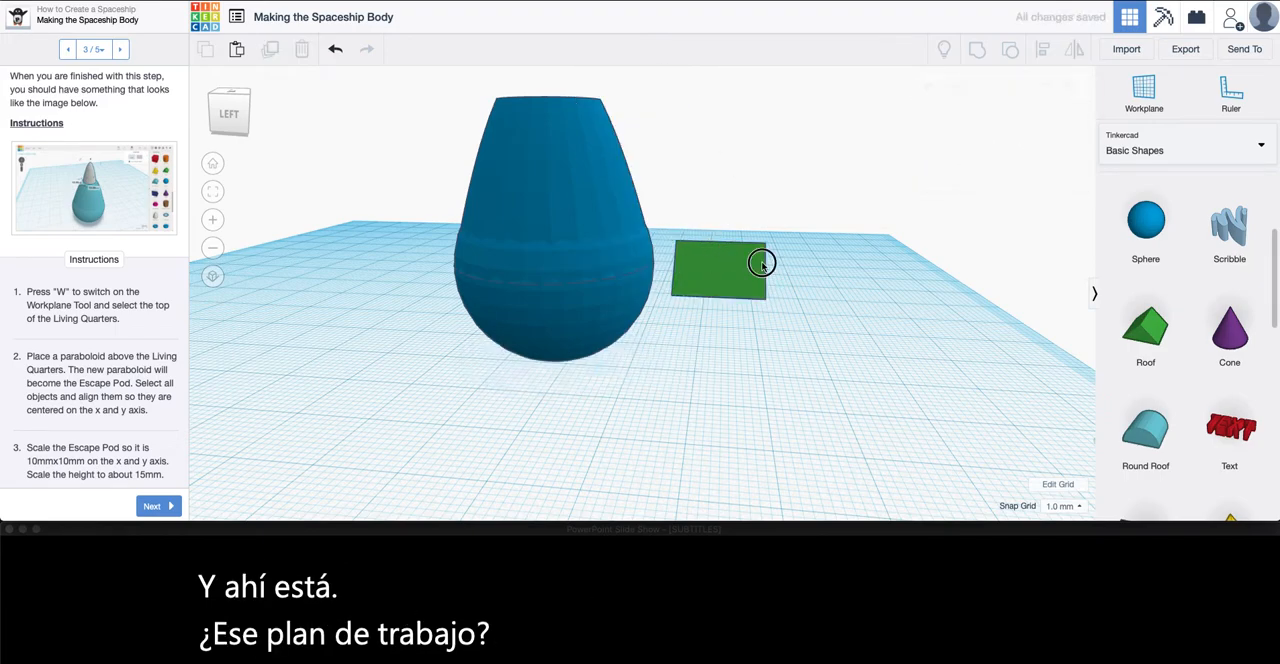
key(Delete)
Place a temporary workplane on the flat top face of the spaceship body
right_drag(760, 268, 637, 343)
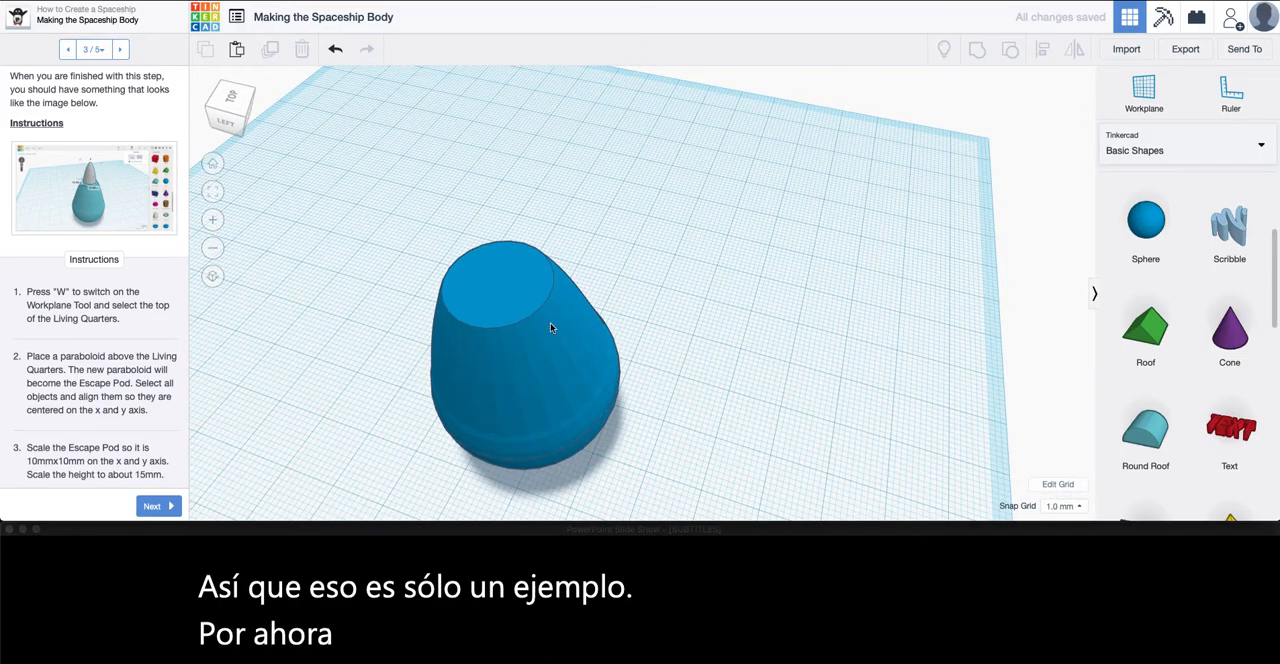
click(1143, 92)
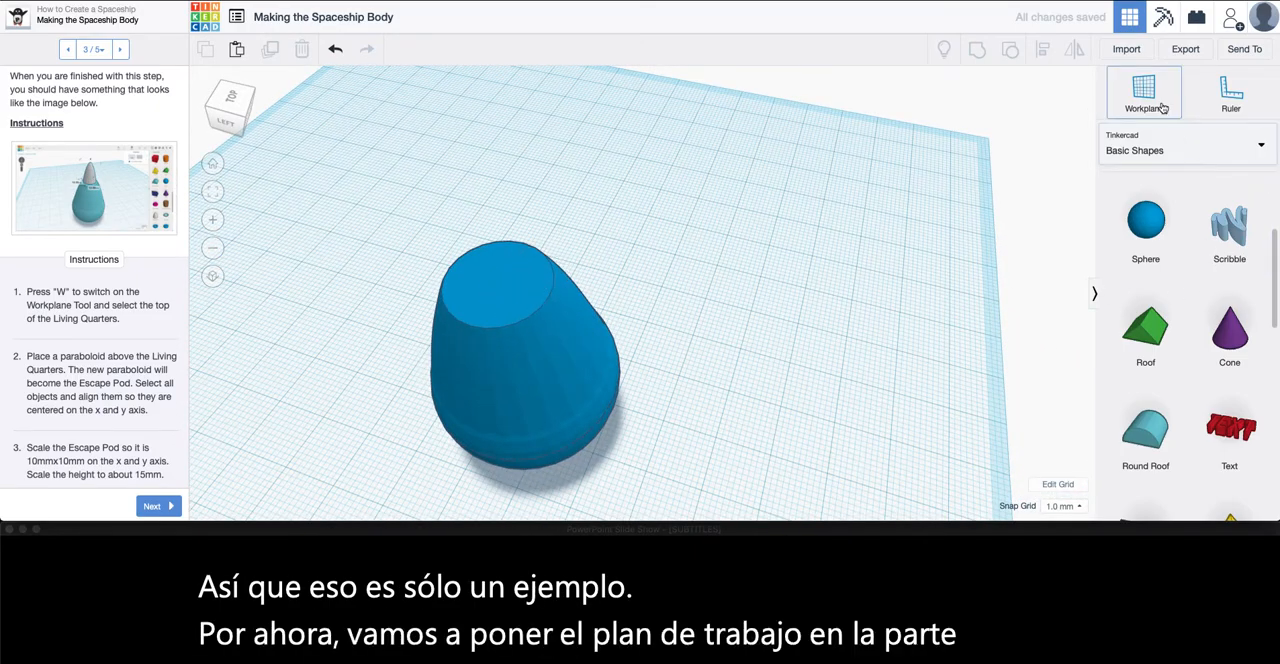
click(495, 283)
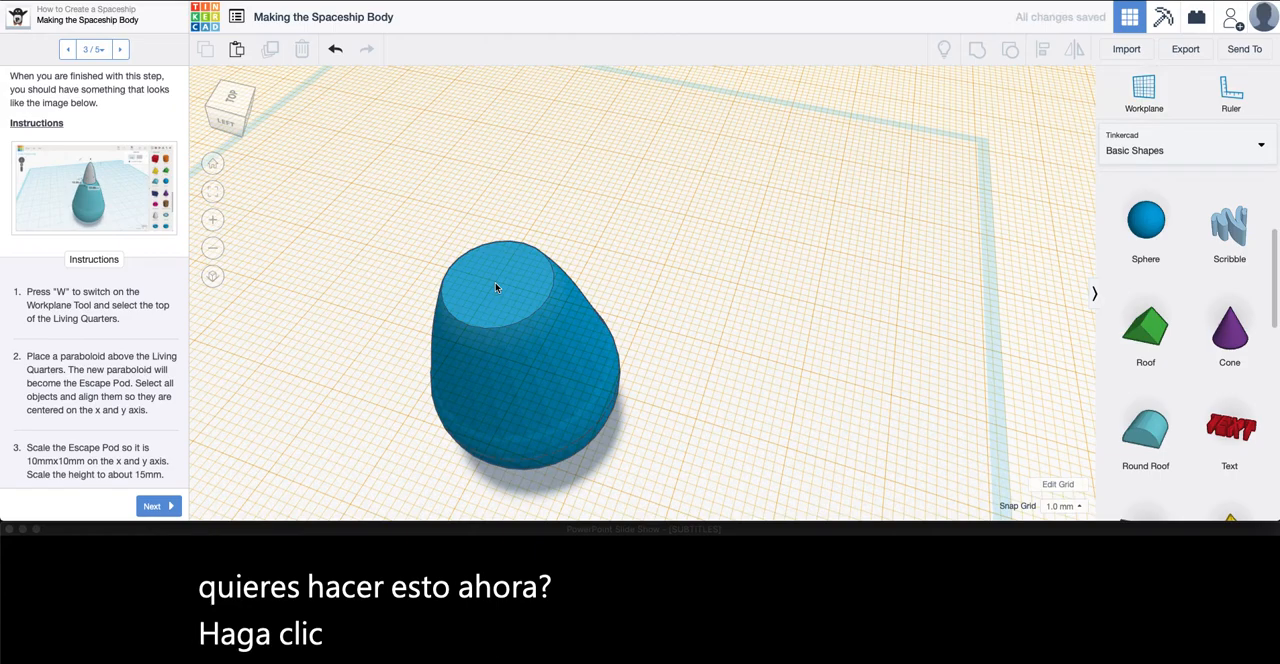
right_drag(553, 307, 530, 268)
scroll(529, 272, down, 5)
mouse_move(601, 293)
right_down()
mouse_move(457, 269)
mouse_move(575, 250)
mouse_move(527, 229)
mouse_move(529, 277)
mouse_move(591, 289)
mouse_move(582, 302)
right_up()
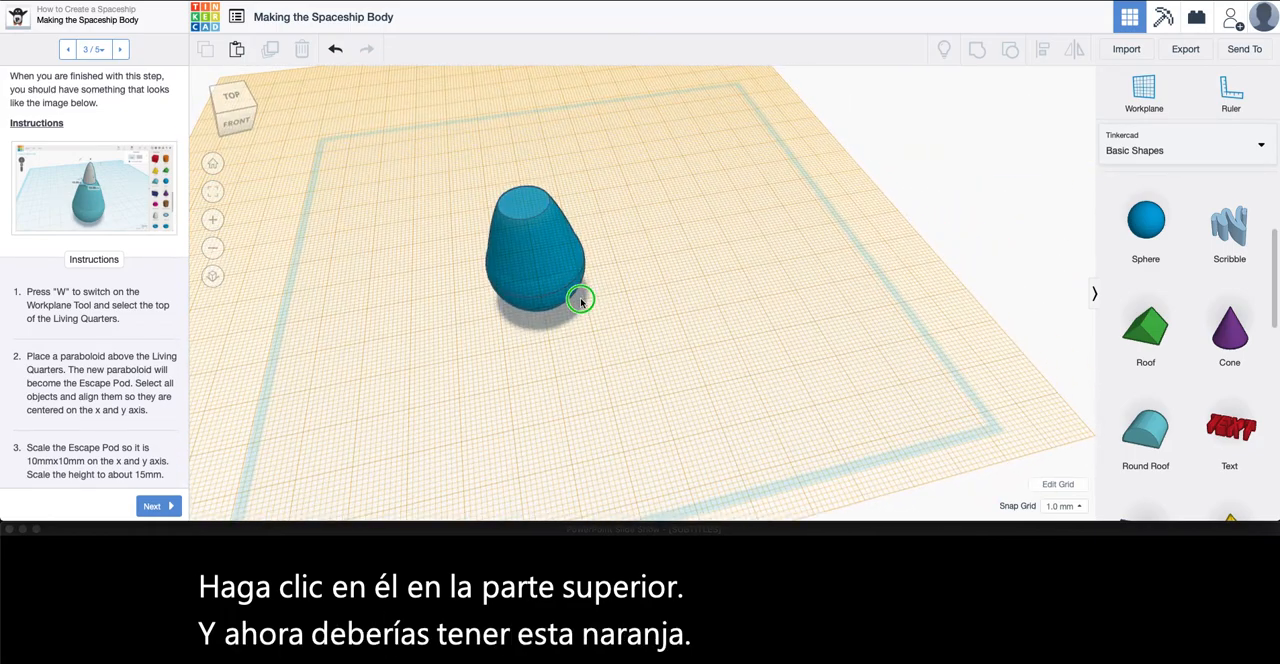
Place a Paraboloid on top of the spaceship body to serve as the escape pod
scroll(1189, 404, down, 5)
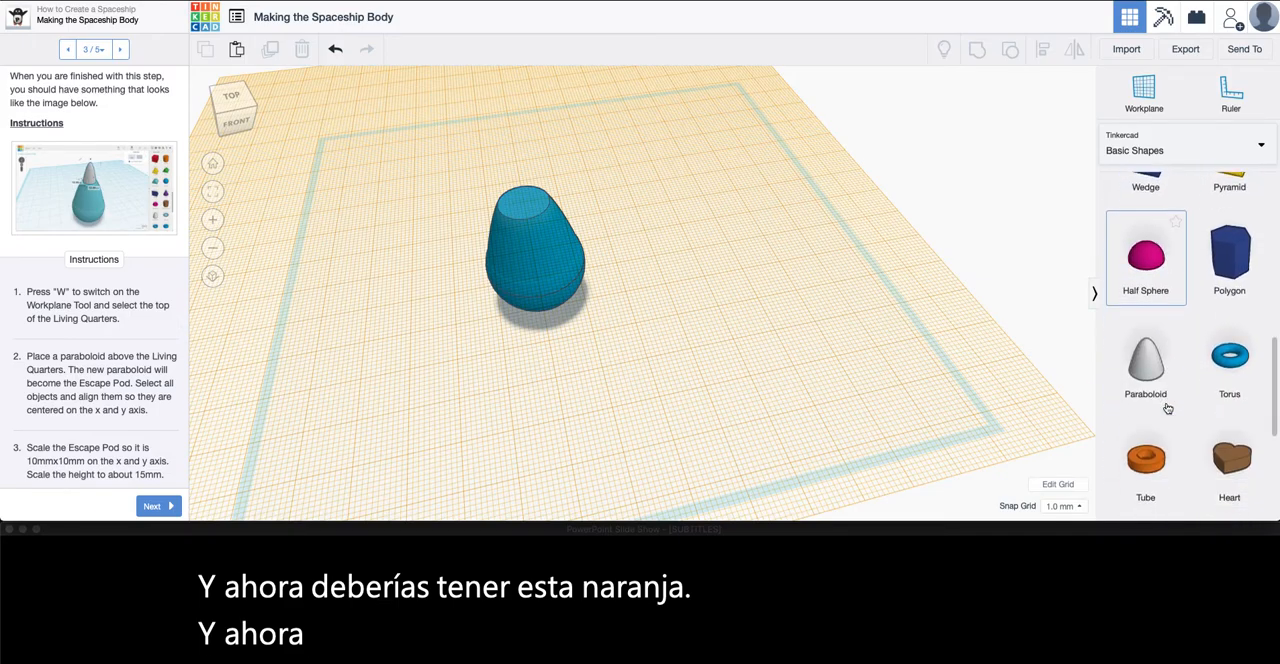
scroll(1167, 408, down, 1)
drag(1146, 318, 526, 230)
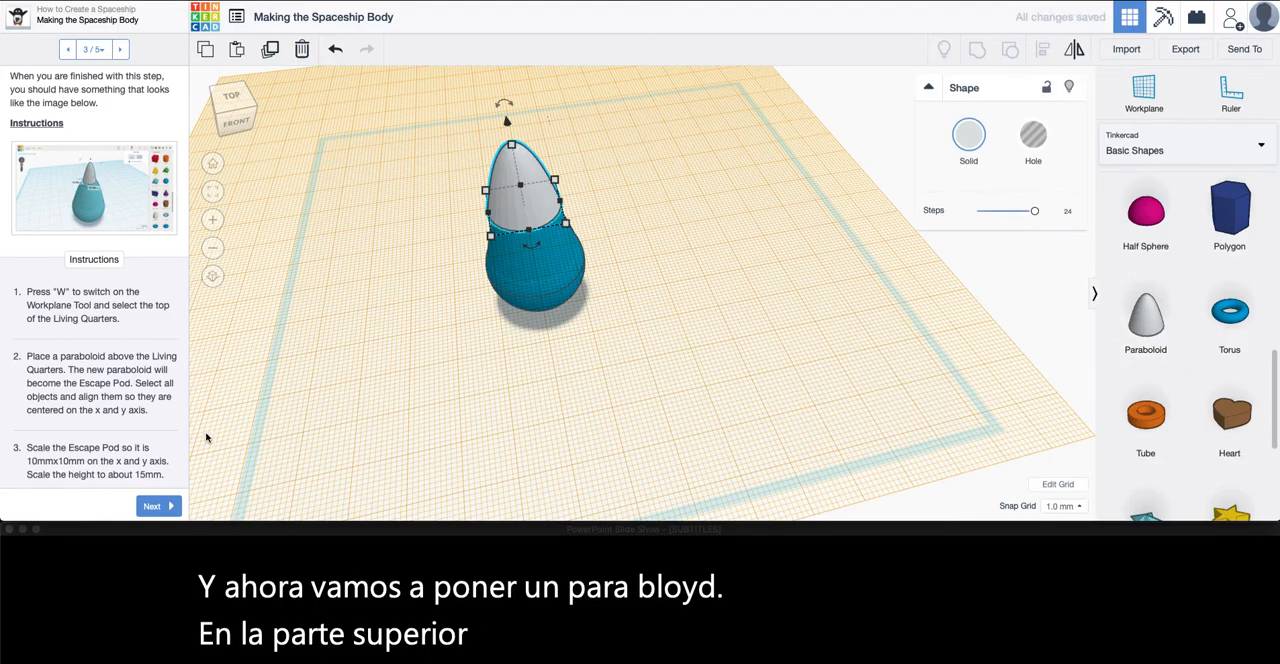
Read the lesson's instructions on aligning and scaling the escape pod, and examine the new paraboloid on the body up close
scroll(95, 368, down, 2)
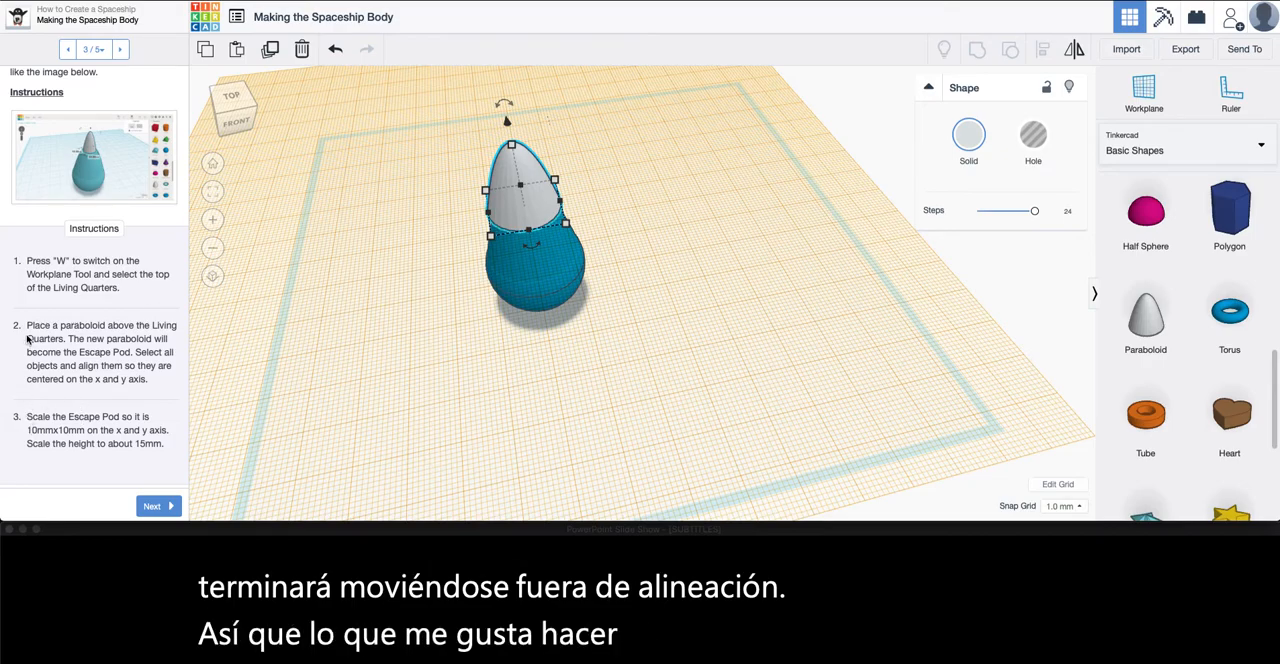
drag(40, 416, 162, 450)
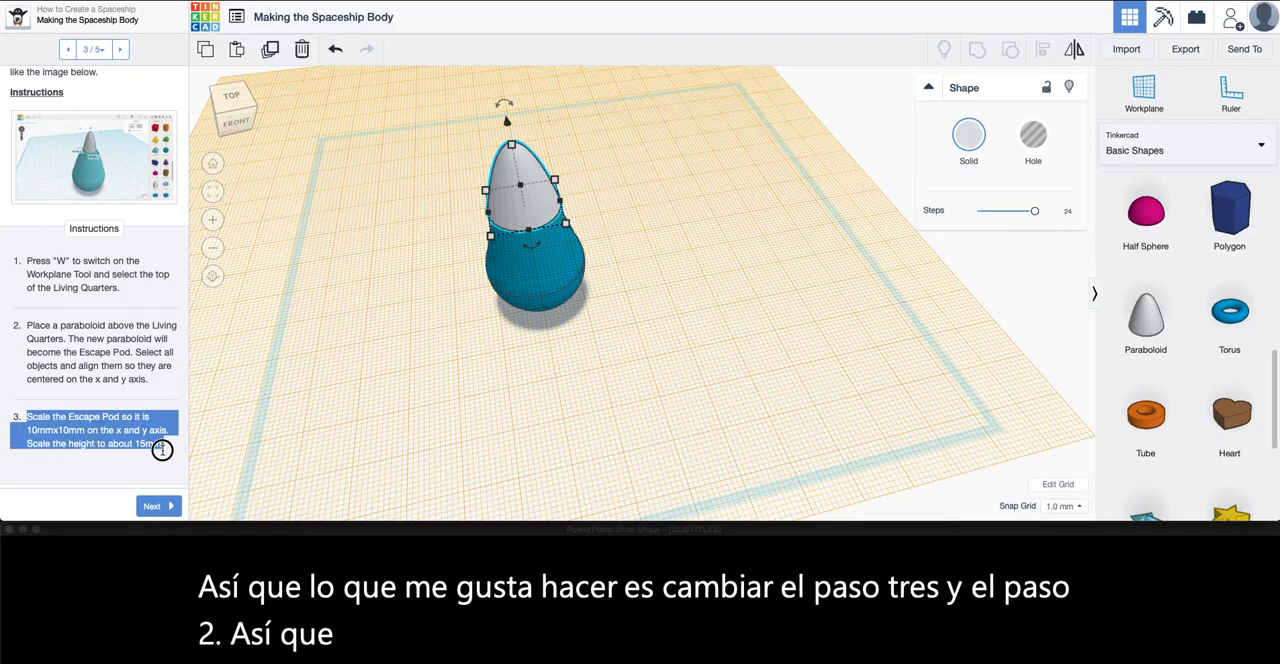
click(114, 357)
middle_drag(439, 276, 457, 324)
scroll(457, 323, down, 3)
scroll(455, 321, up, 5)
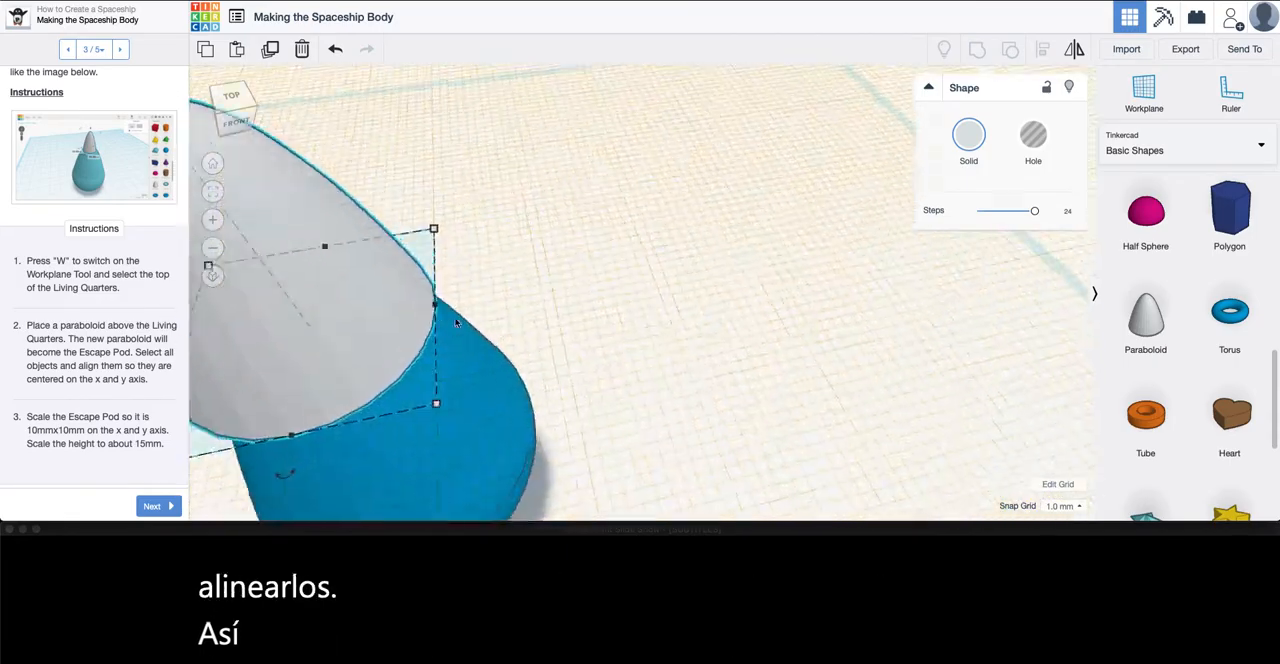
scroll(445, 319, down, 5)
scroll(600, 297, up, 5)
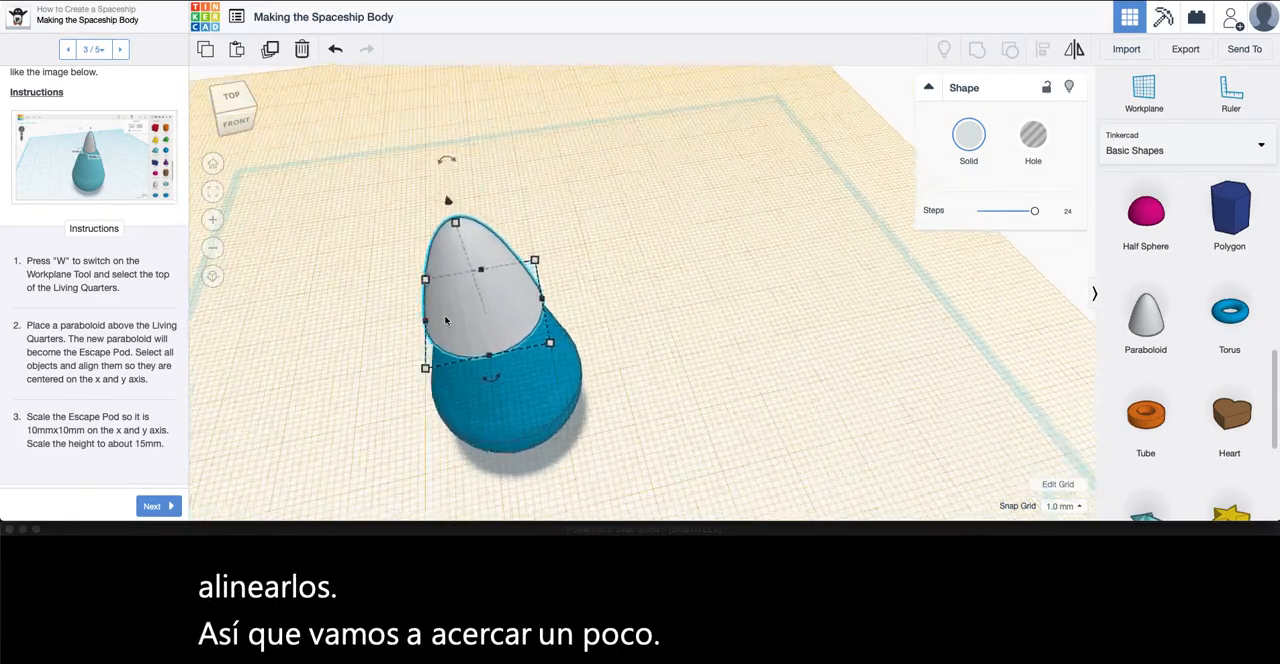
right_drag(590, 325, 545, 291)
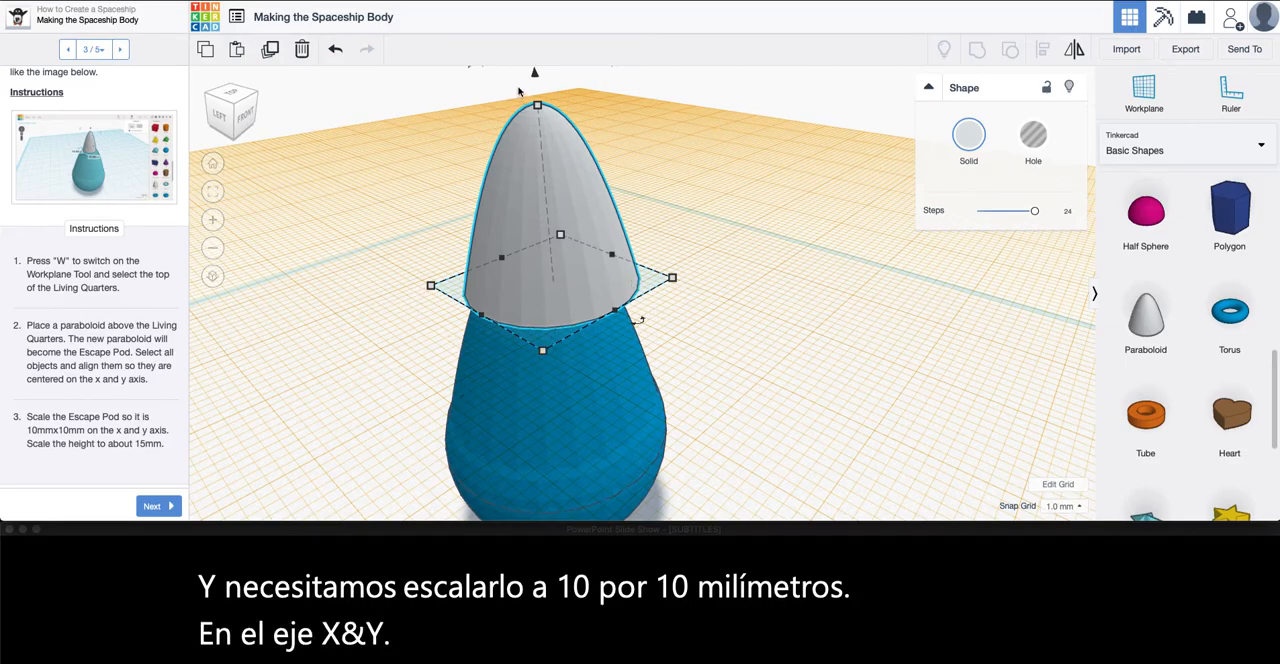
Scale the escape pod paraboloid's base to 10 mm by 10 mm
mouse_move(544, 354)
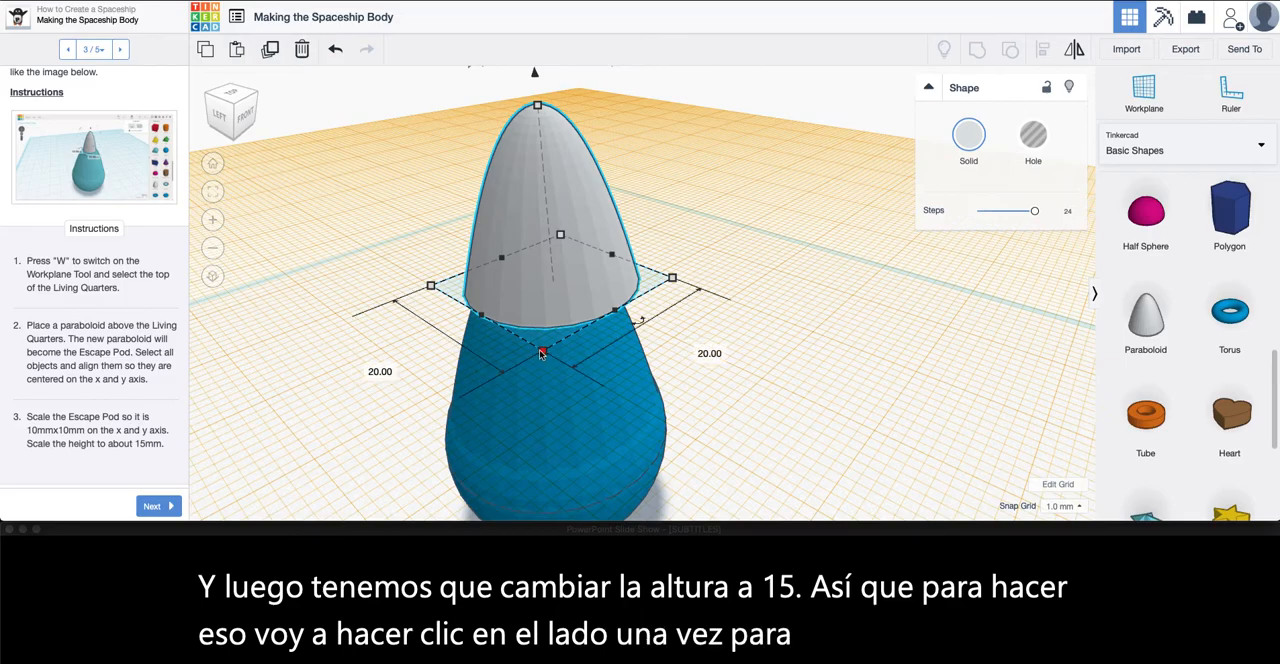
click(541, 352)
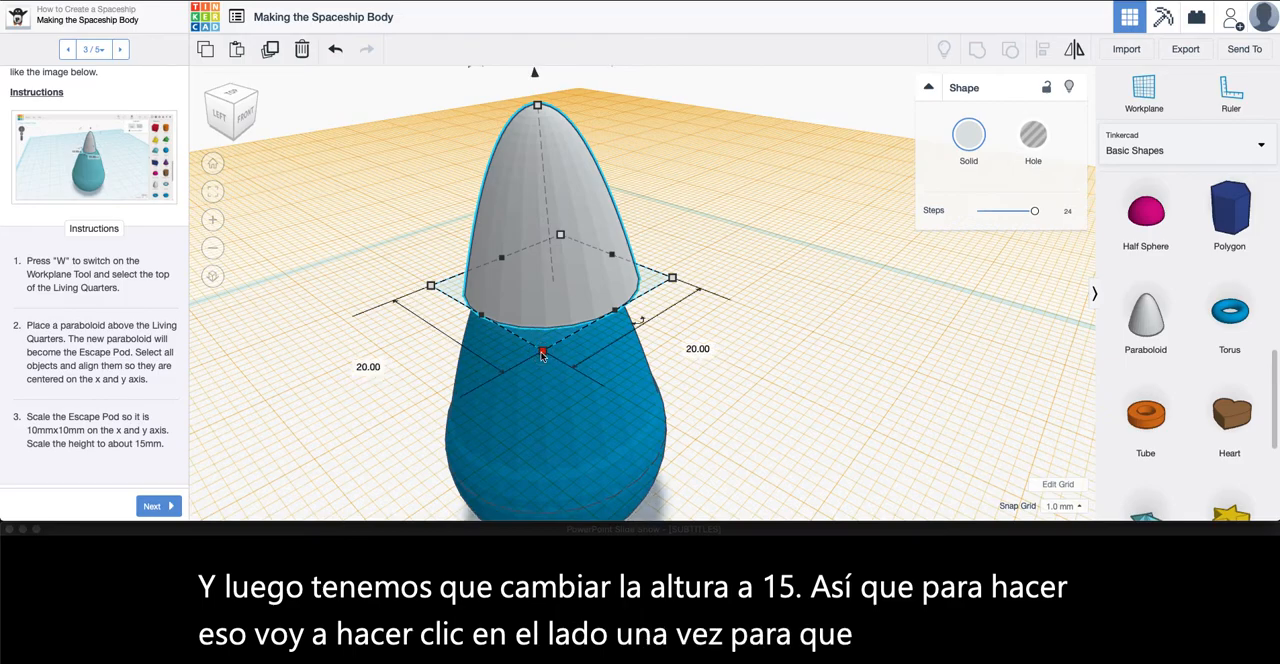
click(367, 367)
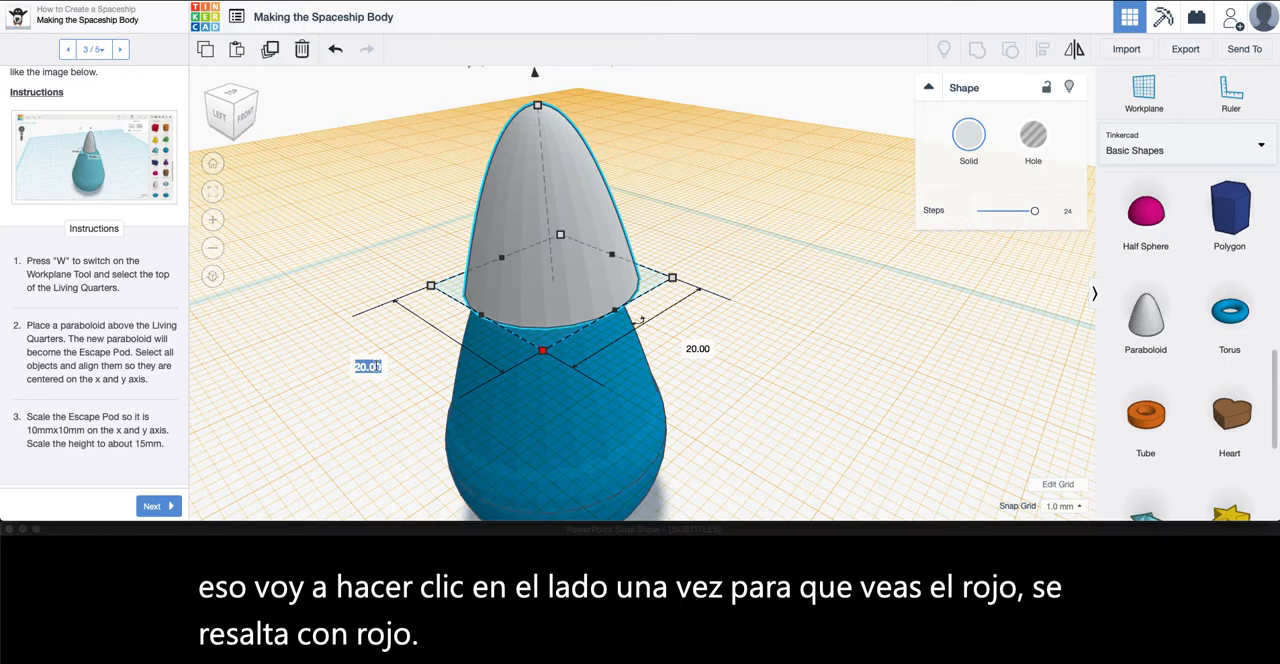
text(10)
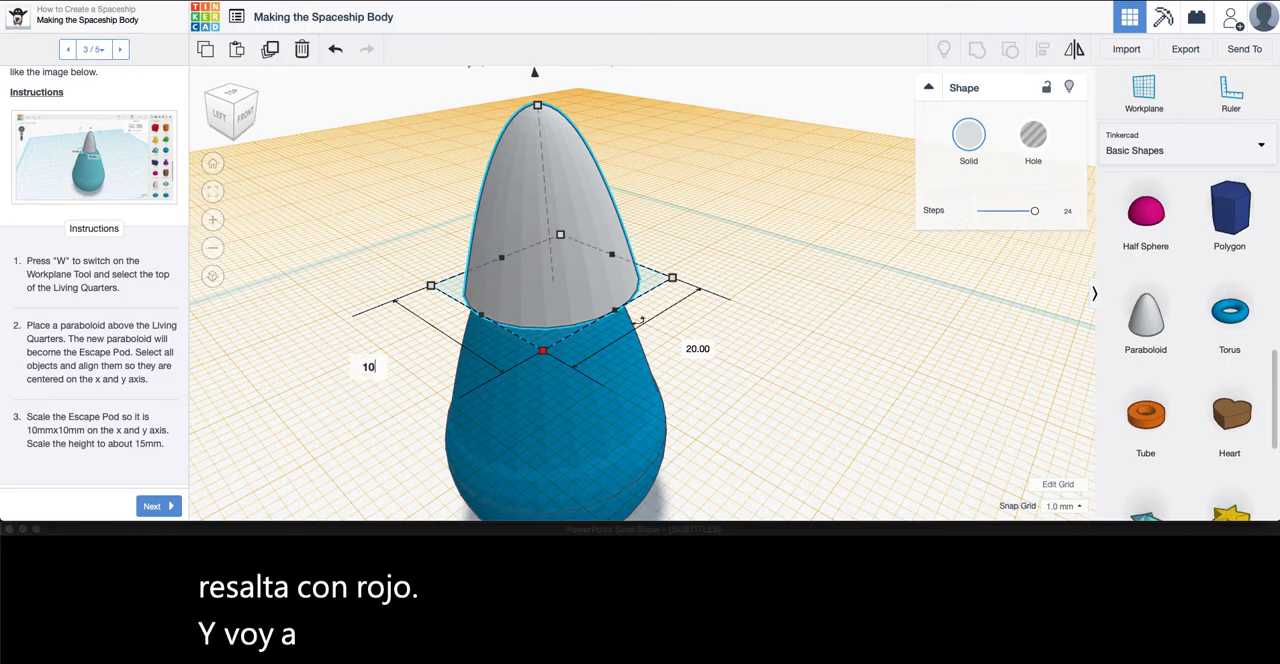
key(Return)
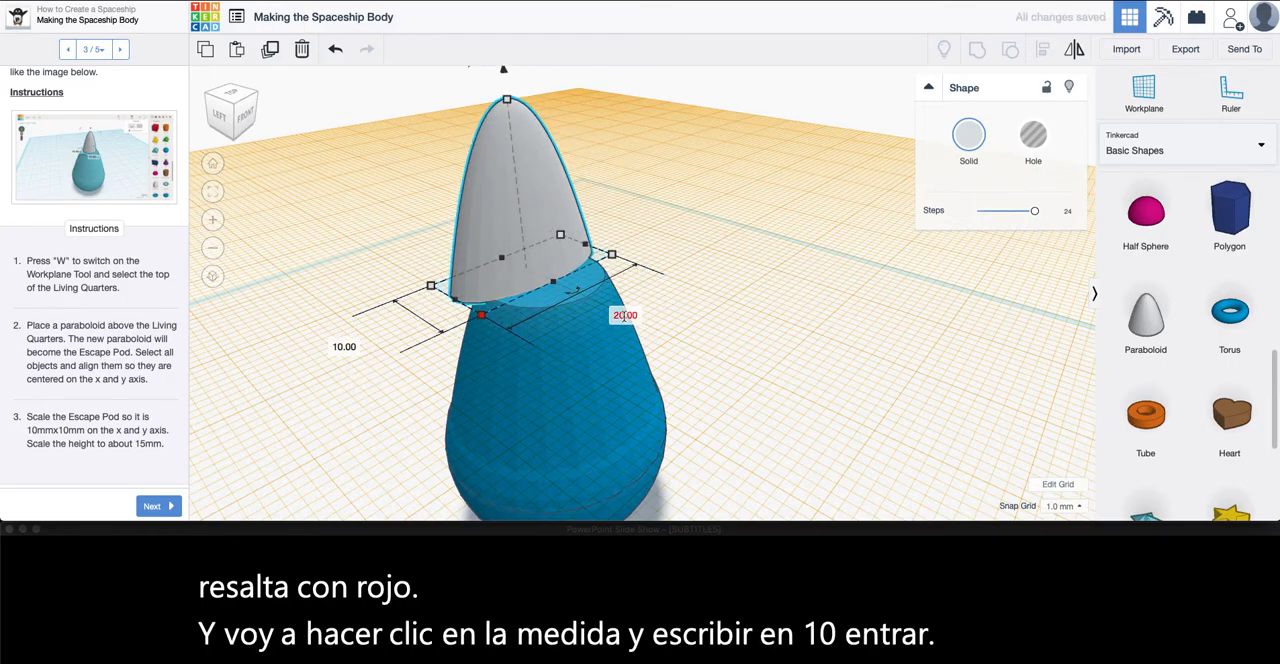
text(10)
key(Return)
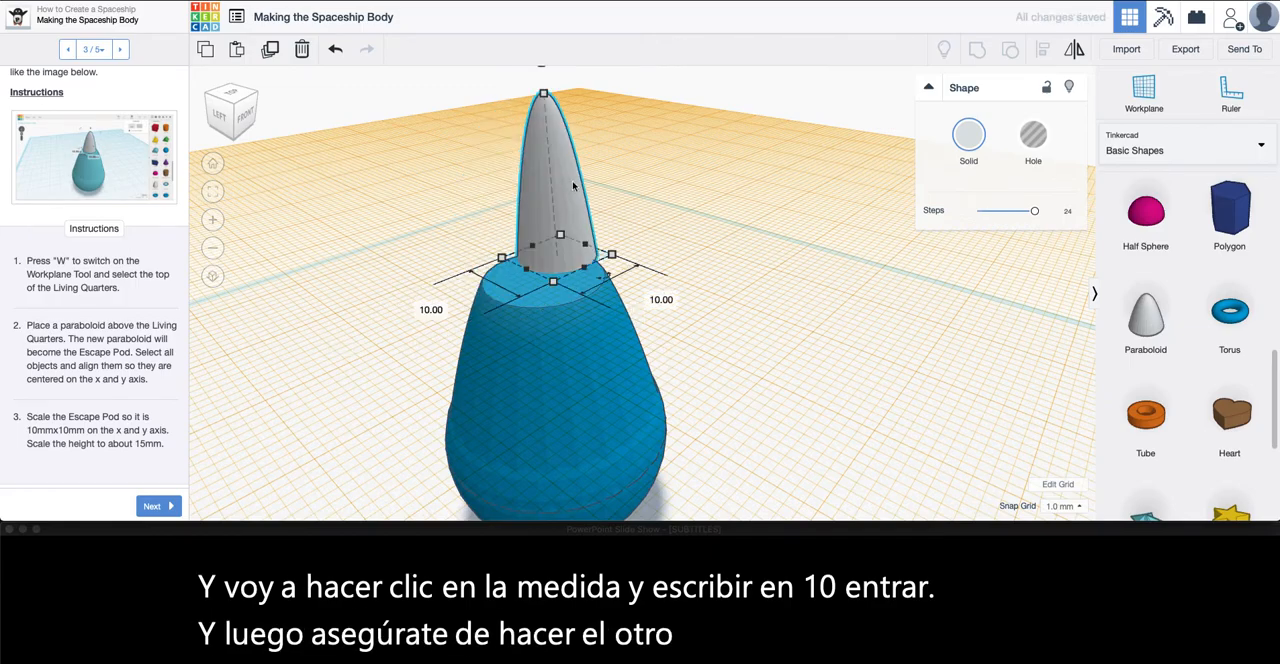
Reduce the escape pod paraboloid's height to 15 mm
middle_drag(573, 186, 579, 210)
mouse_move(550, 141)
drag(550, 141, 553, 185)
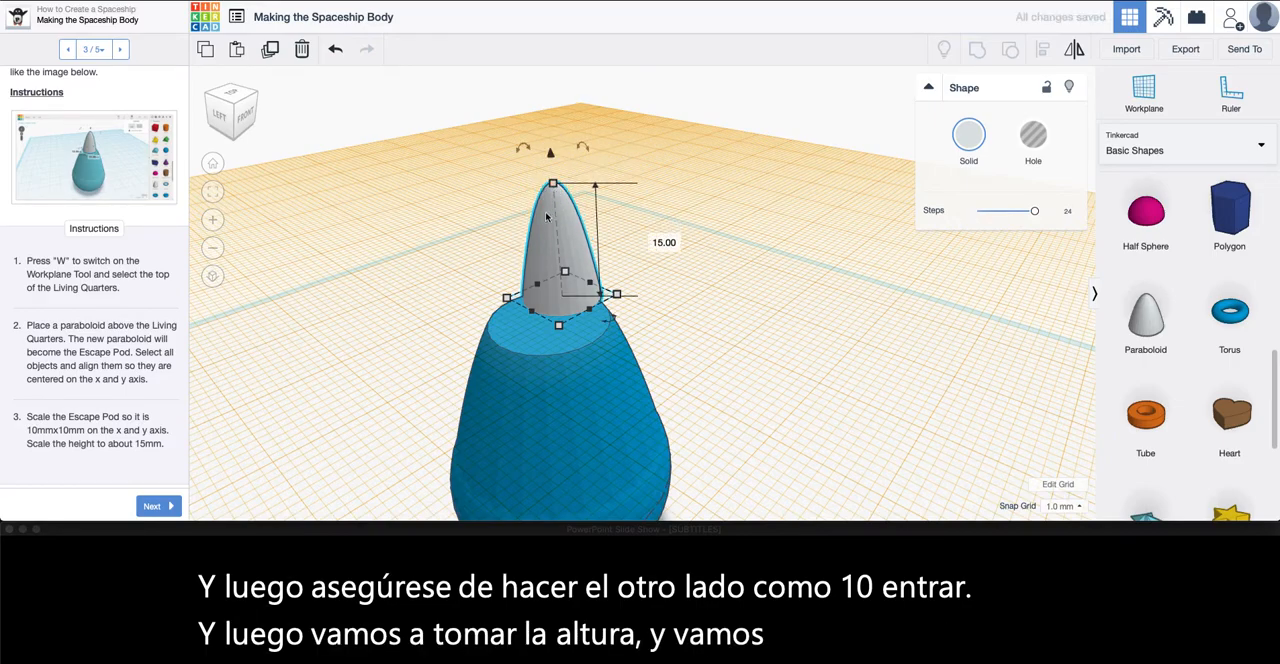
Reset the workplane from the top of the spaceship body to the original base grid
right_drag(700, 343, 481, 167)
right_drag(311, 318, 350, 312)
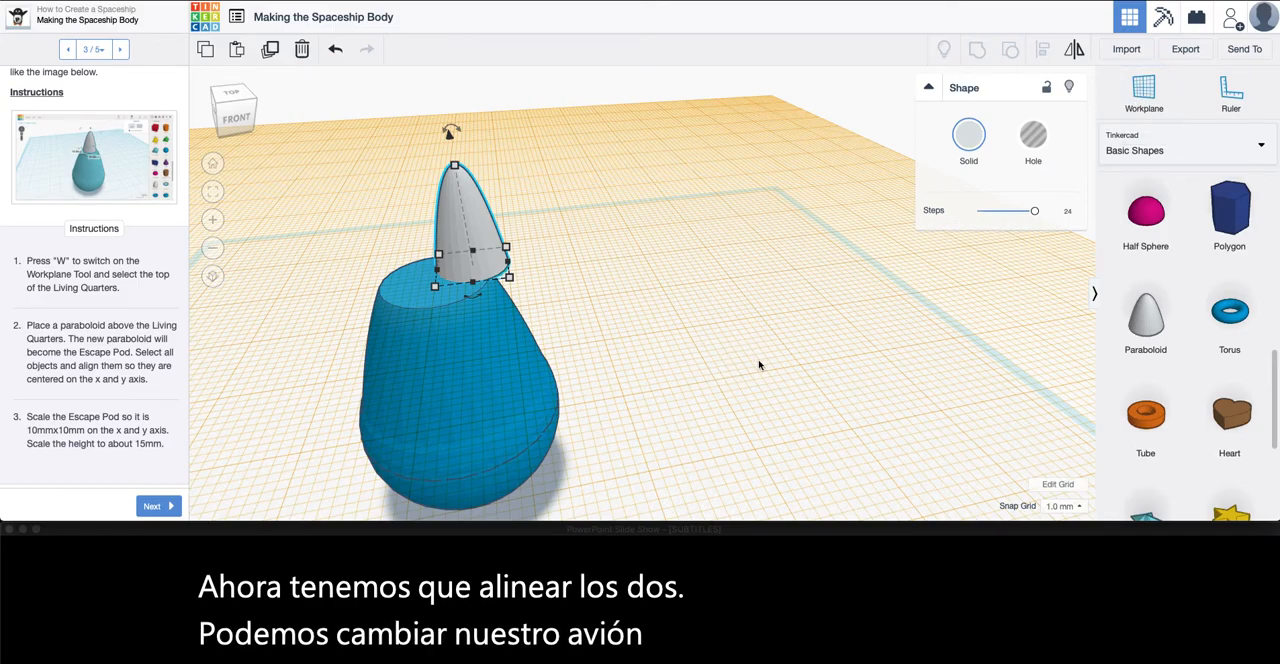
click(1146, 101)
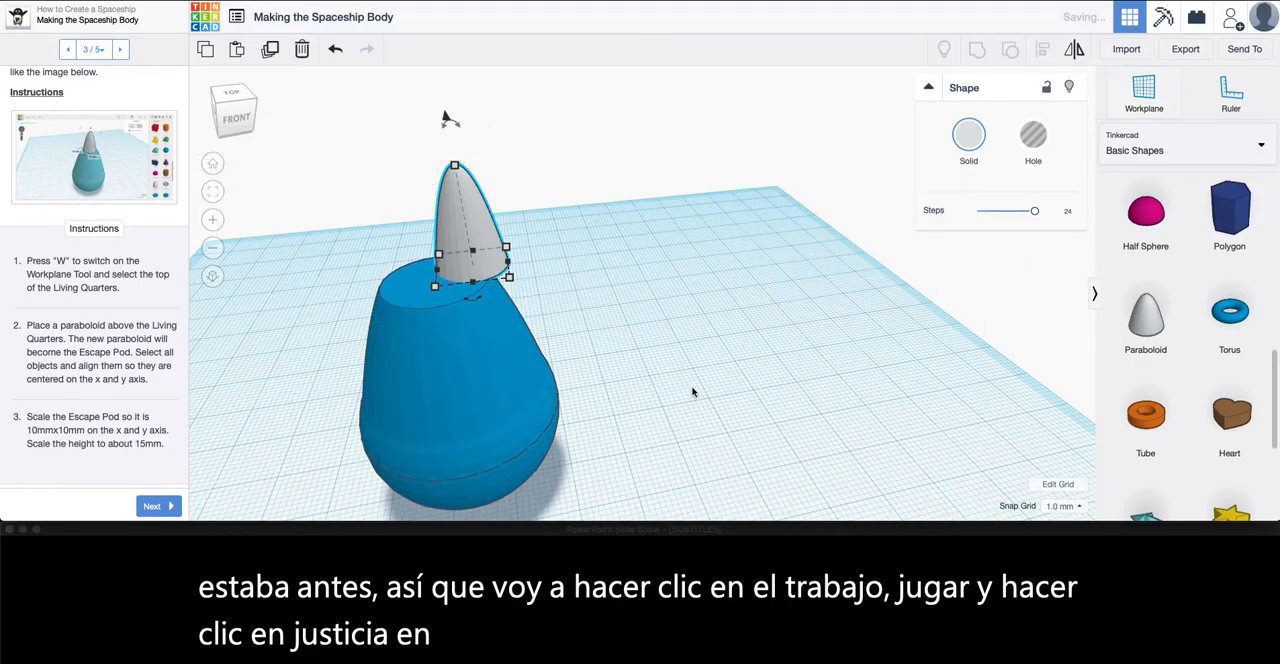
click(692, 390)
Select the body and the escape pod and align them to their centers on the x and y axes
right_drag(790, 345, 586, 286)
drag(379, 97, 656, 456)
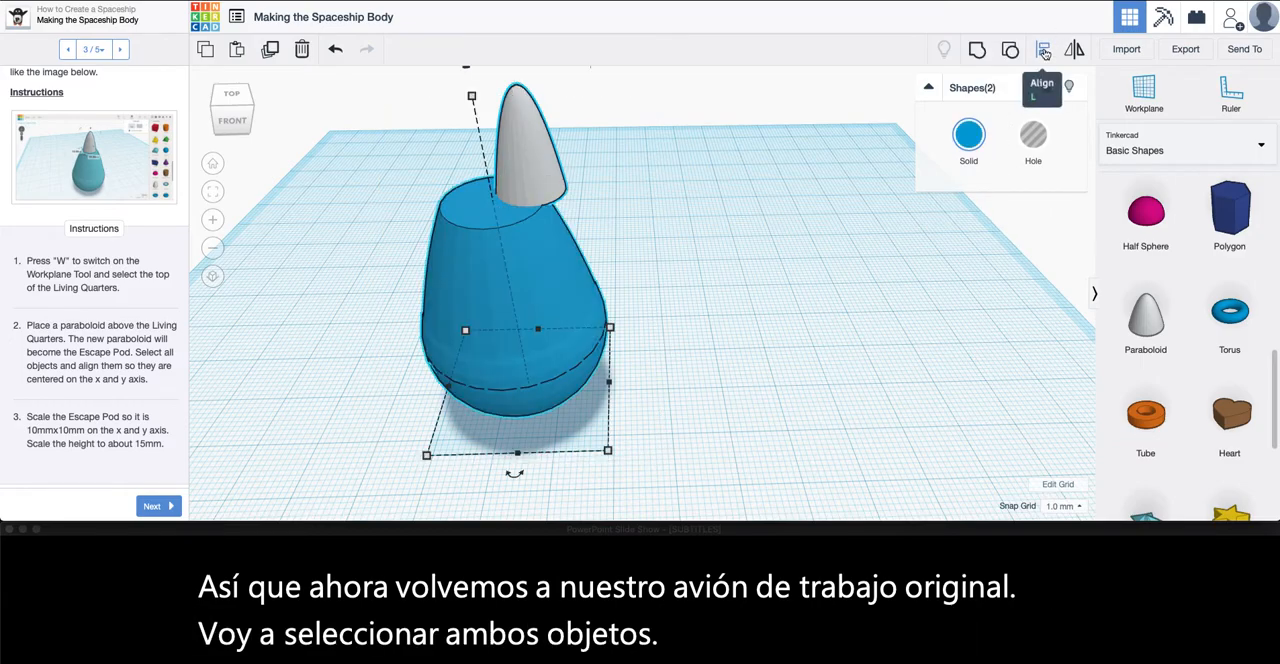
click(1044, 50)
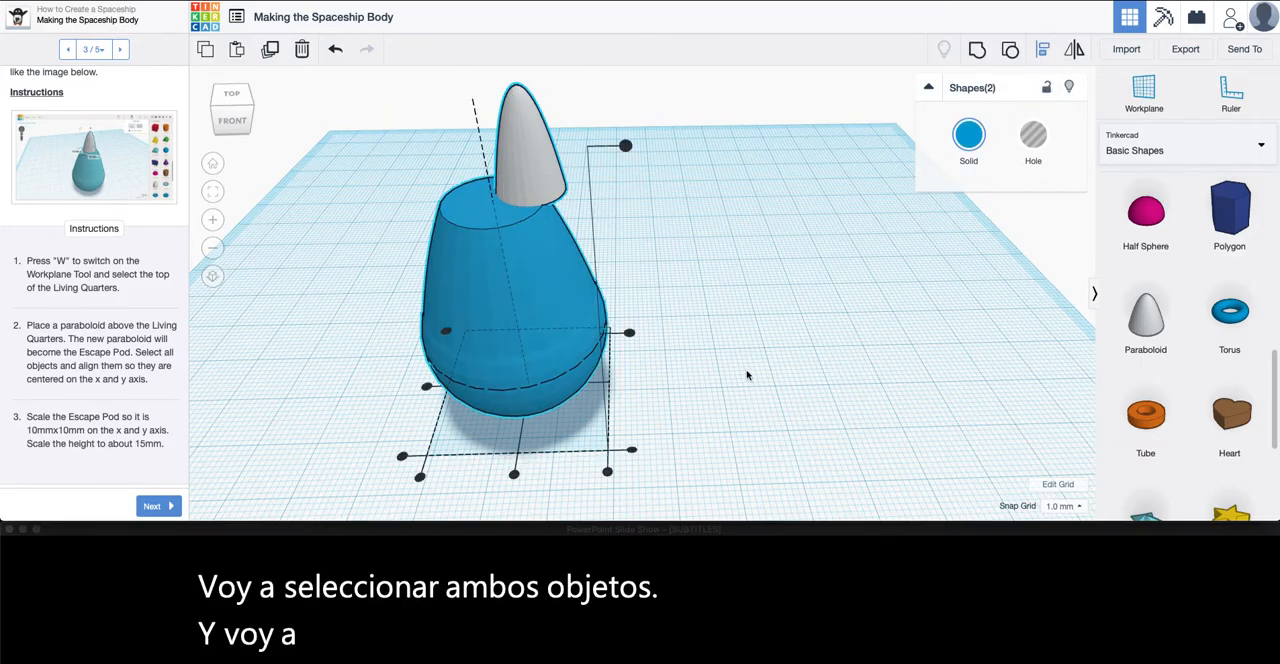
middle_drag(747, 376, 857, 364)
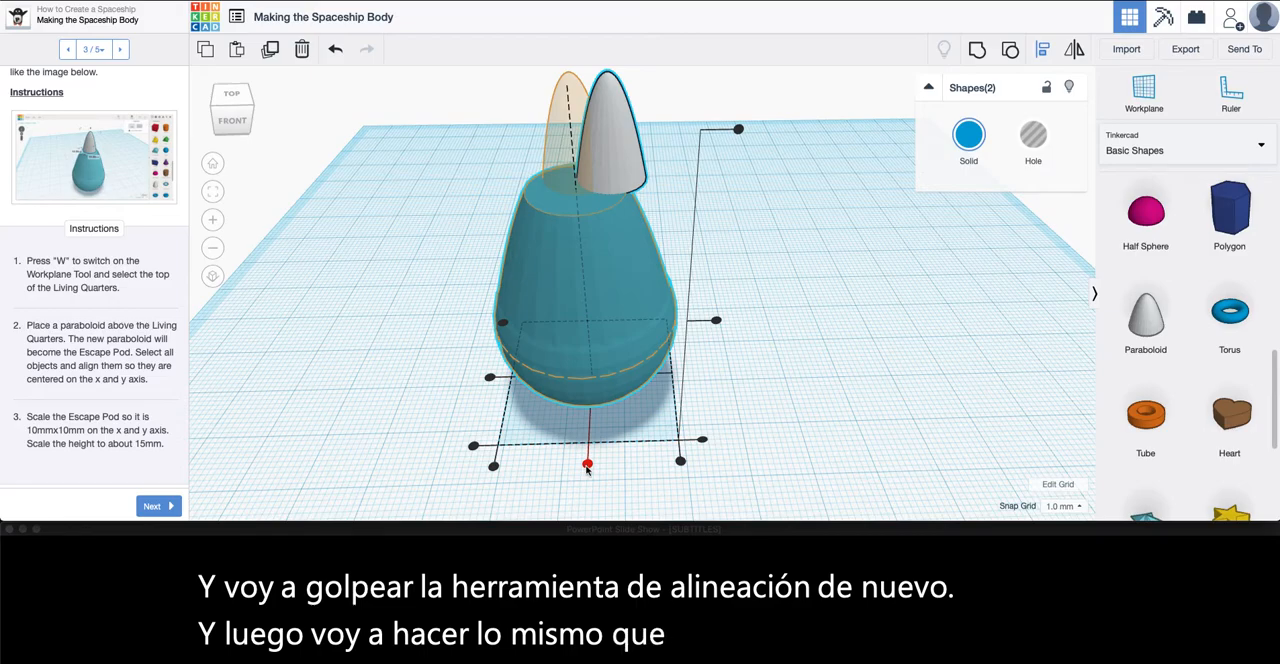
click(587, 465)
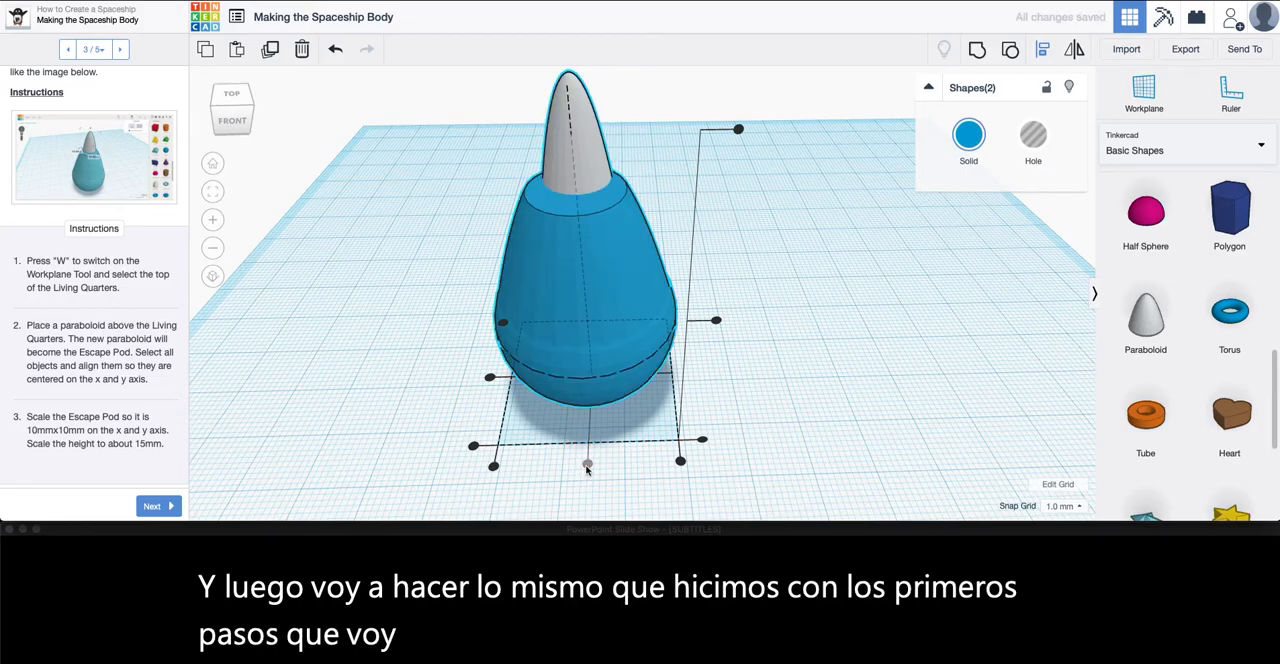
right_drag(461, 360, 716, 336)
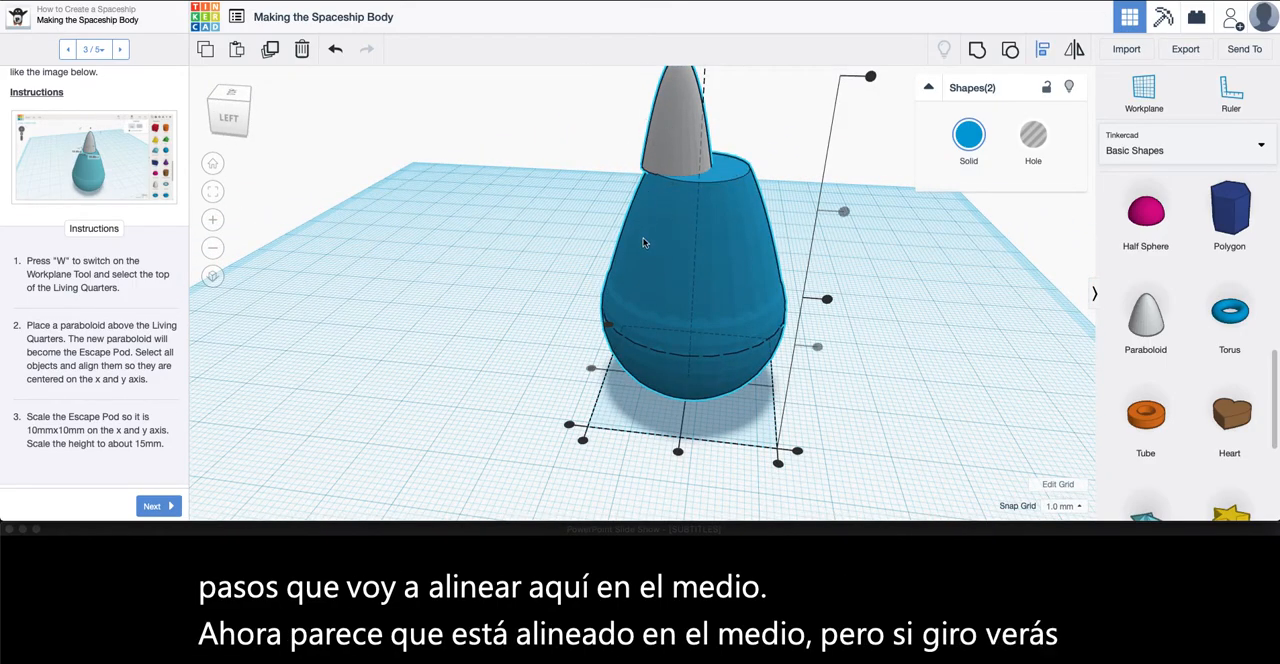
click(678, 453)
right_drag(678, 453, 616, 339)
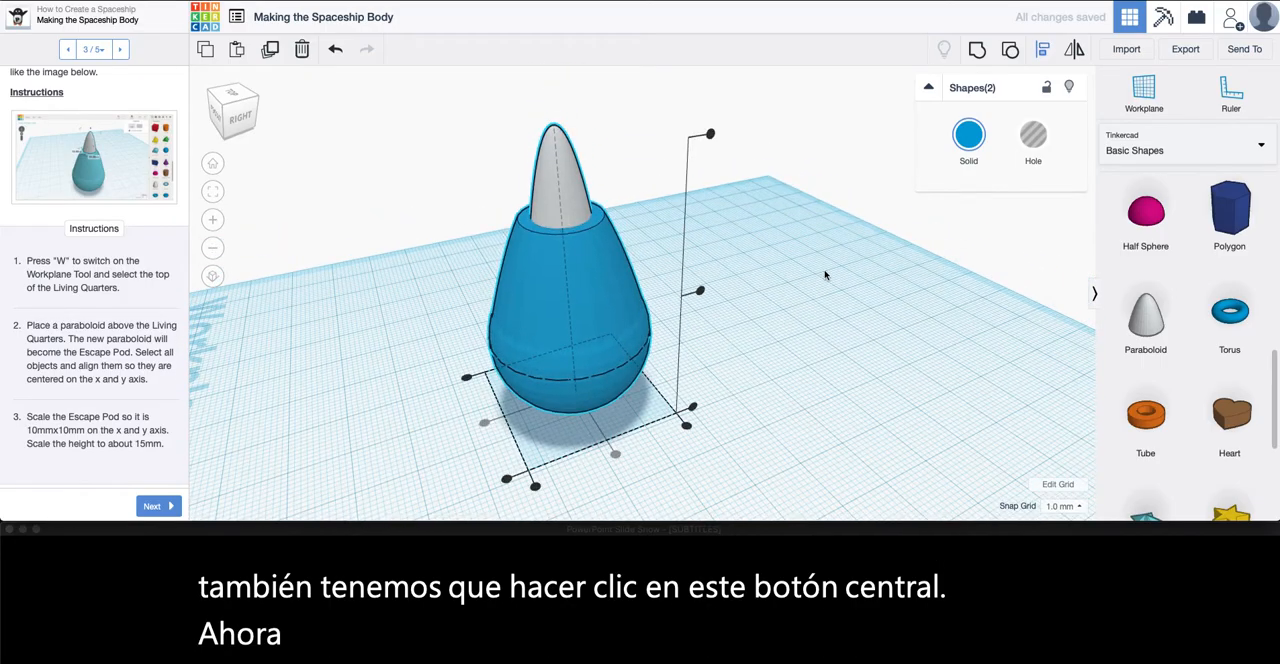
mouse_move(820, 405)
right_down()
mouse_move(808, 420)
mouse_move(640, 346)
mouse_move(527, 357)
mouse_move(491, 426)
mouse_move(809, 431)
mouse_move(832, 347)
right_up()
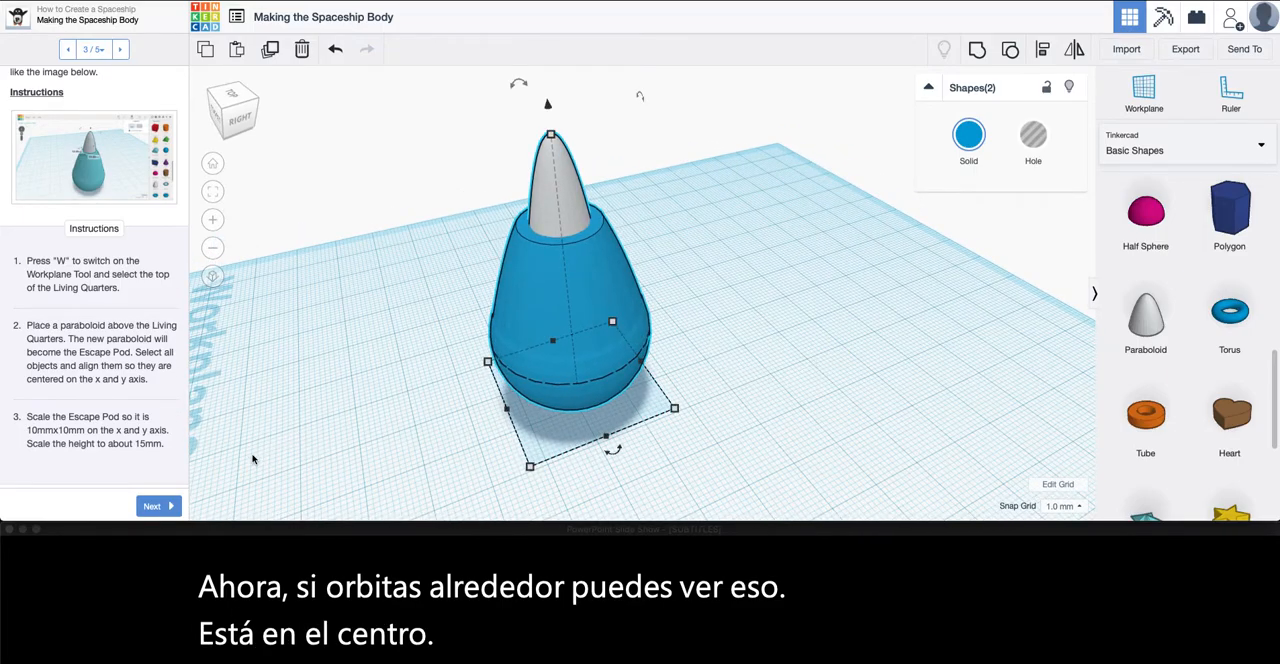
Advance to the lesson page on adding a nose cap and divider, and study its example image and instructions
click(151, 507)
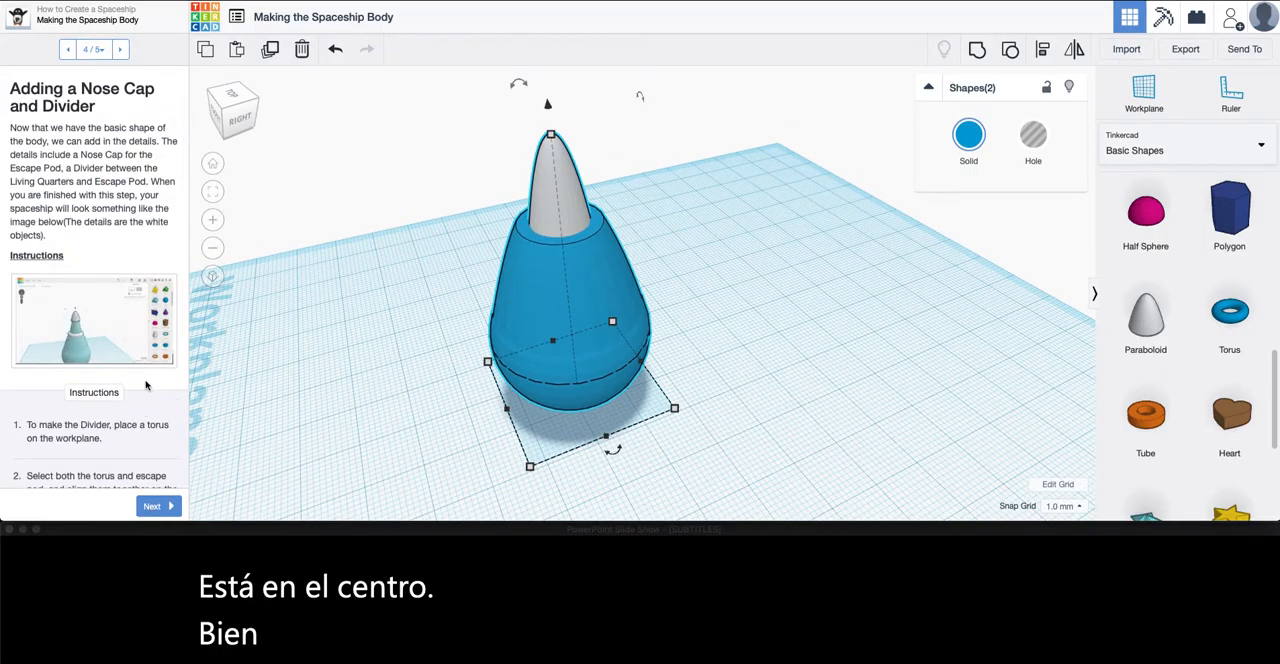
scroll(152, 384, down, 2)
scroll(152, 384, down, 1)
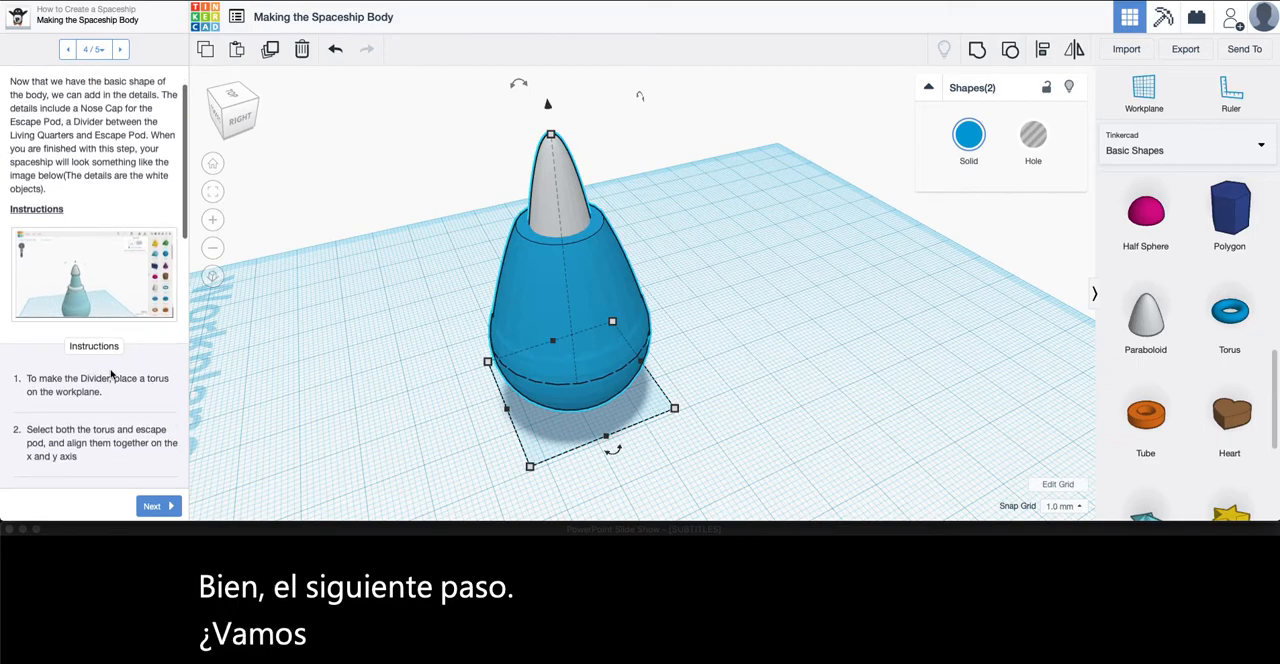
click(125, 271)
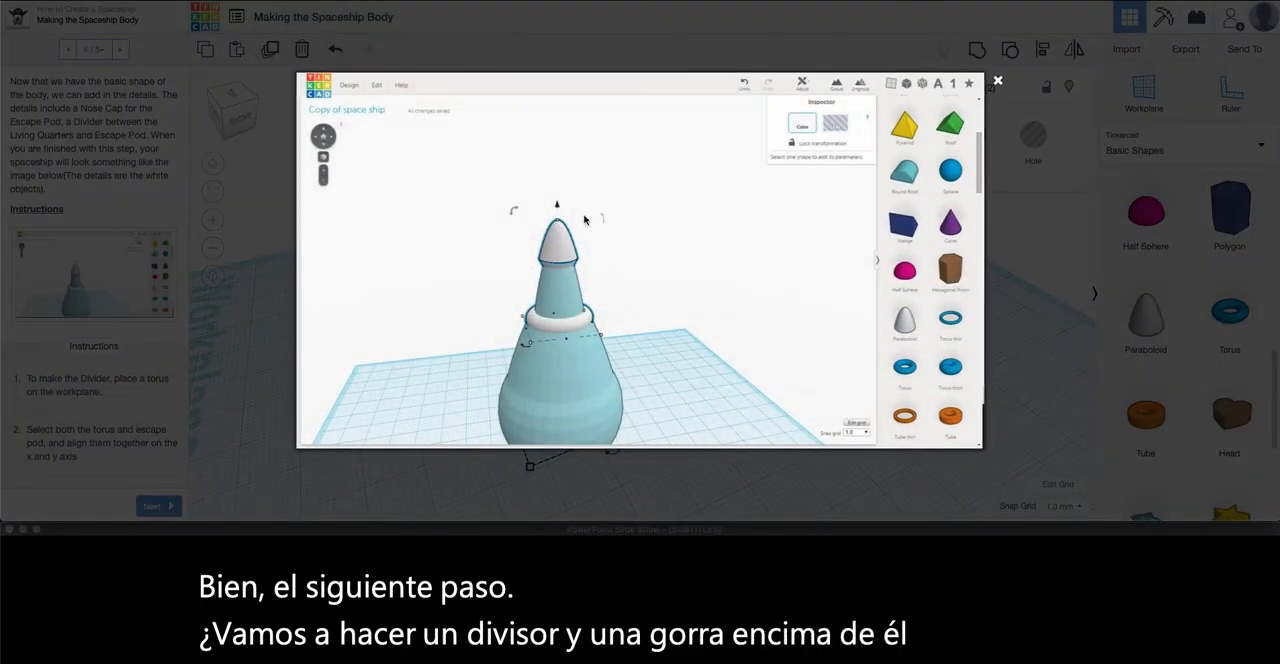
click(998, 84)
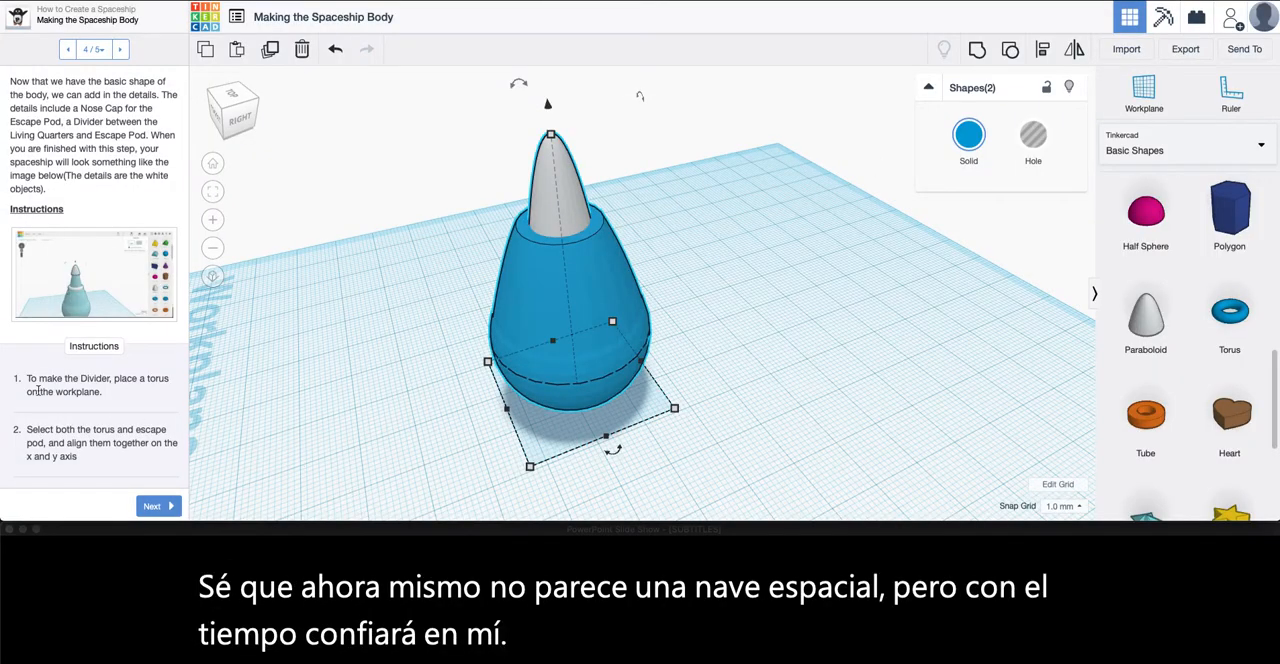
scroll(37, 387, down, 1)
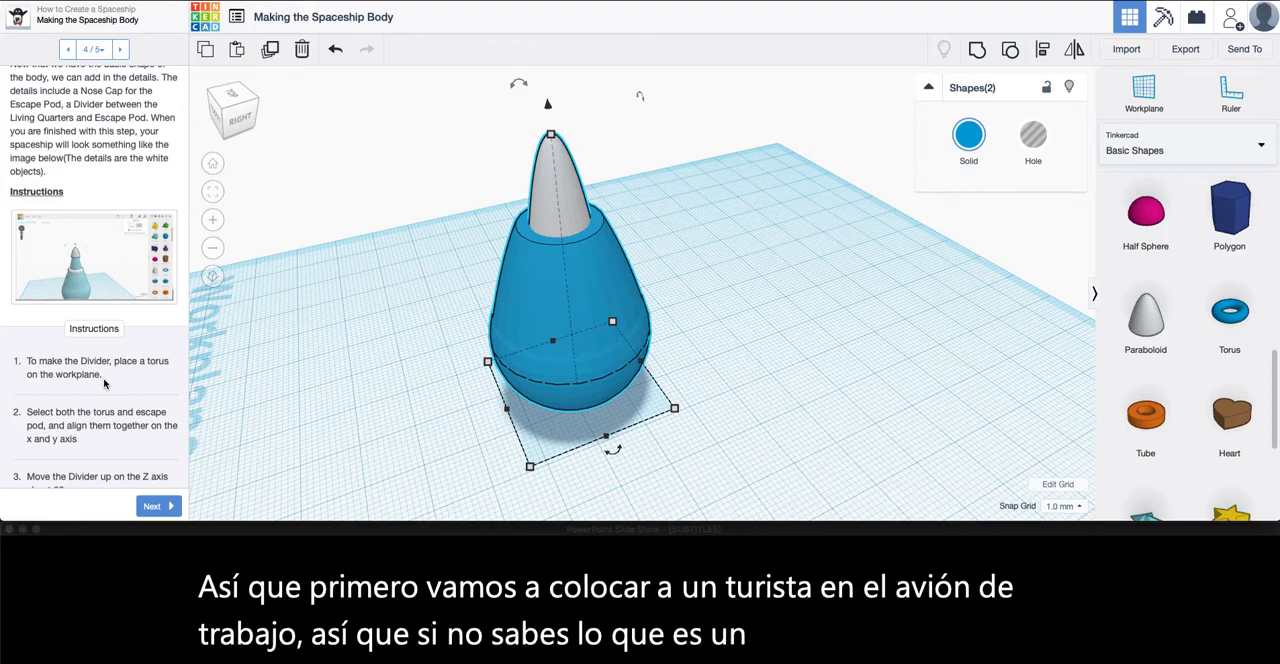
Find the Torus among the basic shapes and place one on the workplane beside the spaceship as the divider
scroll(1148, 348, up, 1)
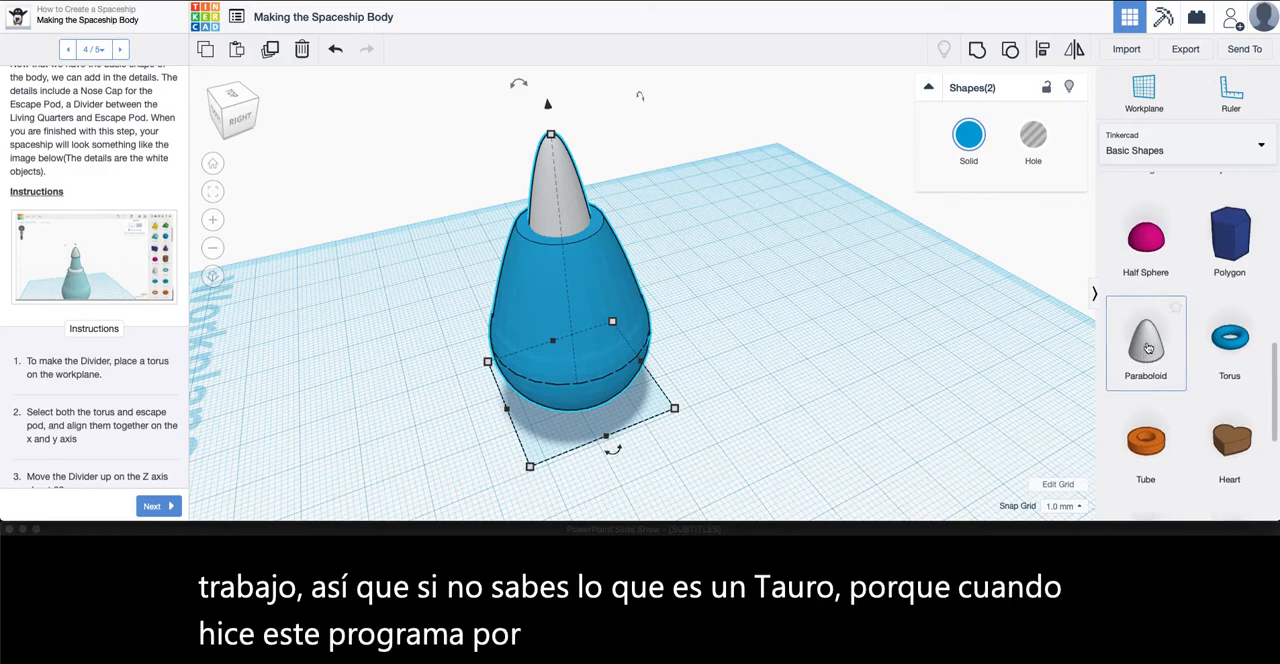
scroll(1148, 348, up, 8)
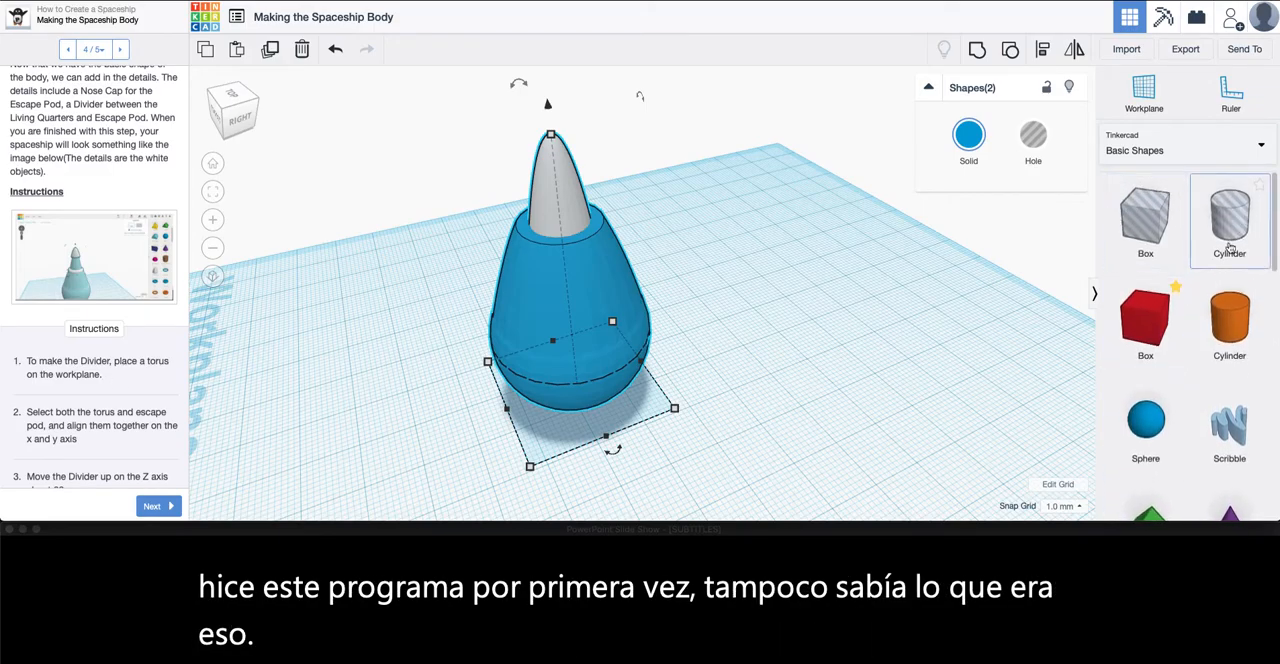
scroll(1219, 373, down, 1)
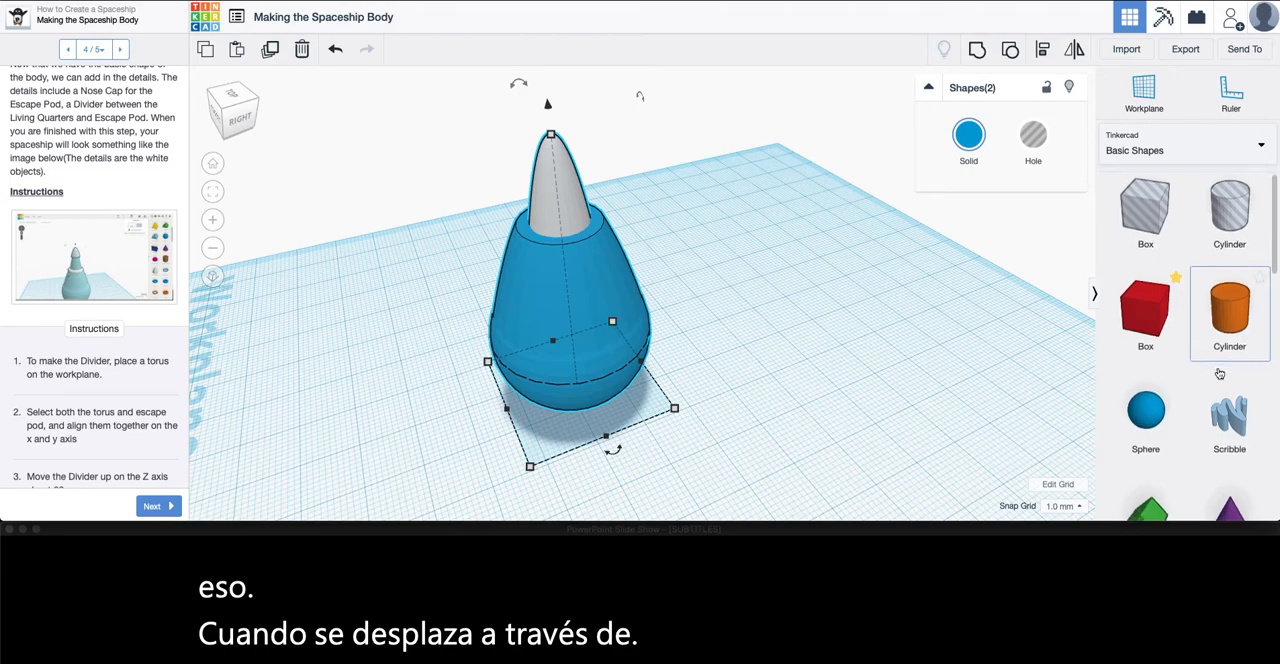
scroll(1185, 435, down, 5)
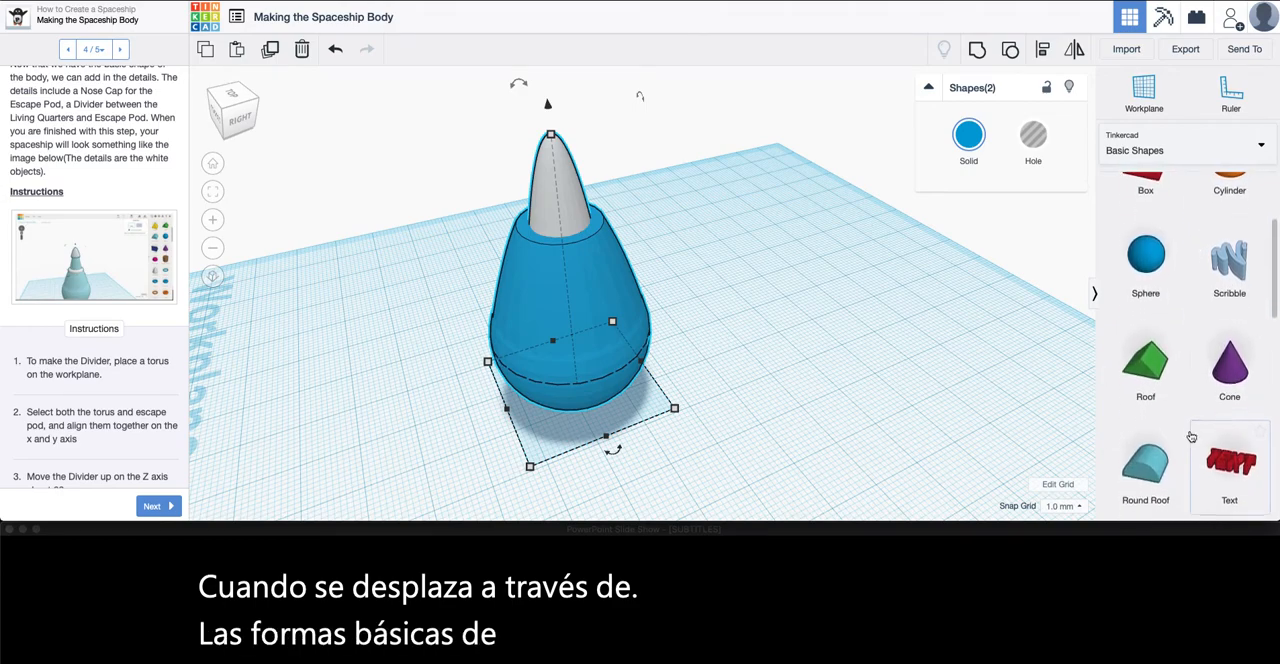
scroll(1191, 437, down, 8)
scroll(1144, 437, down, 7)
drag(1236, 327, 766, 398)
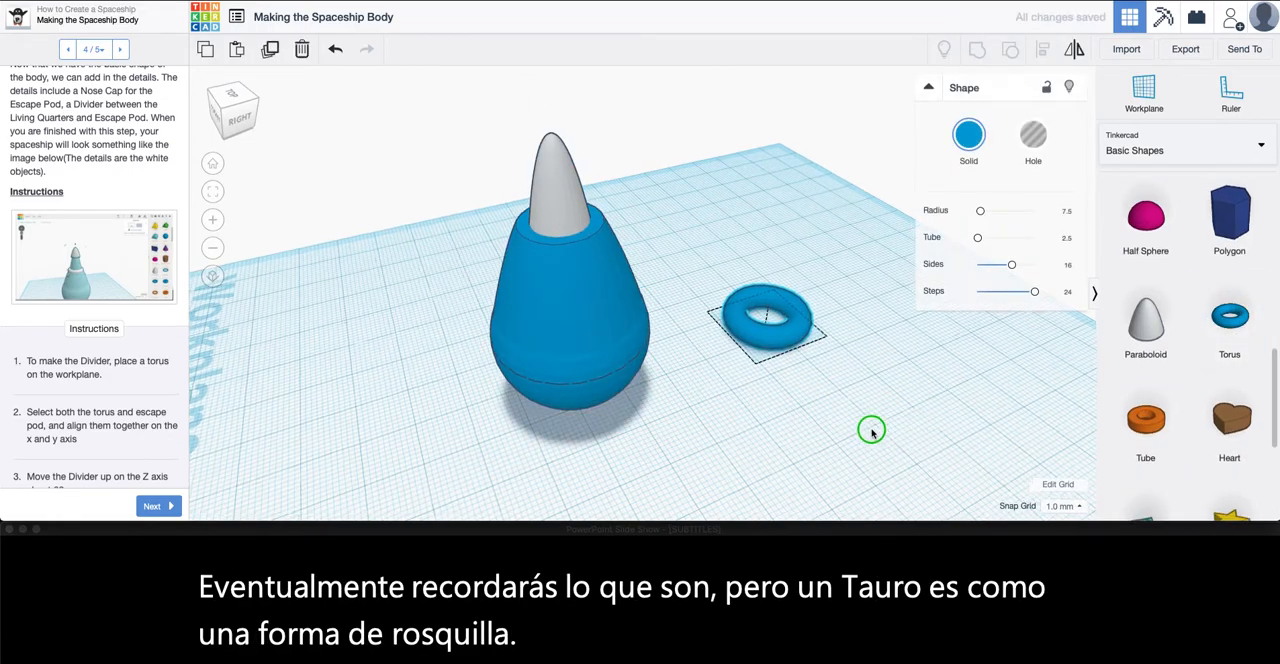
Group the spaceship body and the escape pod into one object, leaving out the torus
right_drag(872, 430, 797, 412)
middle_drag(736, 385, 651, 338)
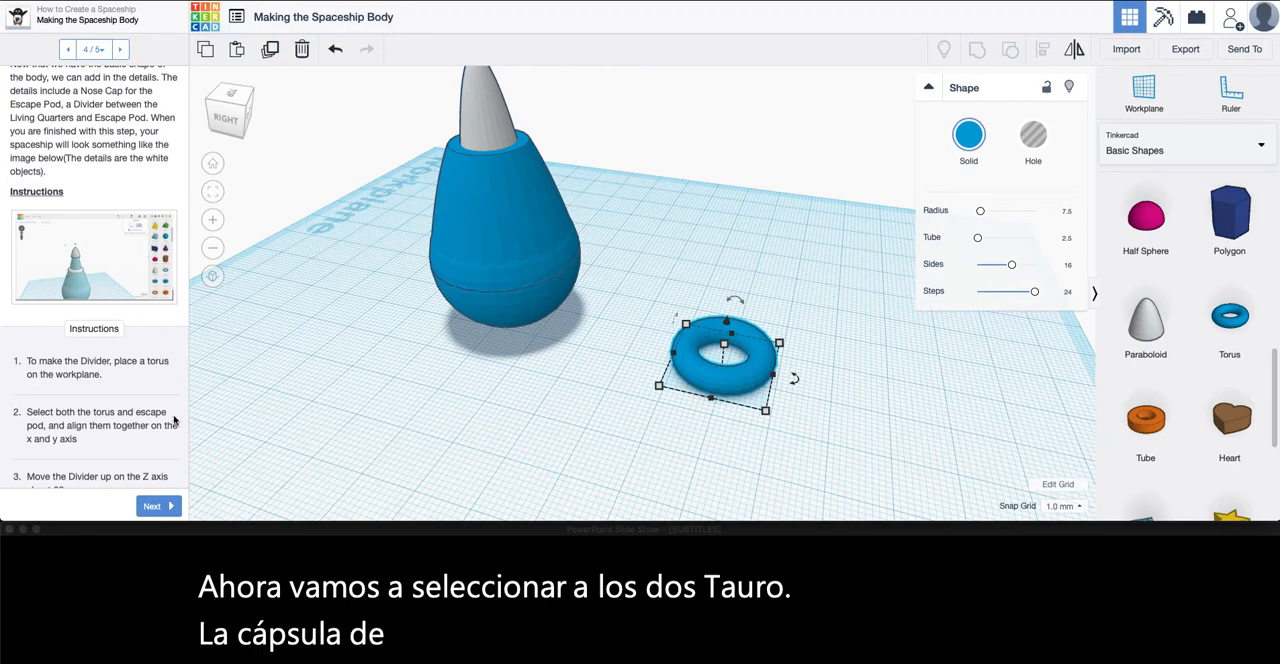
middle_drag(600, 335, 667, 379)
right_drag(667, 379, 703, 397)
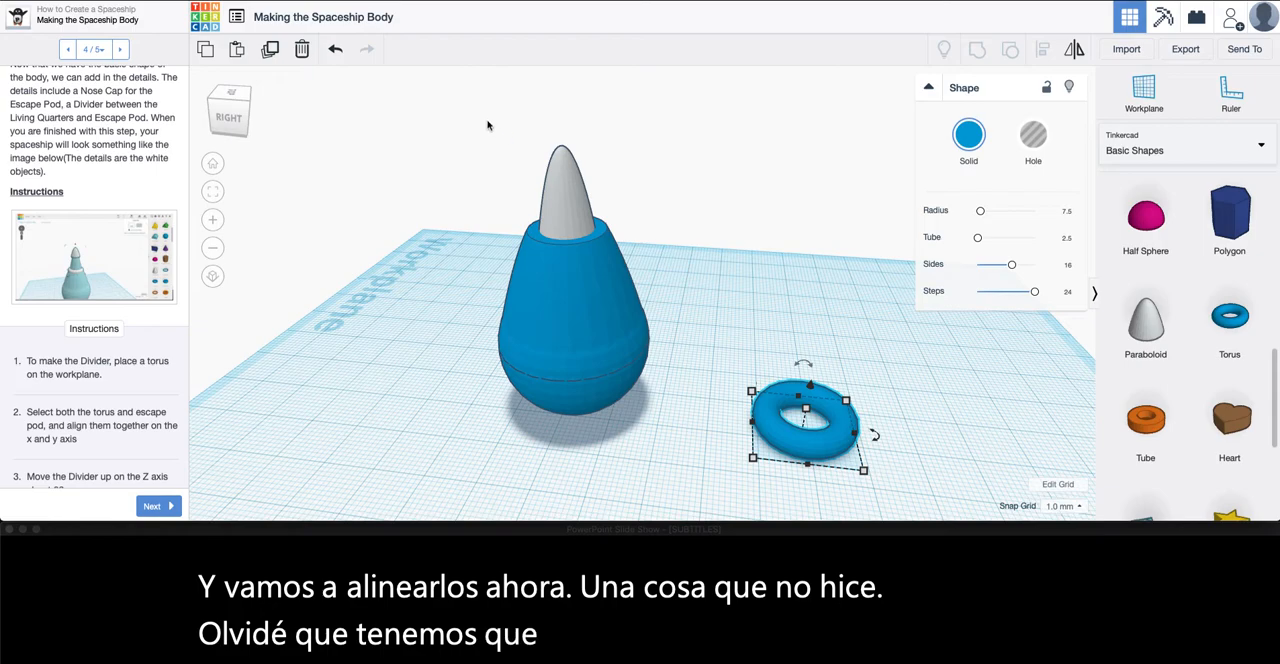
drag(487, 91, 655, 480)
click(977, 48)
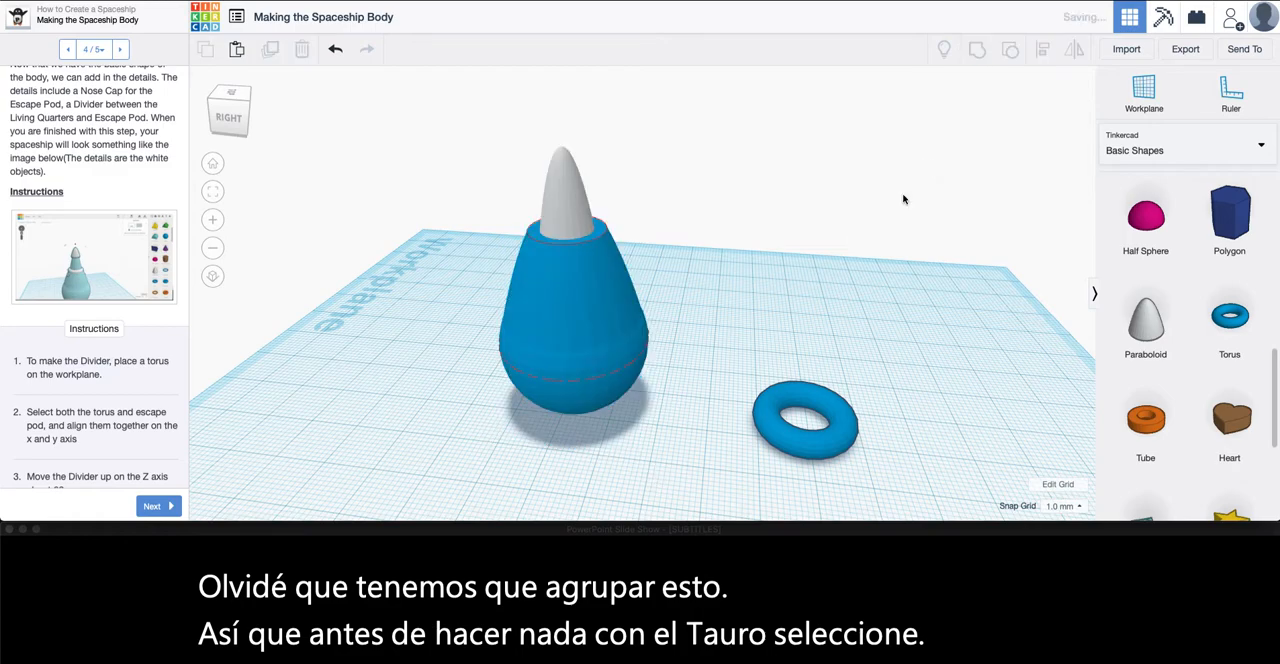
click(828, 305)
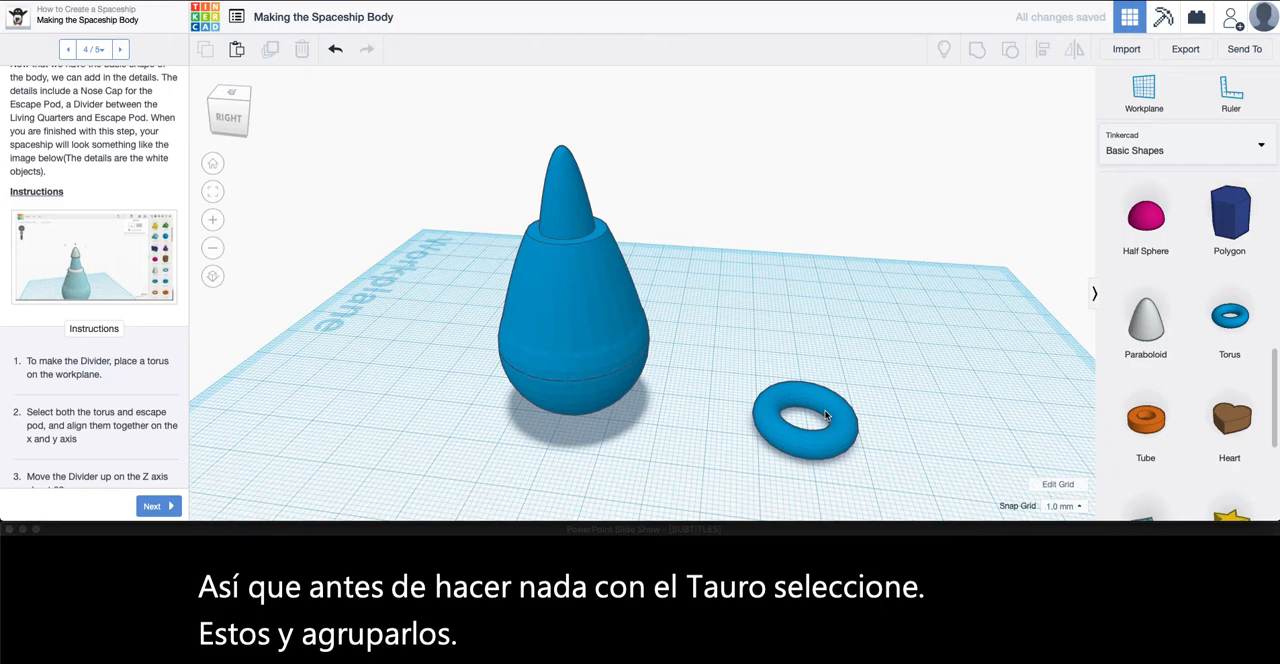
Move the torus 20 mm closer to the spaceship, and align both objects to their centers on the x and y axes
drag(856, 418, 748, 390)
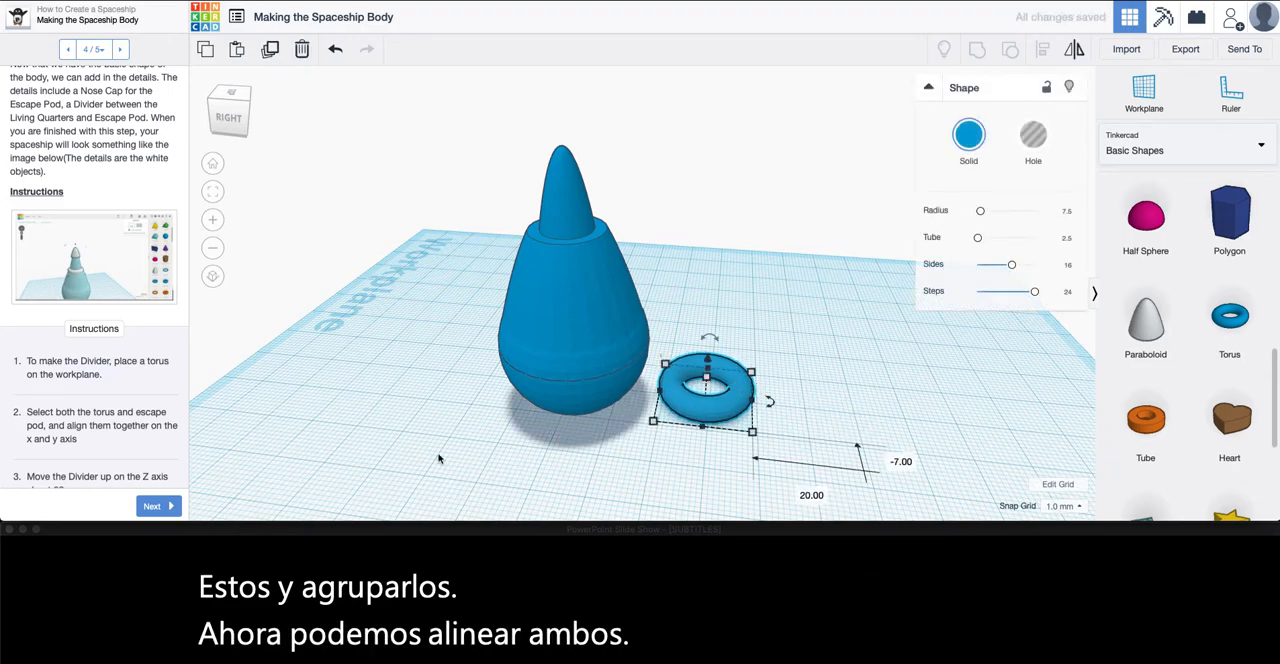
scroll(110, 446, down, 2)
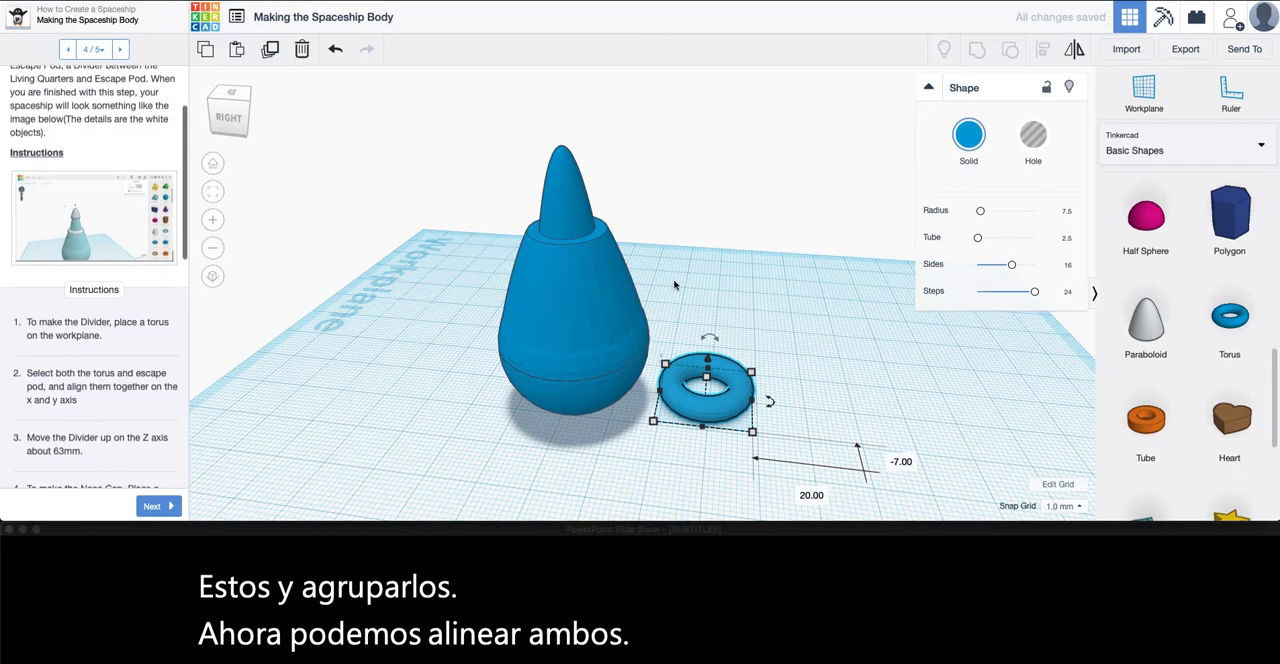
drag(778, 280, 438, 473)
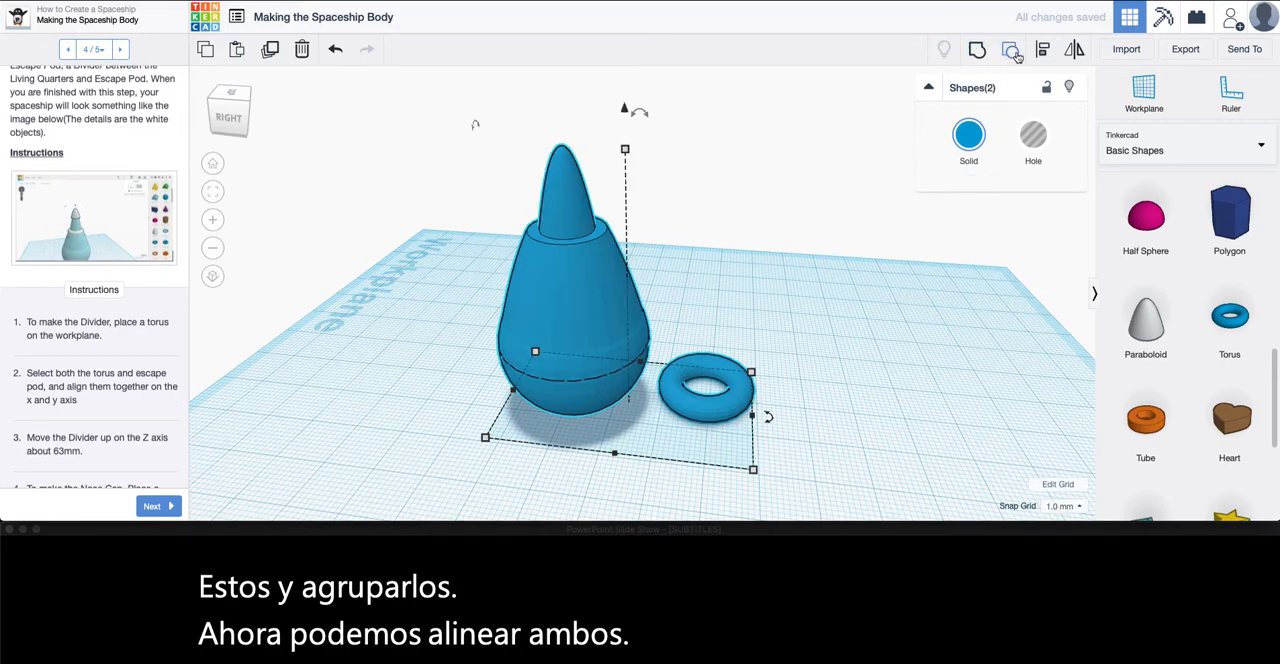
click(1041, 53)
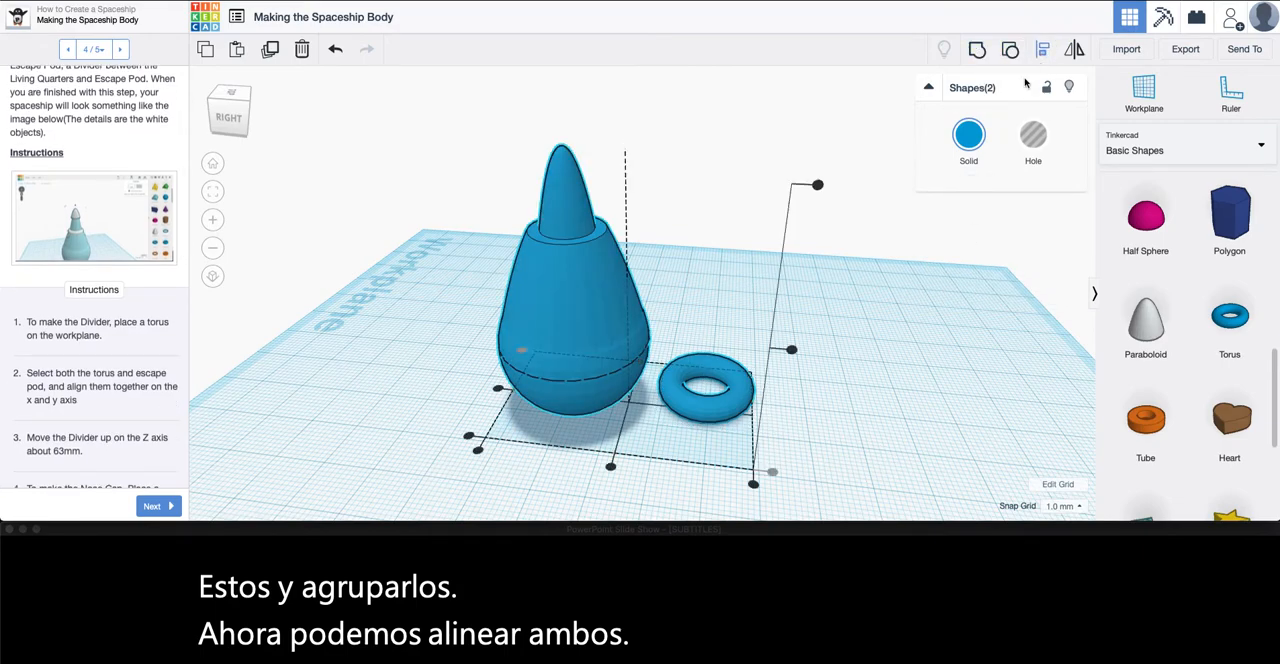
click(611, 468)
click(545, 396)
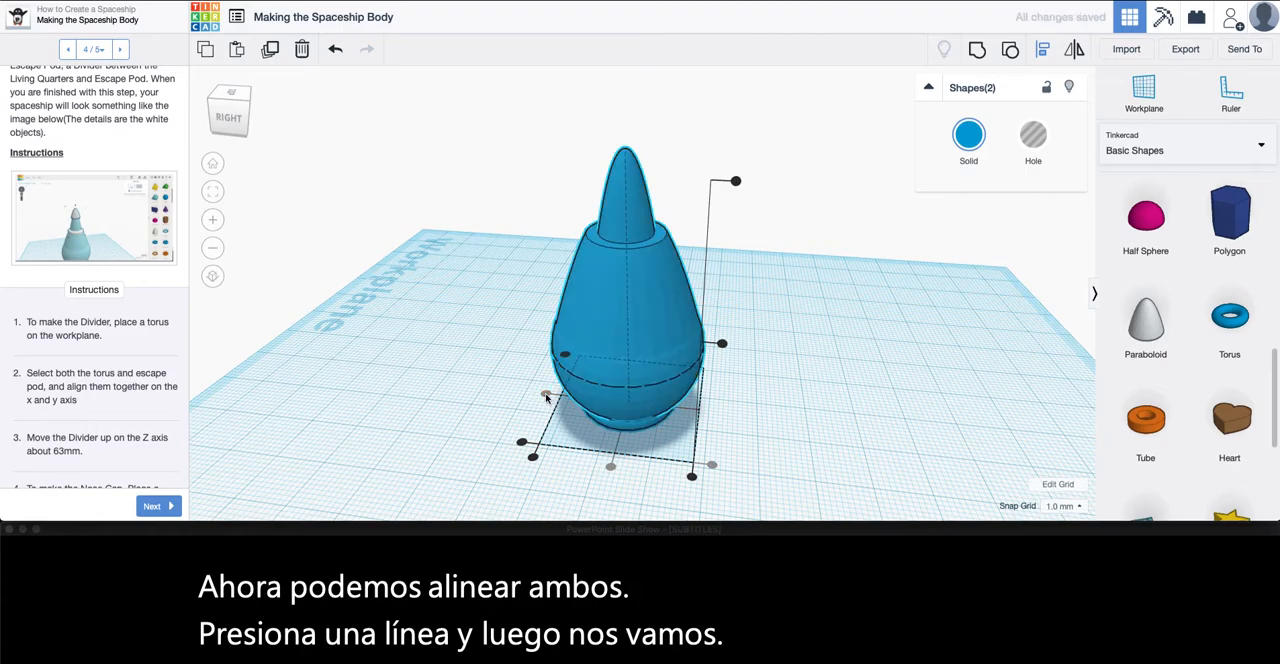
Select only the torus at the spaceship's base and raise it along the z axis to the level of the escape pod
click(781, 463)
right_drag(781, 463, 652, 449)
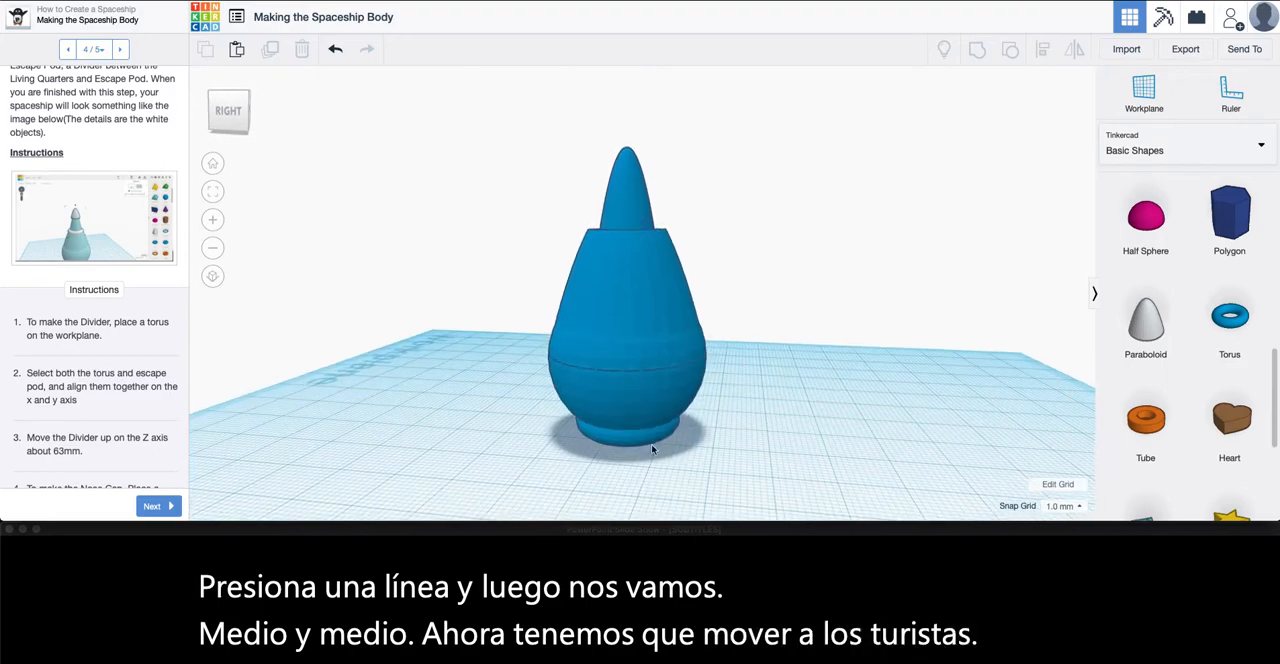
click(618, 443)
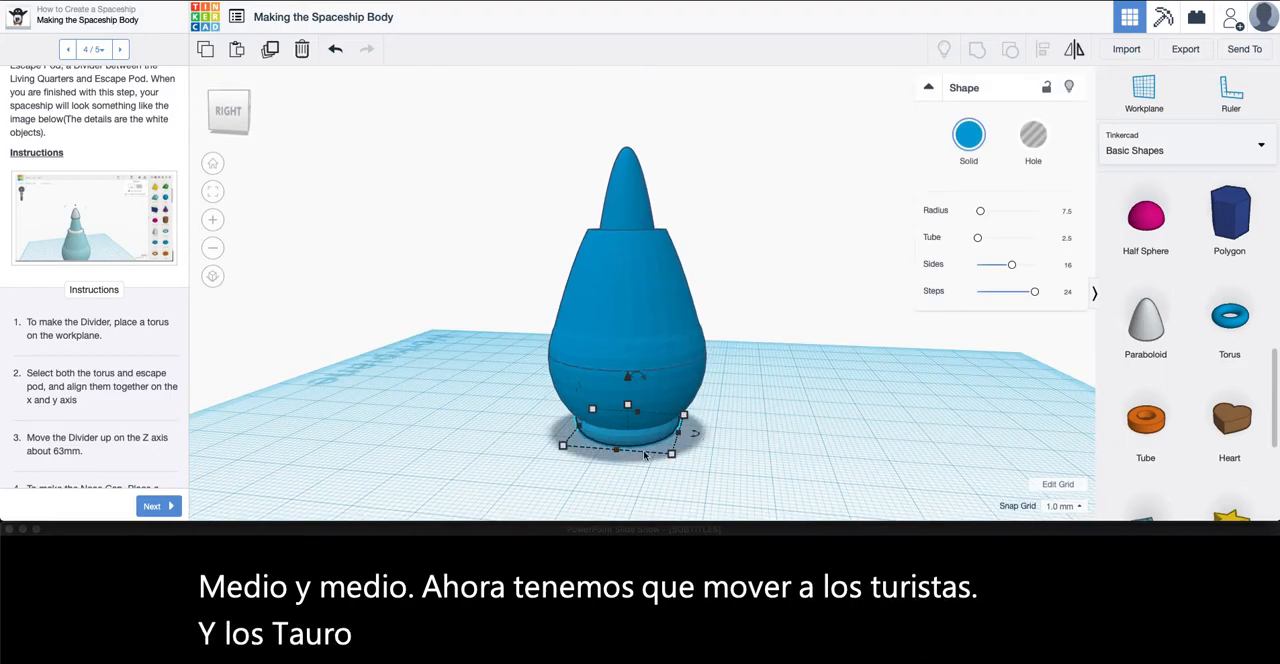
right_drag(640, 442, 601, 353)
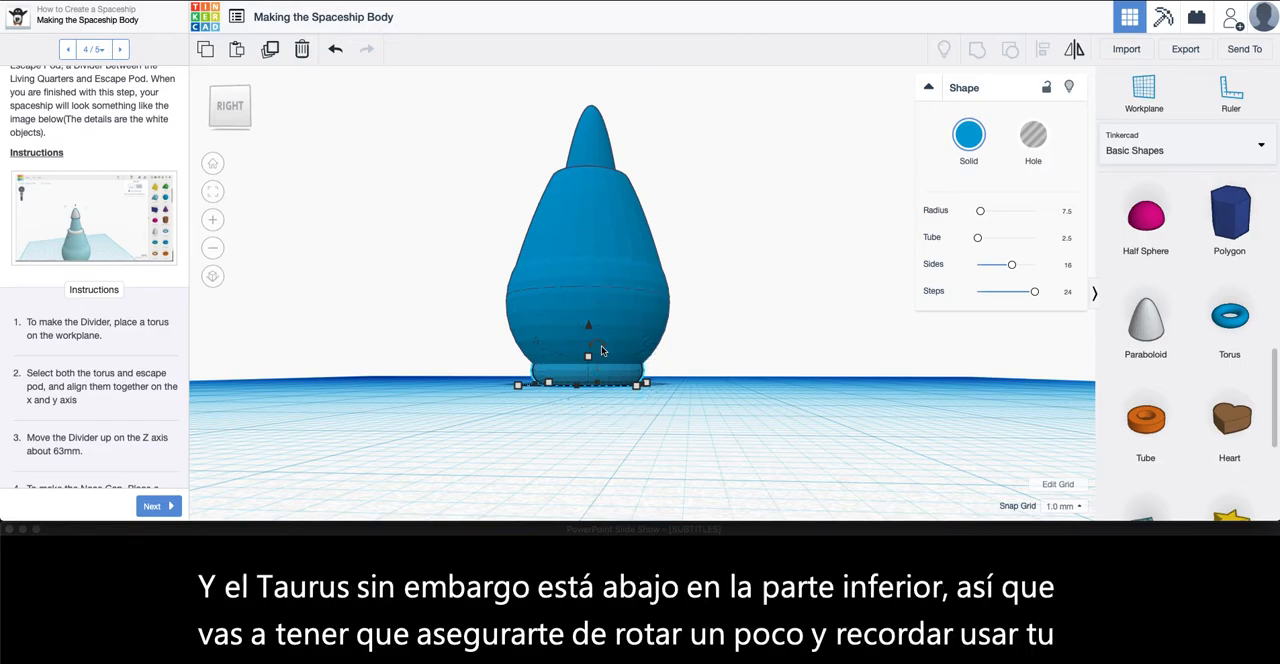
drag(230, 115, 233, 115)
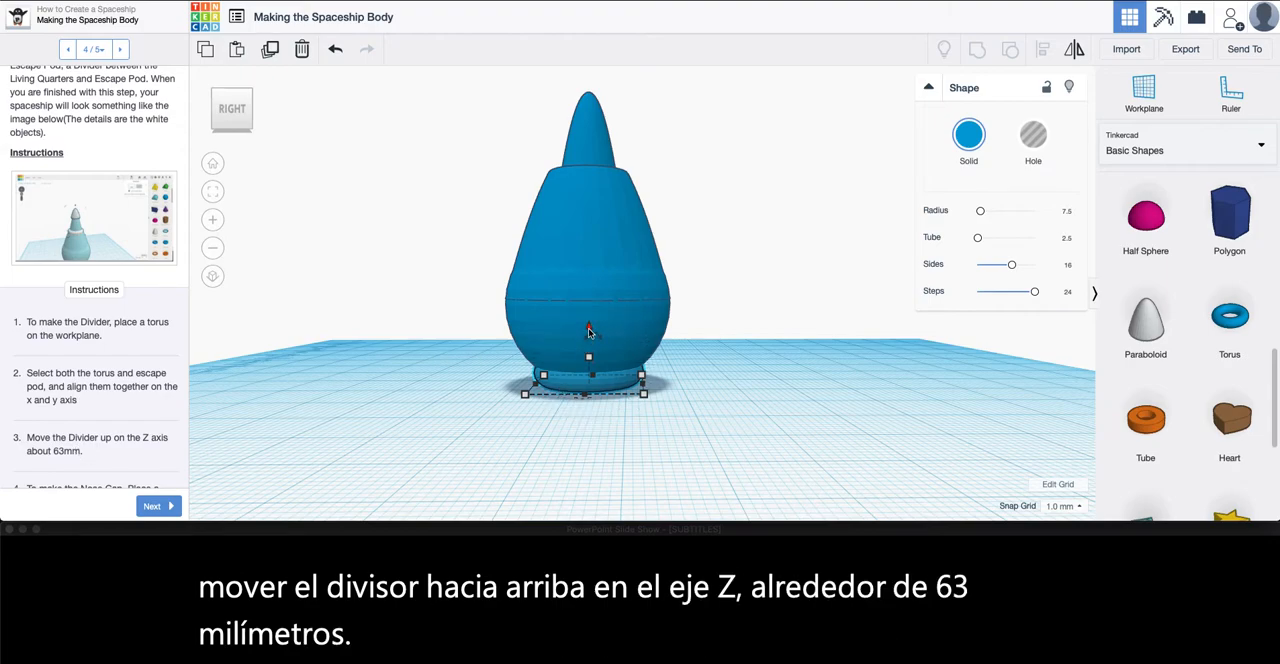
drag(589, 331, 603, 74)
right_drag(679, 218, 668, 250)
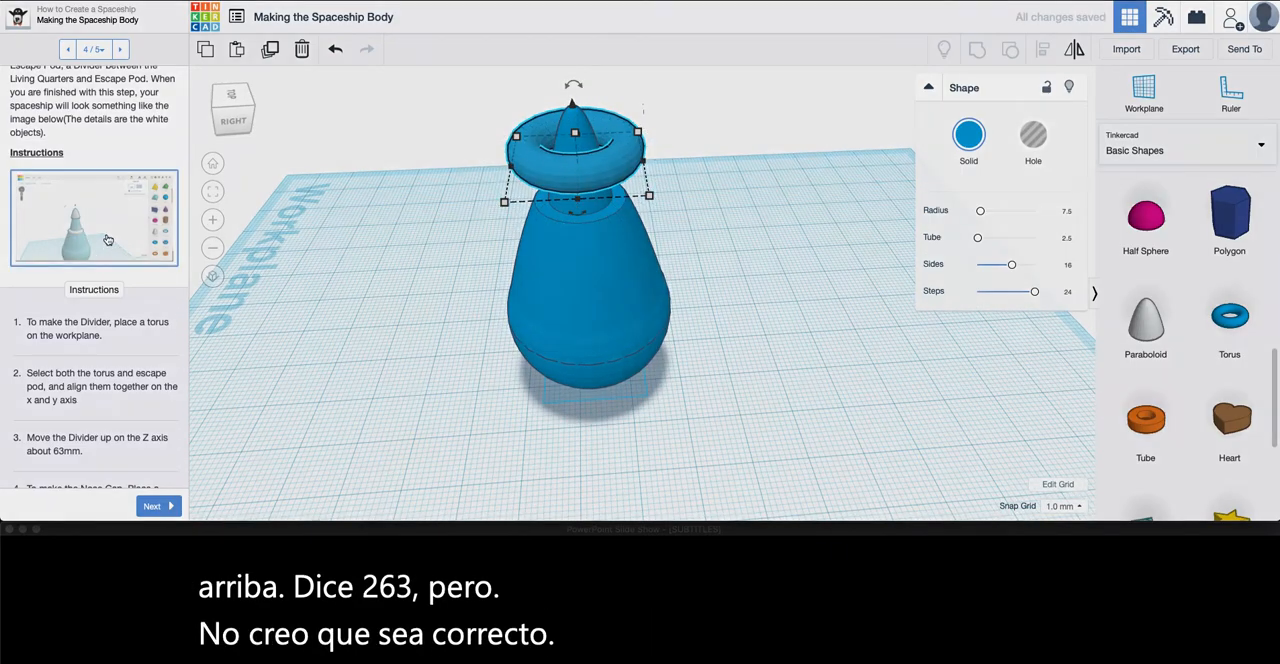
Check the divider's position in the lesson's example image, and lower the torus 9 mm onto the top of the body
click(108, 240)
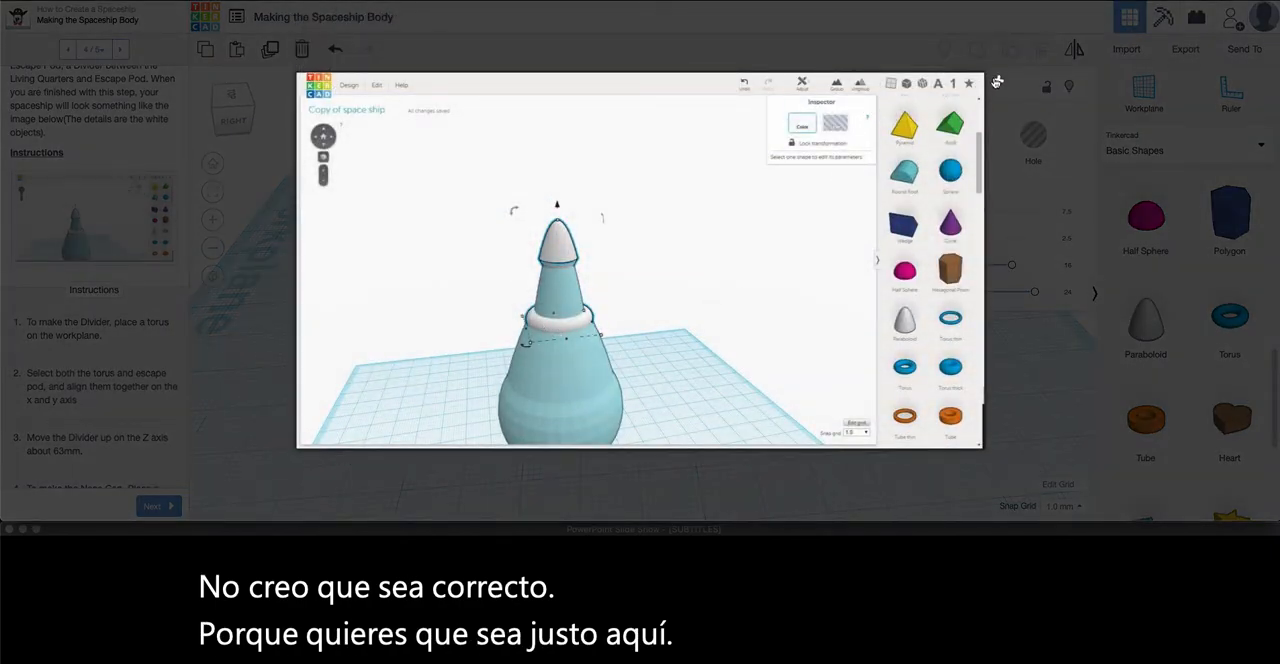
click(997, 81)
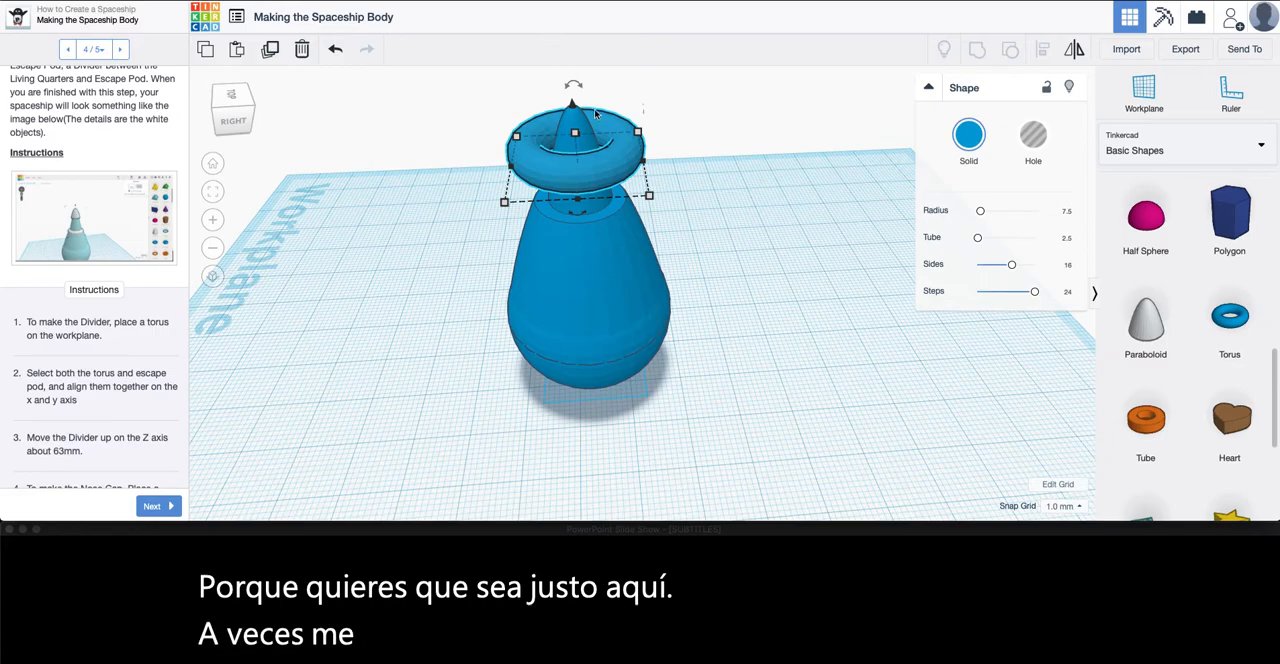
middle_drag(654, 169, 691, 254)
right_drag(696, 252, 691, 237)
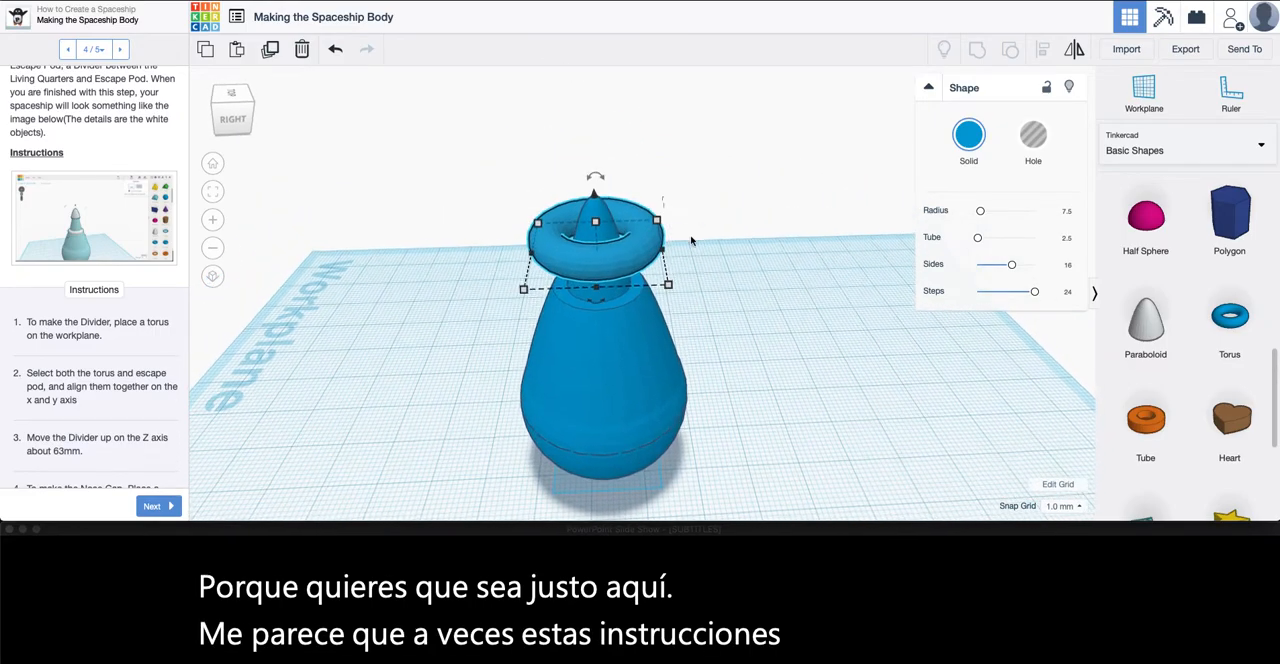
drag(595, 196, 590, 260)
Read the lesson's nose cap instructions, and place a Cone from the basic shapes on the workplane beside the spaceship
scroll(100, 437, down, 5)
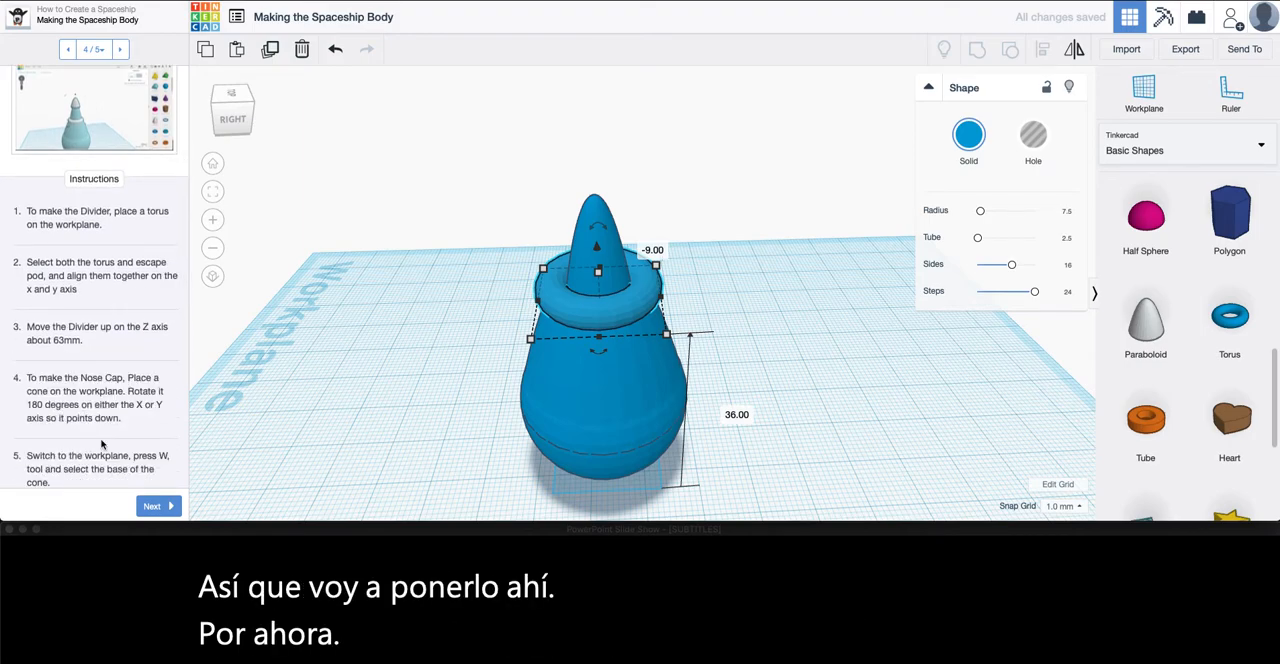
scroll(101, 445, down, 4)
scroll(101, 445, down, 7)
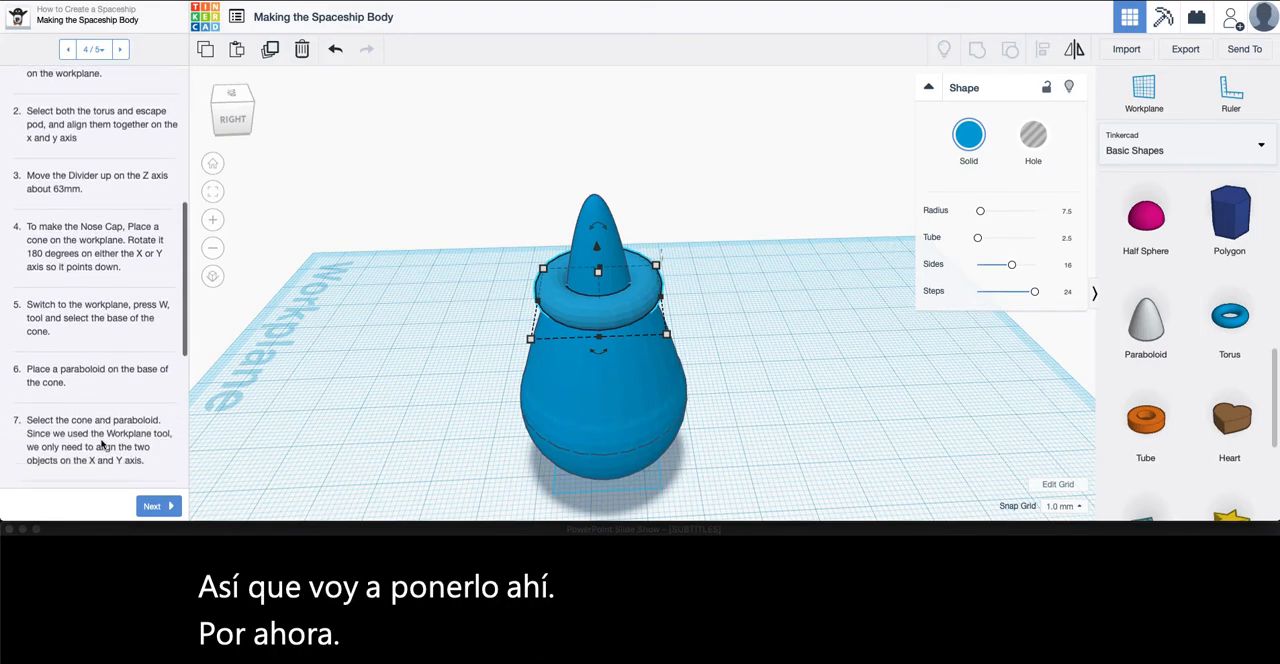
scroll(101, 440, down, 7)
scroll(101, 440, up, 20)
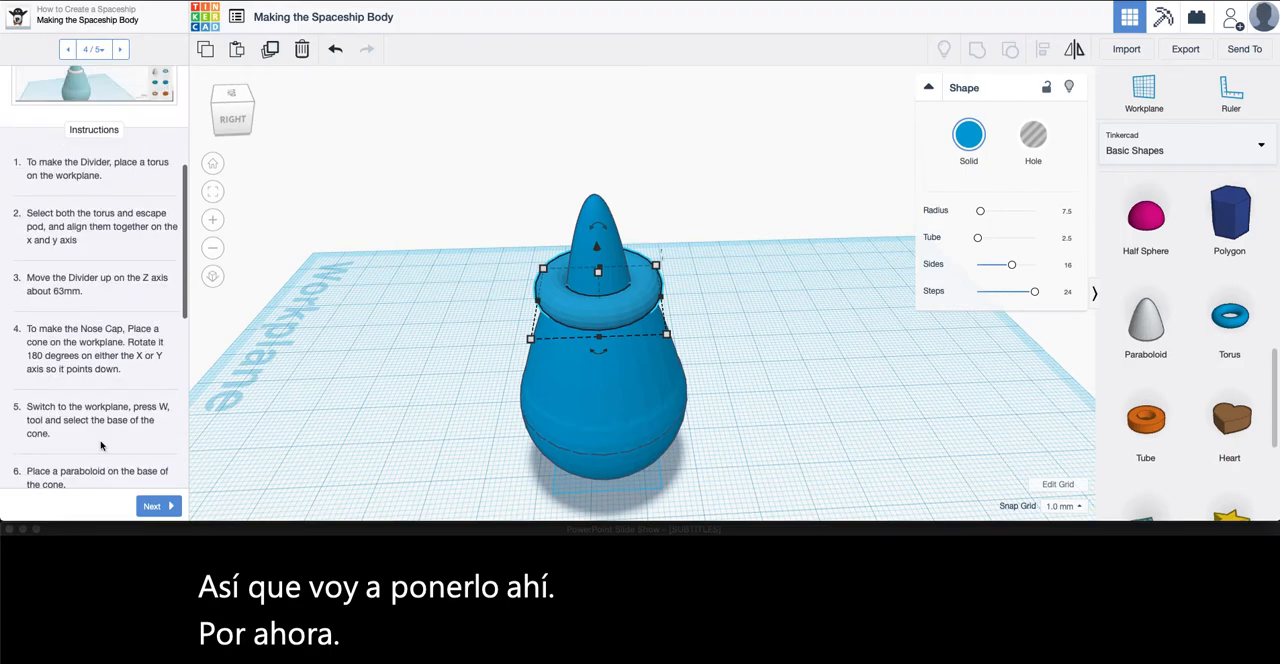
scroll(101, 440, down, 10)
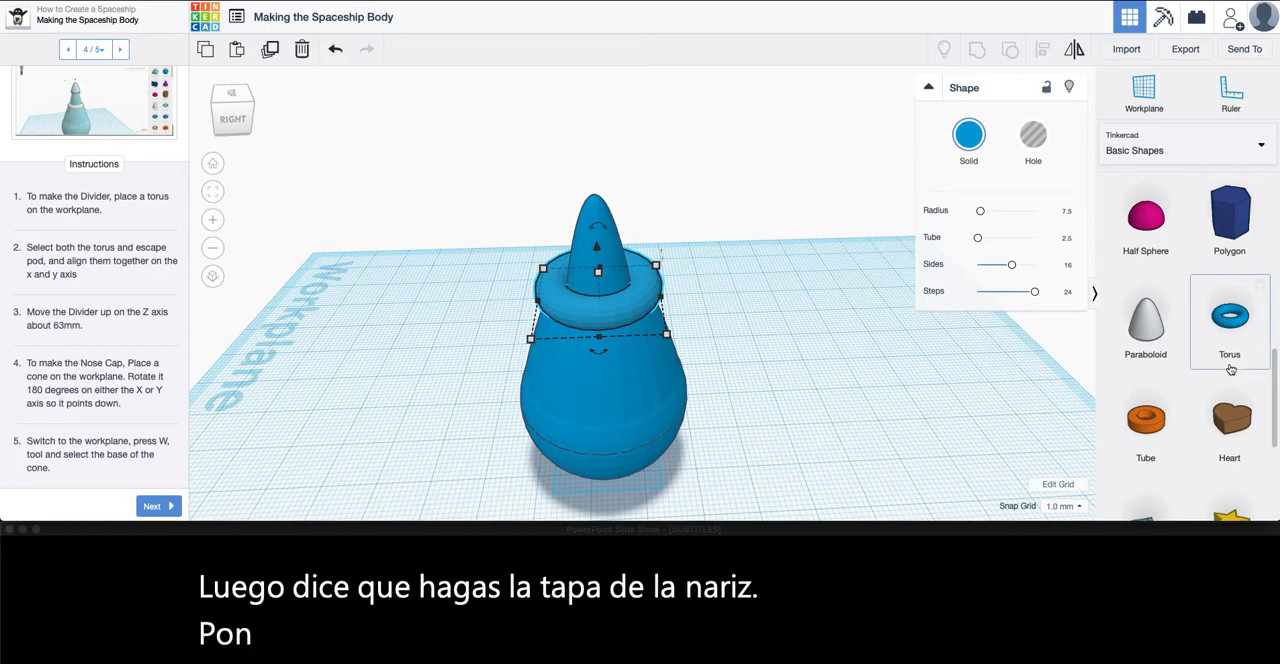
scroll(1165, 338, down, 5)
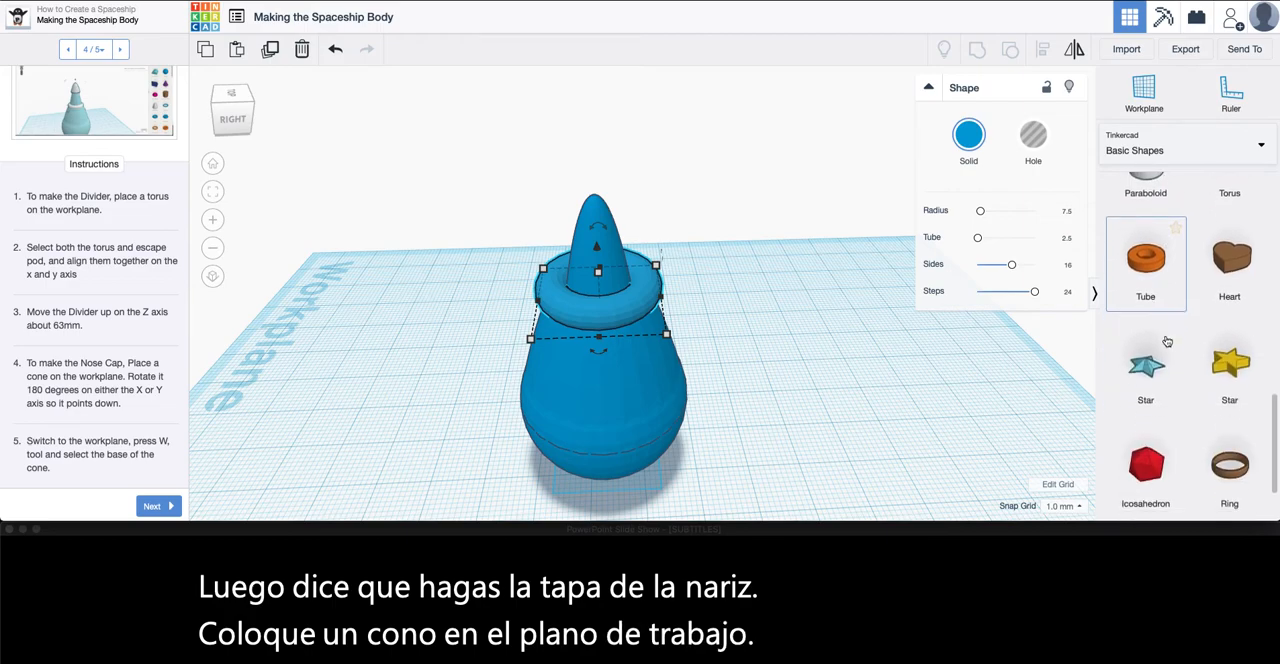
scroll(1166, 344, up, 5)
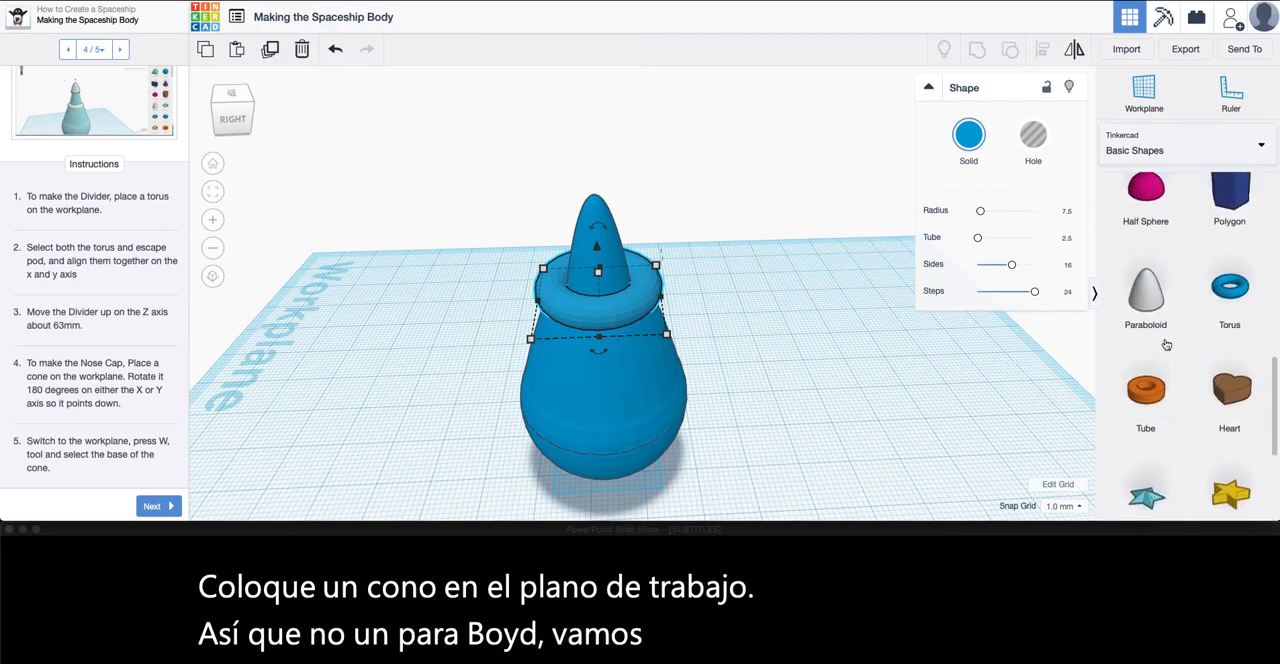
scroll(1166, 344, up, 3)
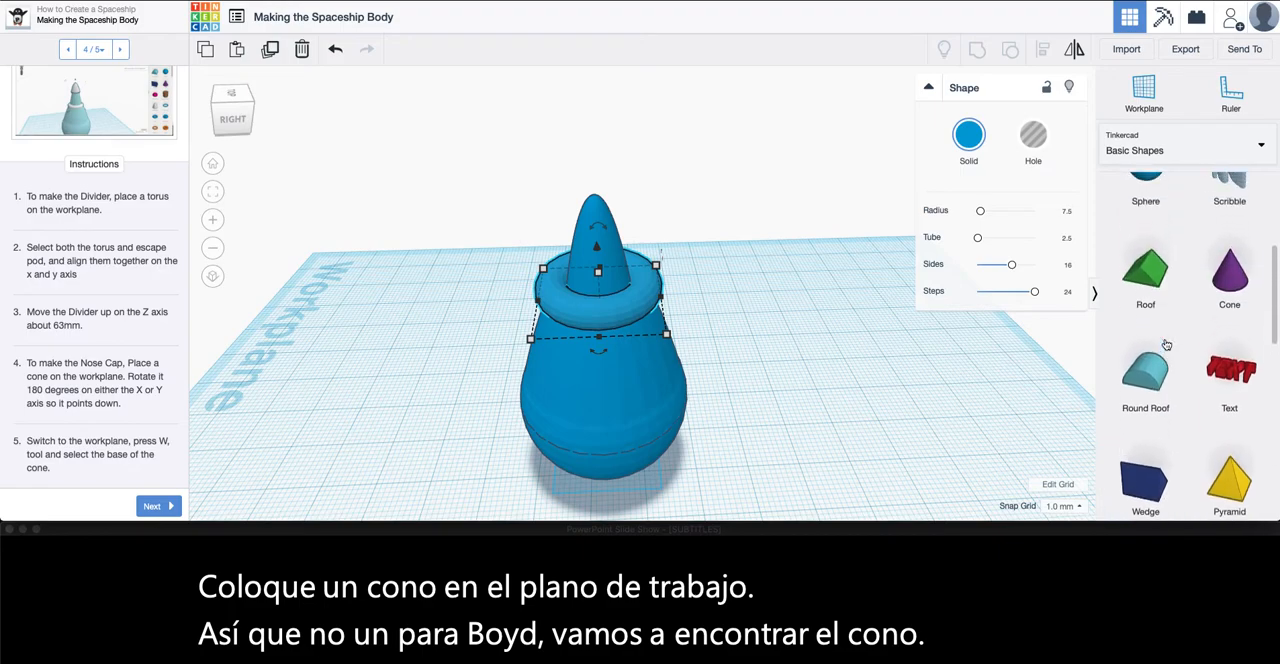
drag(1235, 287, 776, 405)
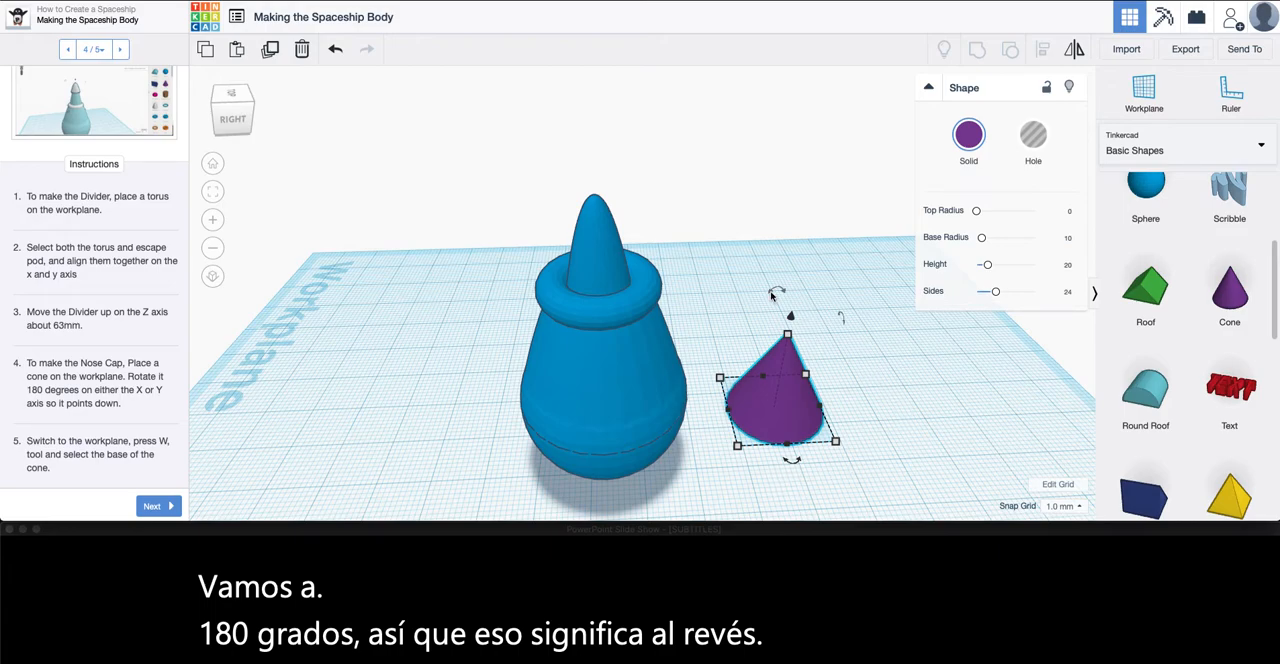
Rotate the cone 180° so that it points down, and deselect it
mouse_move(776, 298)
right_down()
mouse_move(894, 329)
mouse_move(783, 301)
right_up()
drag(783, 301, 766, 470)
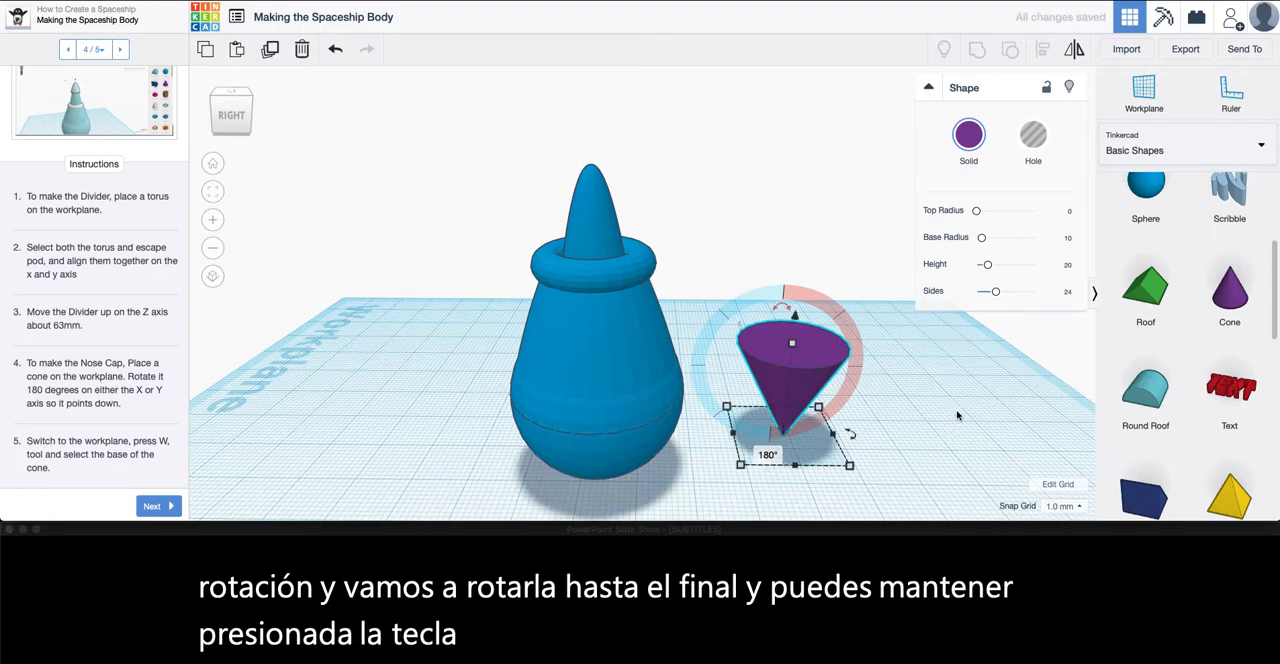
click(245, 449)
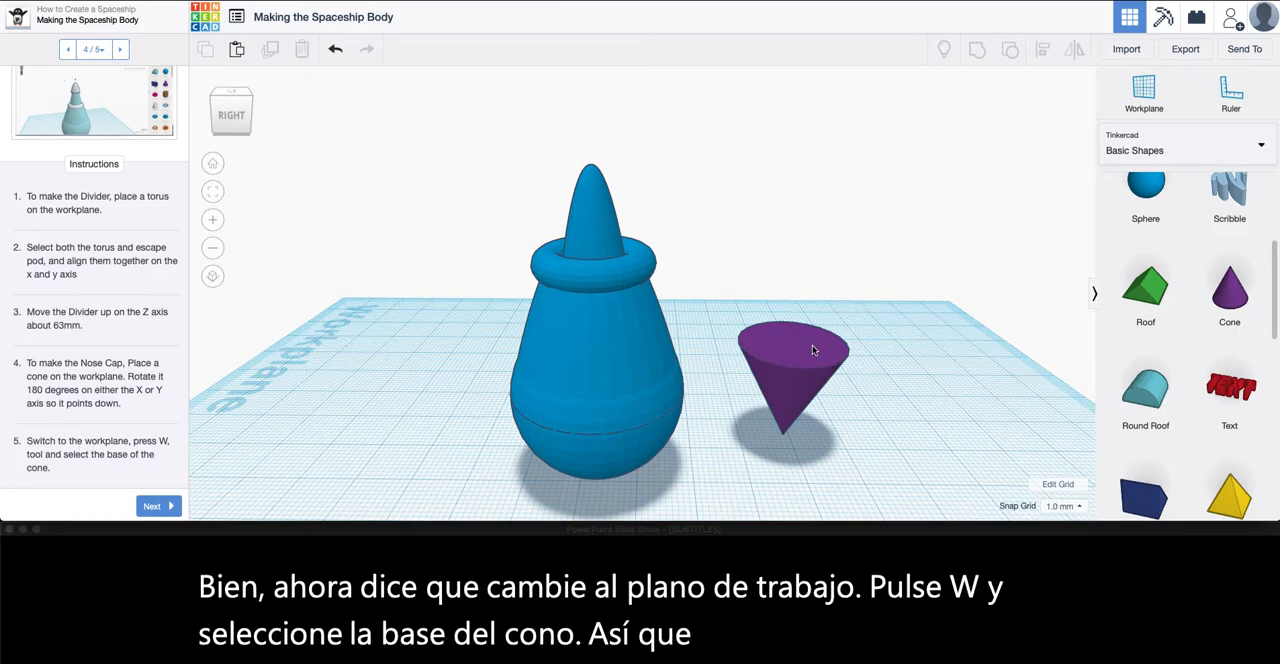
Set the workplane on the upturned base of the cone and place a Paraboloid on that base
click(1139, 102)
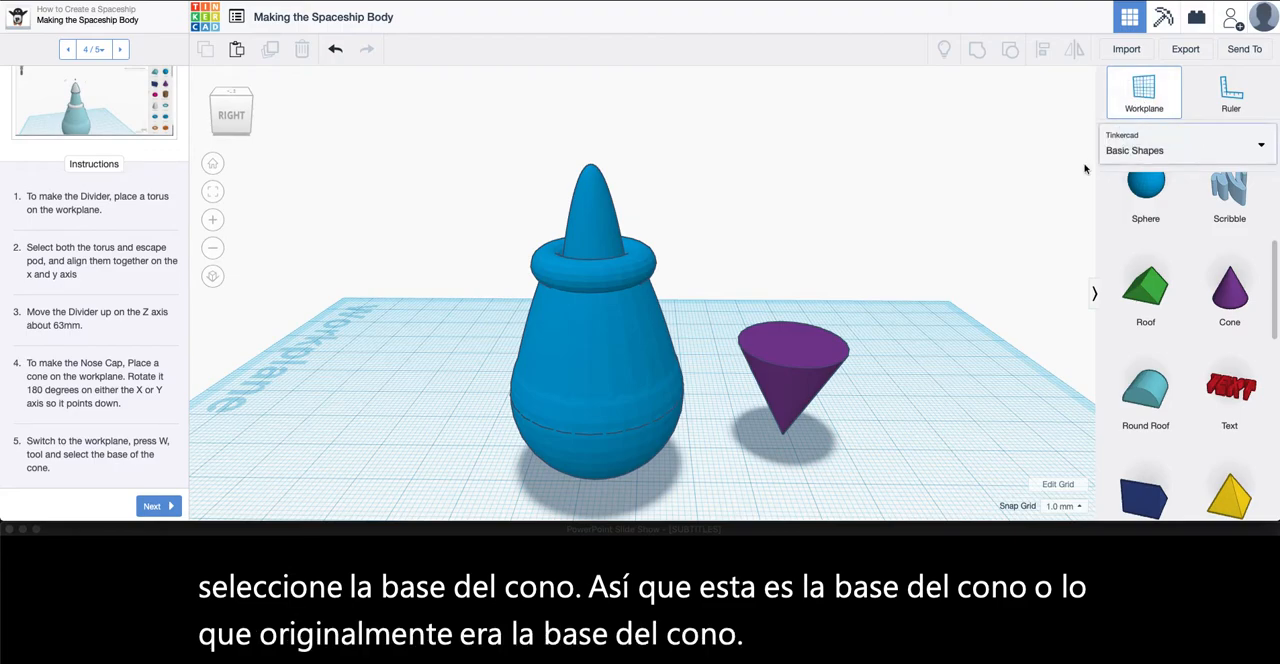
click(792, 344)
scroll(126, 376, down, 5)
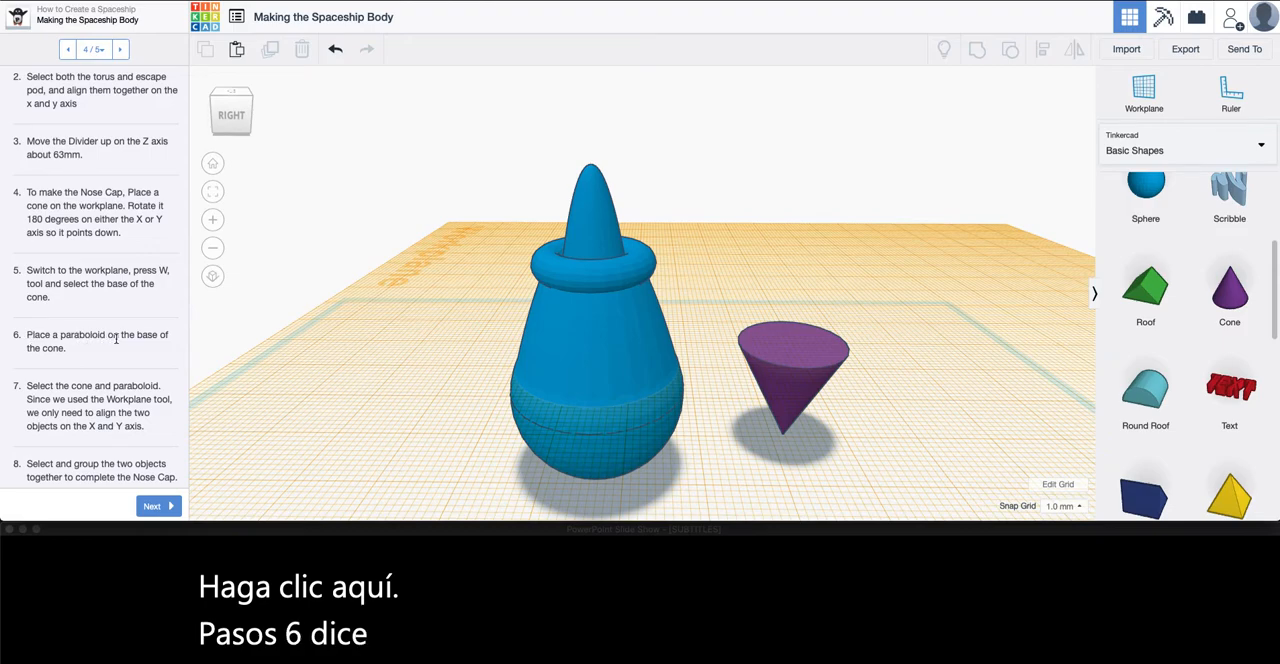
scroll(1191, 330, down, 2)
scroll(1180, 320, down, 5)
drag(1145, 395, 793, 349)
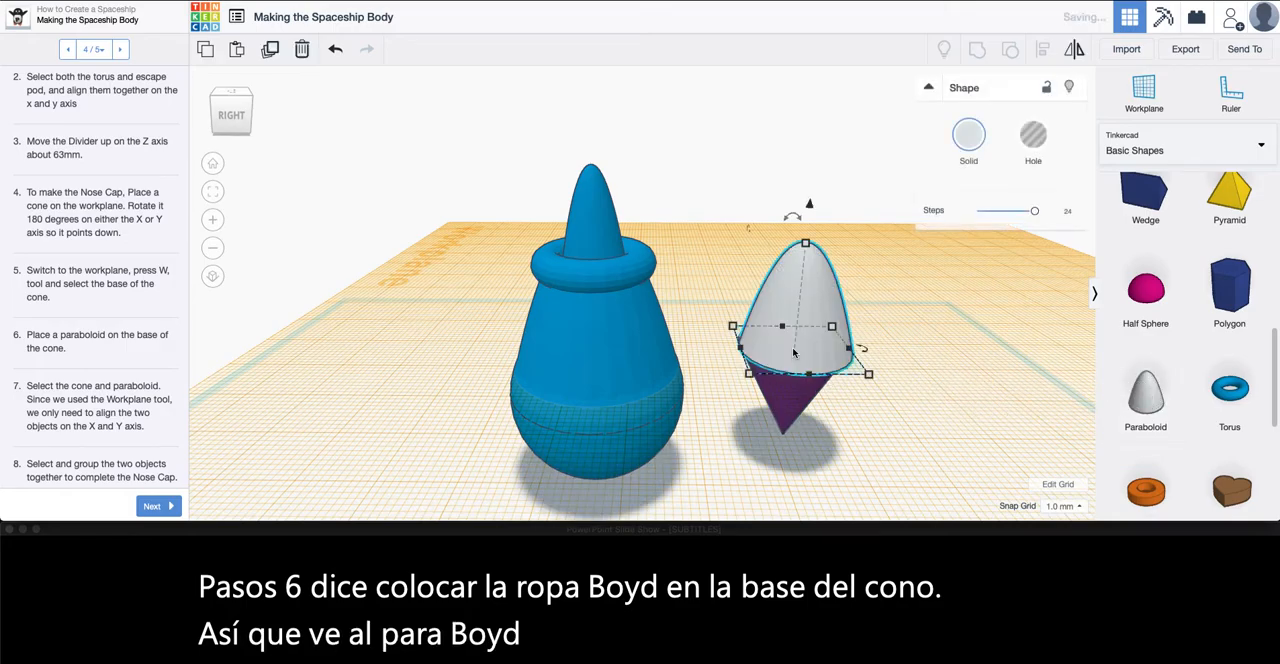
Align the cone and paraboloid to their centers on the x and y axes, and group them into one nose cap
scroll(142, 400, down, 1)
scroll(142, 401, down, 1)
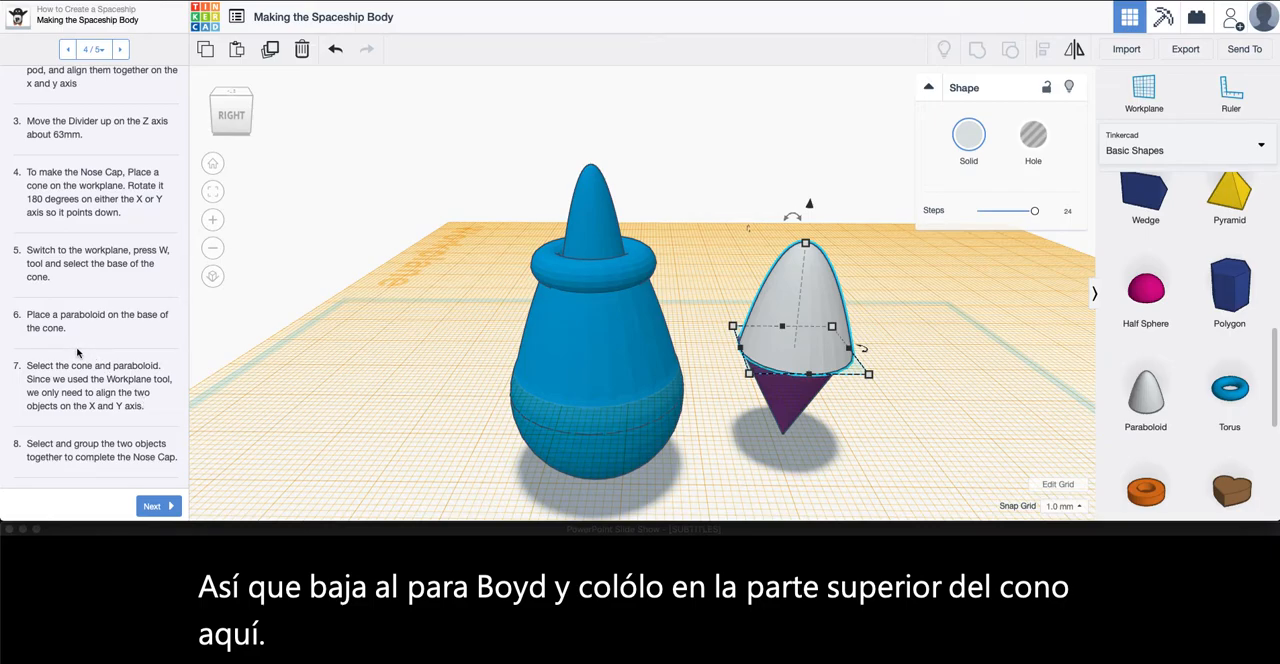
scroll(77, 353, down, 2)
scroll(77, 353, down, 1)
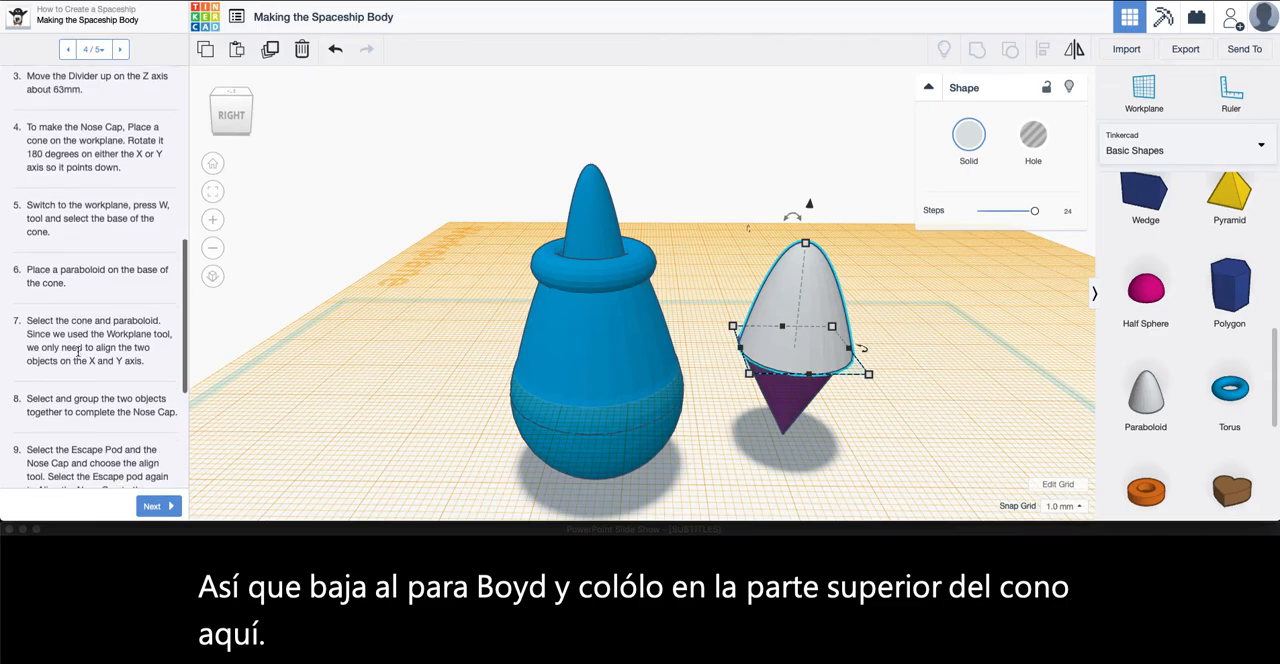
drag(883, 255, 740, 472)
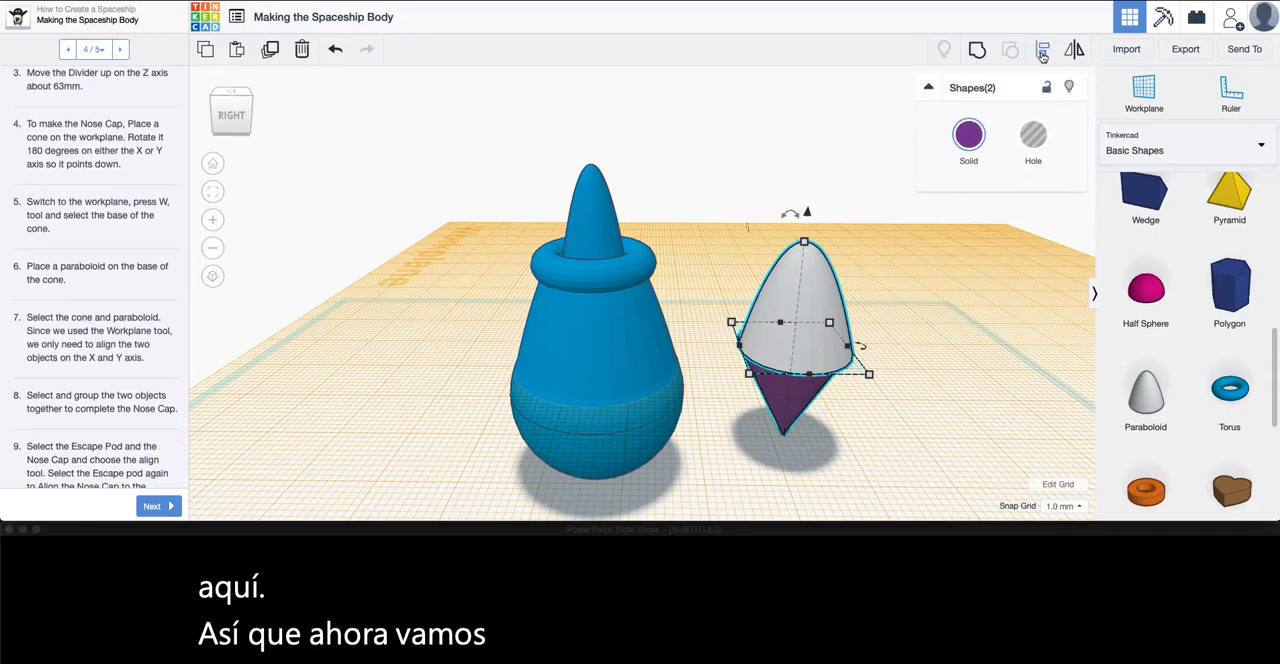
click(1042, 53)
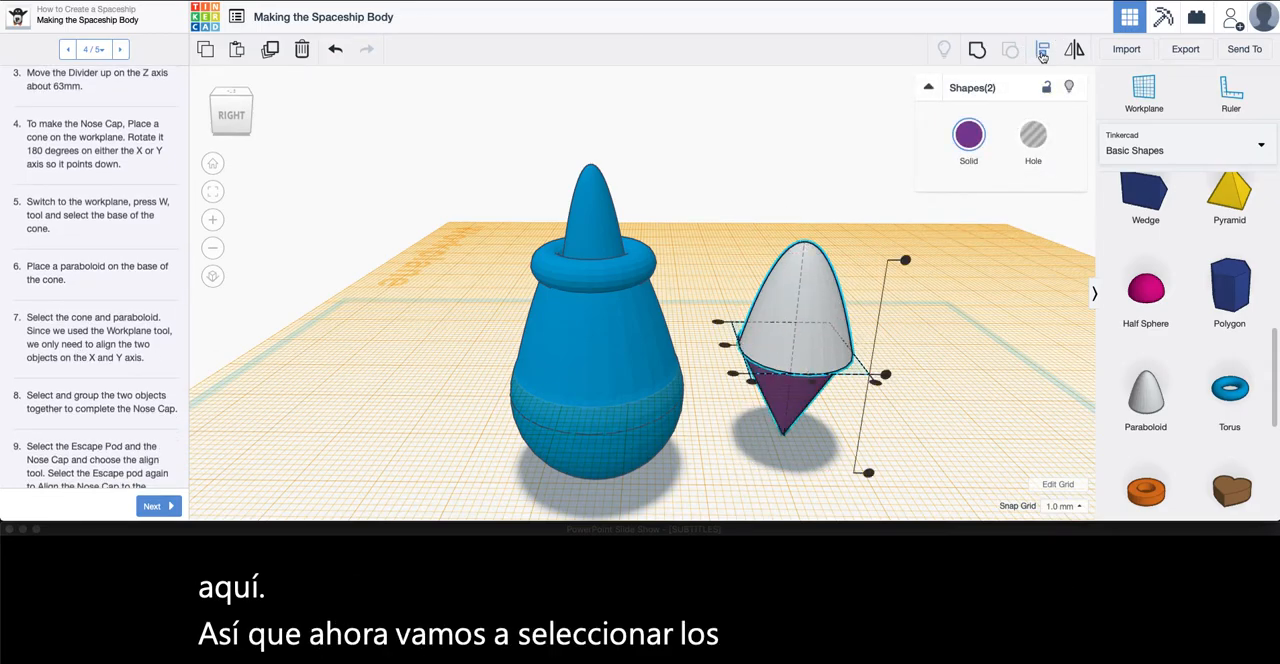
click(727, 347)
click(815, 382)
mouse_move(906, 409)
right_down()
mouse_move(809, 372)
mouse_move(706, 360)
mouse_move(729, 389)
mouse_move(797, 408)
mouse_move(889, 398)
right_up()
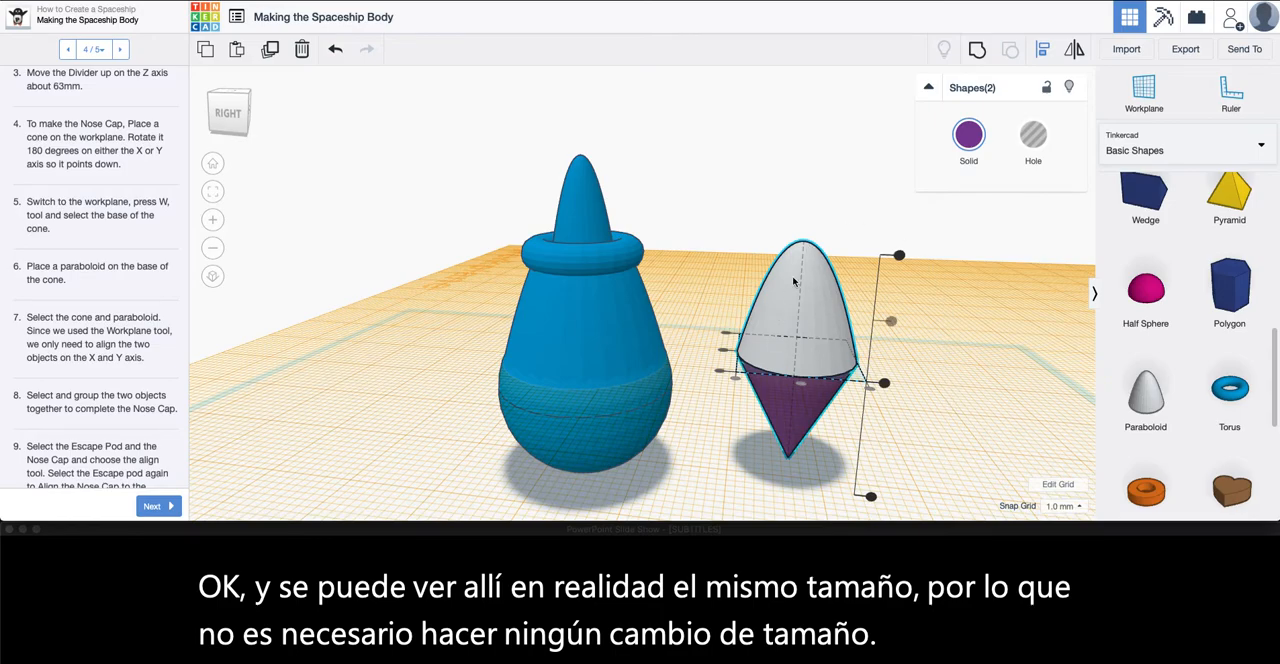
click(977, 49)
click(920, 414)
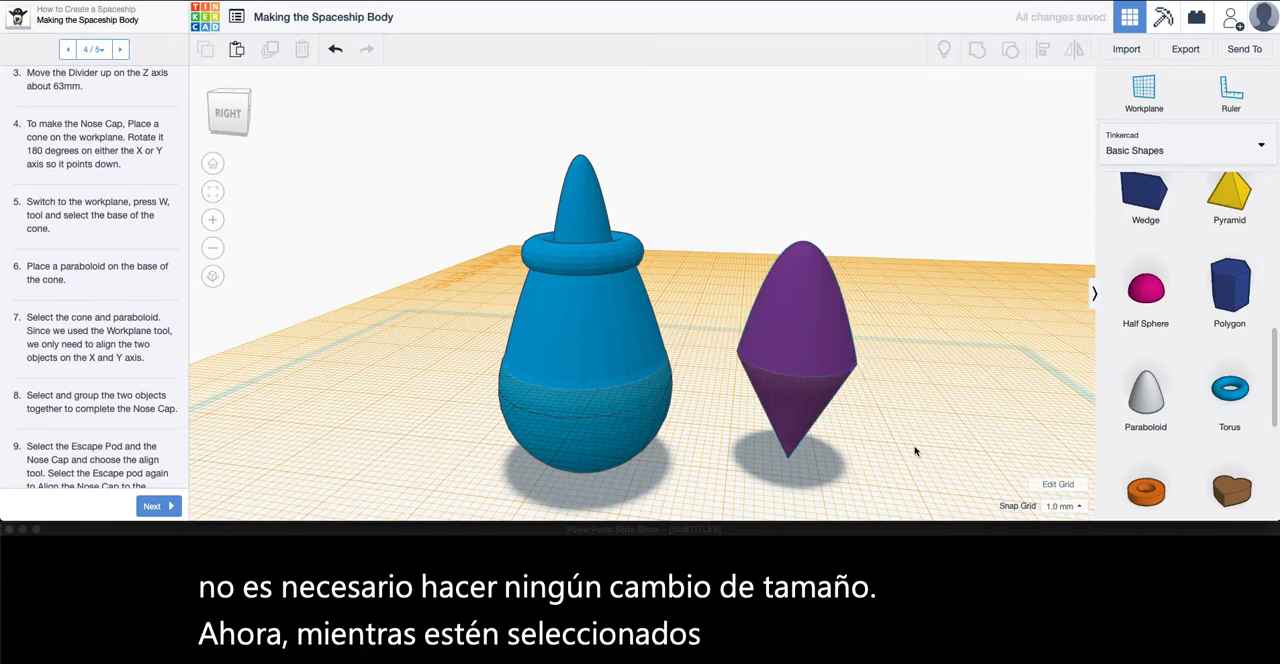
Read the lesson steps on fitting the nose cap, and scale the nose cap down proportionally to about 11 mm wide
scroll(72, 390, down, 3)
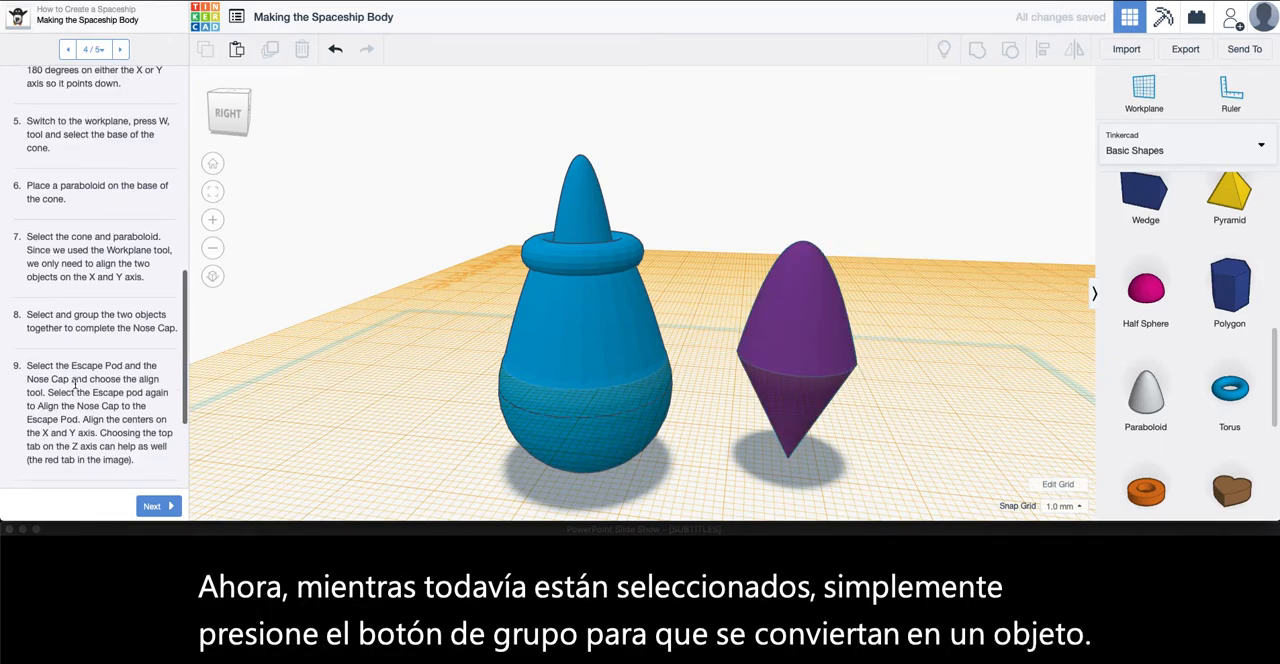
scroll(77, 386, down, 2)
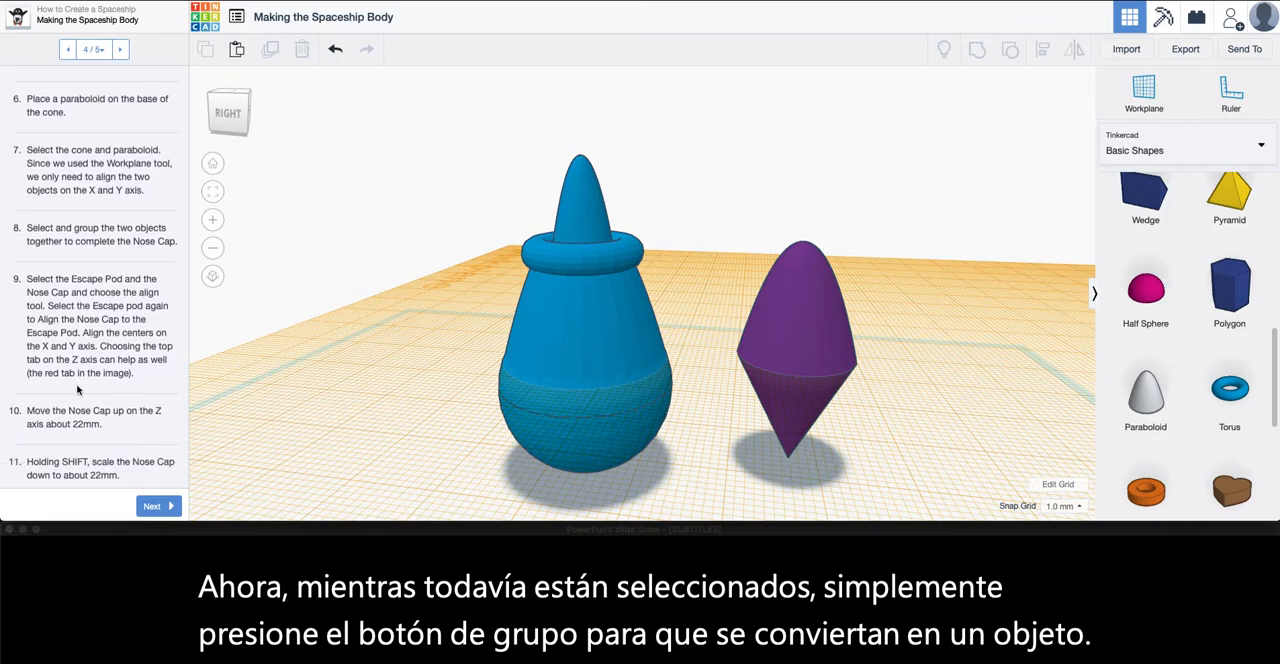
scroll(89, 390, down, 1)
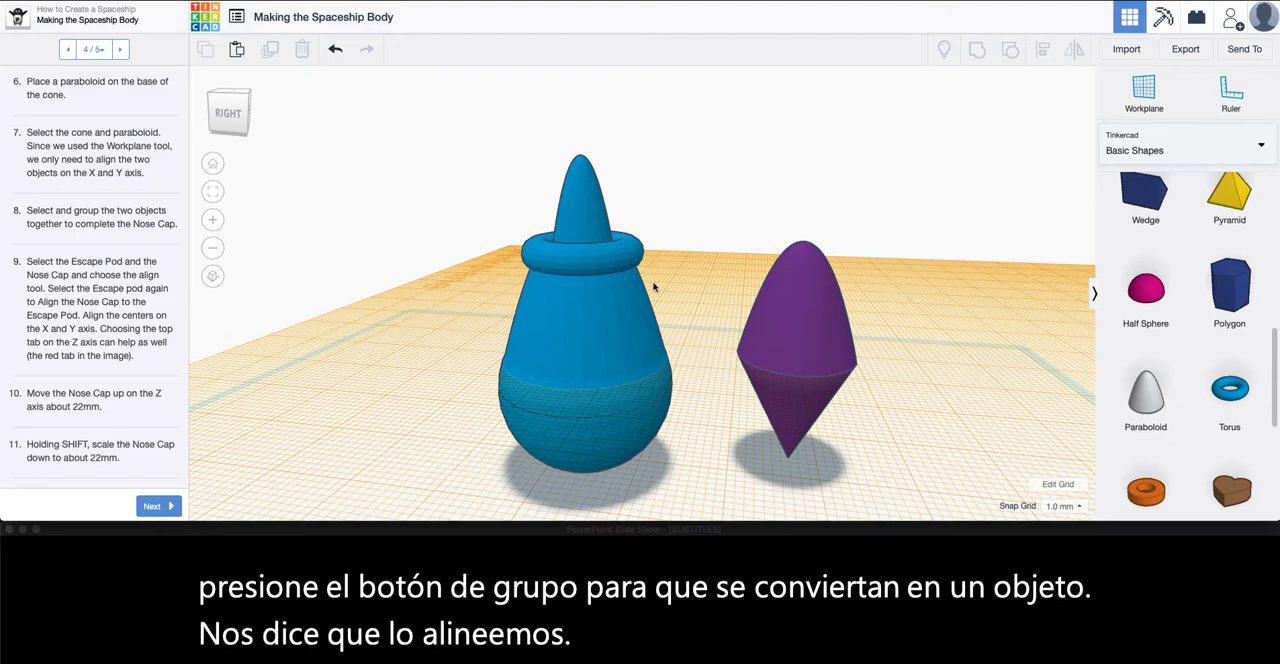
scroll(47, 424, down, 1)
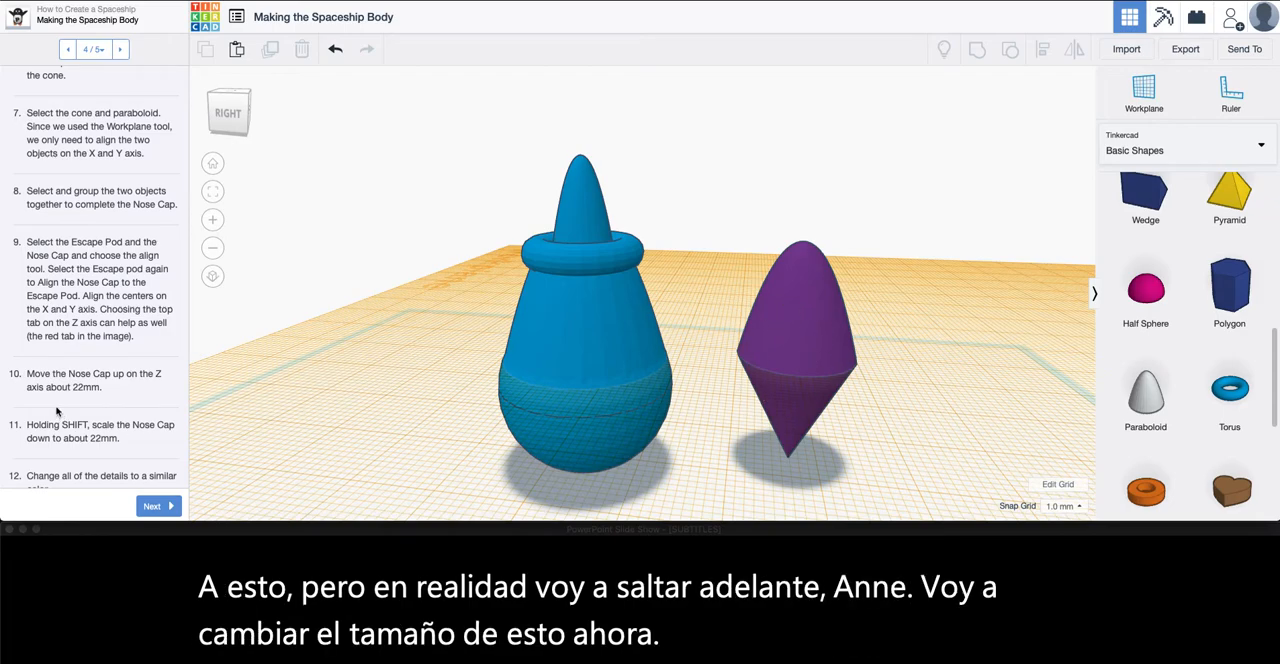
scroll(57, 411, down, 1)
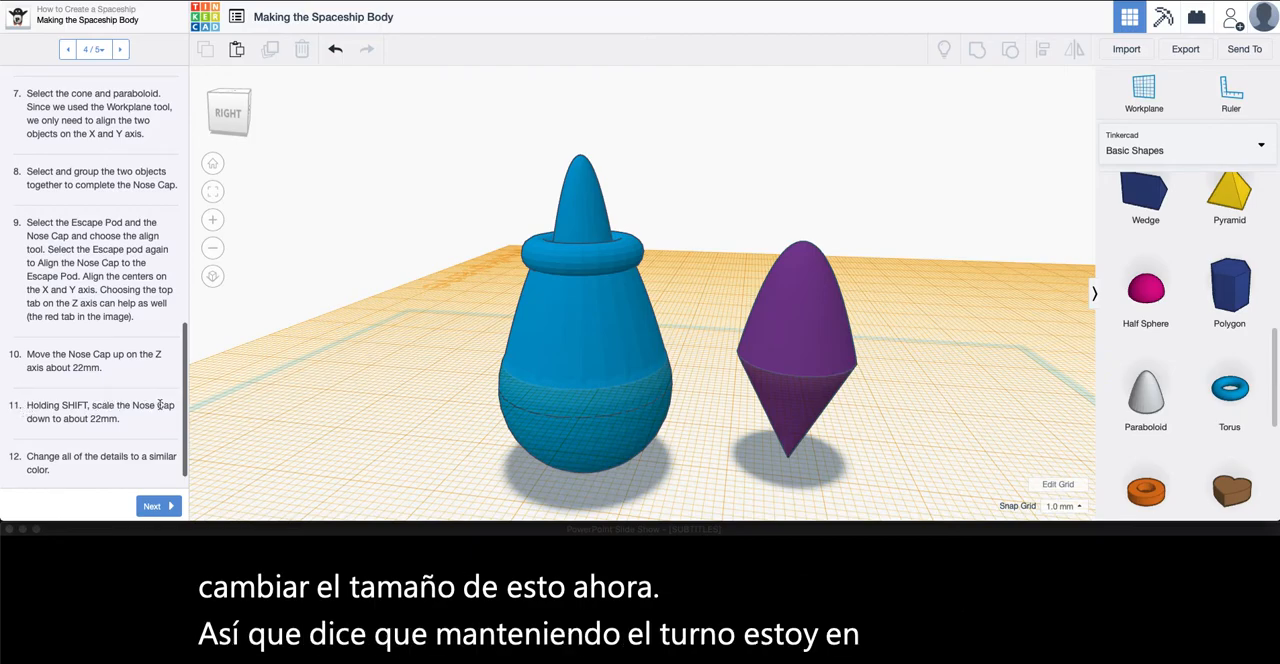
click(802, 360)
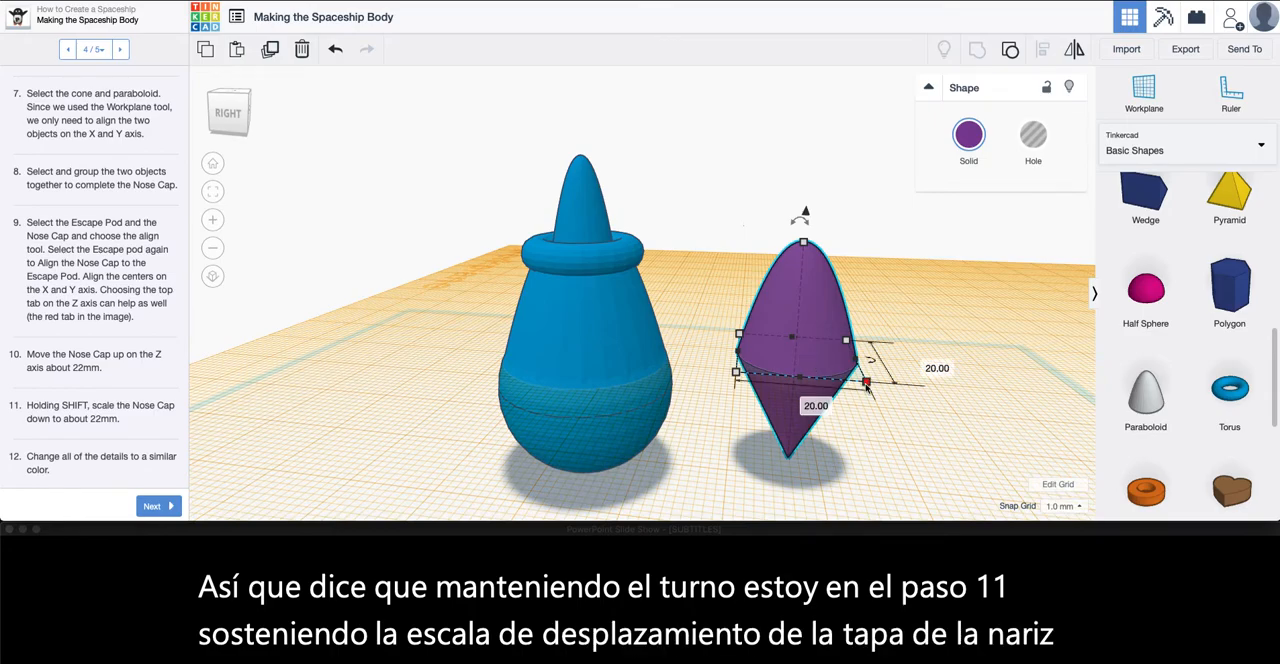
shift+drag(866, 382, 846, 375)
shift+drag(828, 369, 800, 354)
Check the lesson's reference picture, and move the nose cap over and up onto the tip of the escape pod
scroll(46, 421, up, 10)
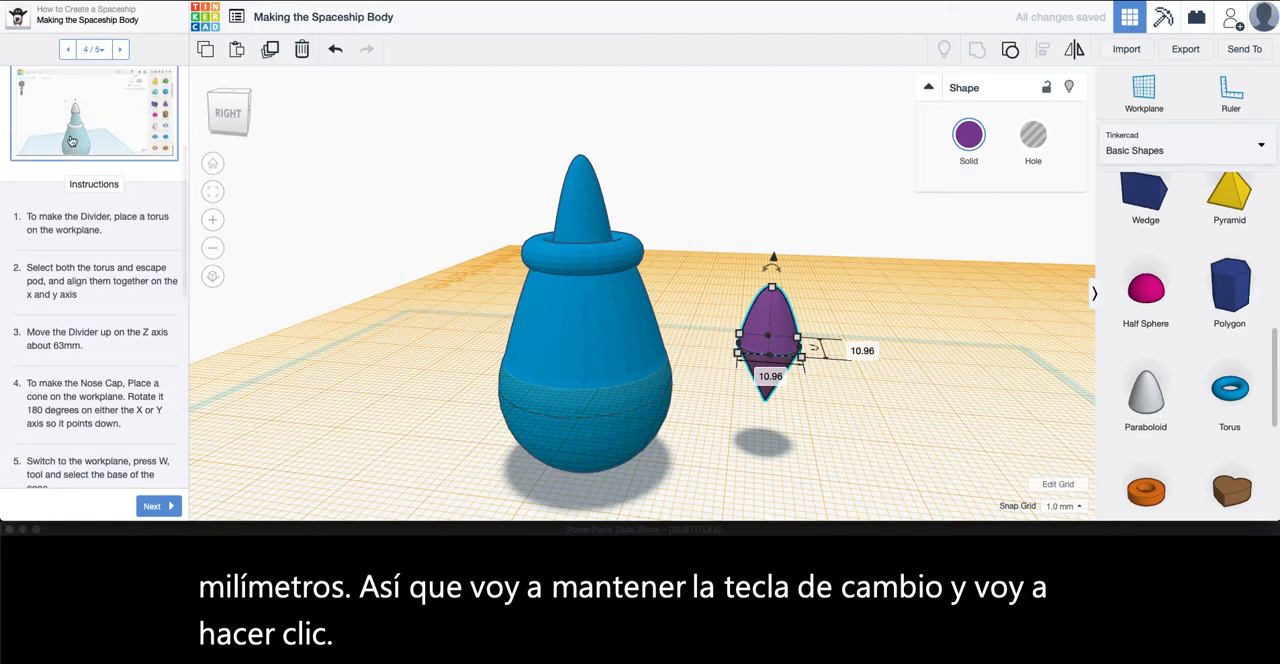
click(71, 140)
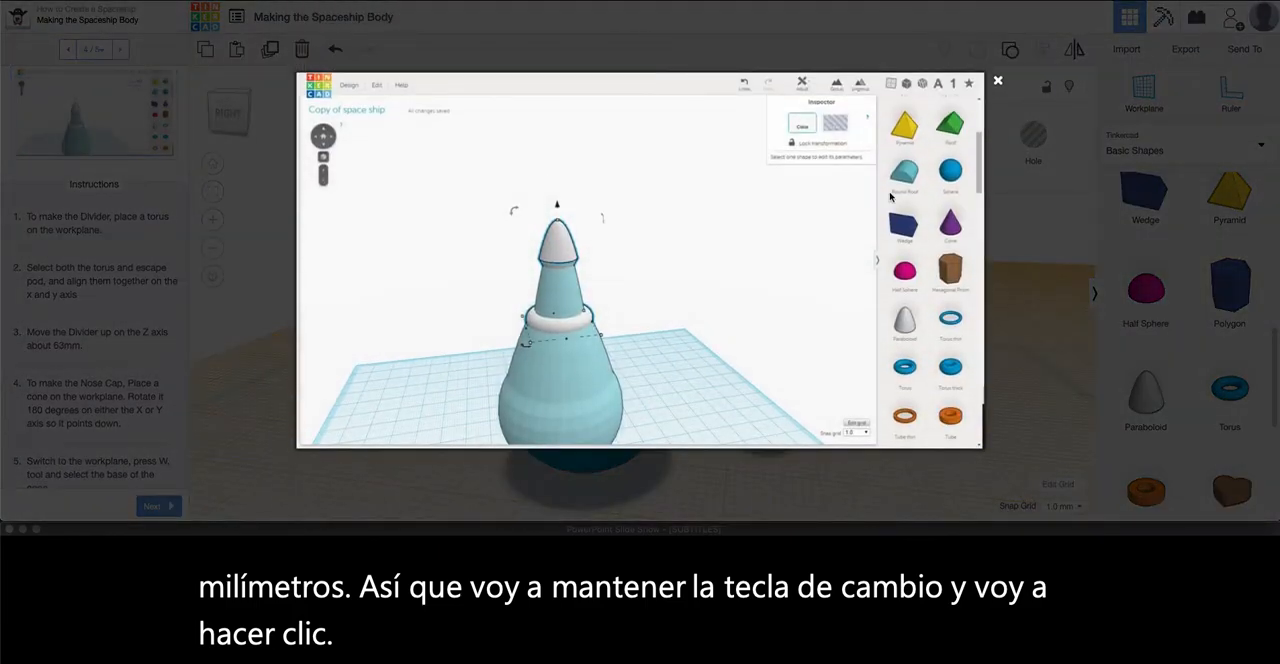
click(997, 83)
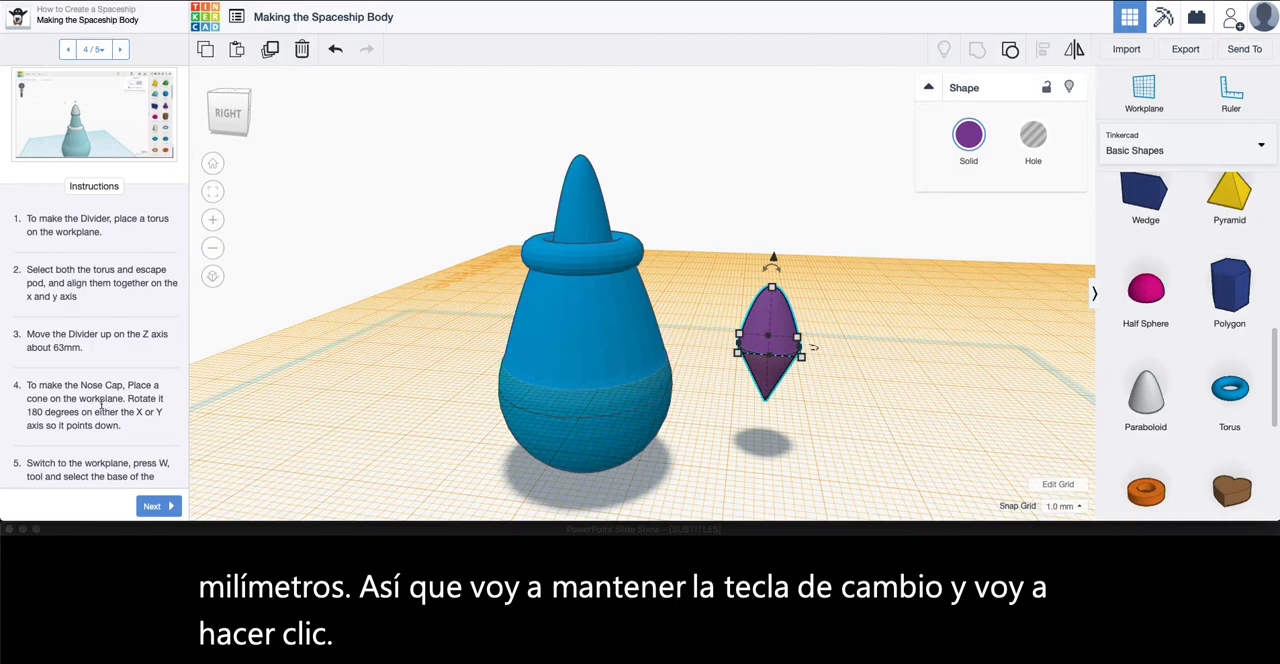
scroll(100, 407, down, 10)
scroll(100, 407, up, 3)
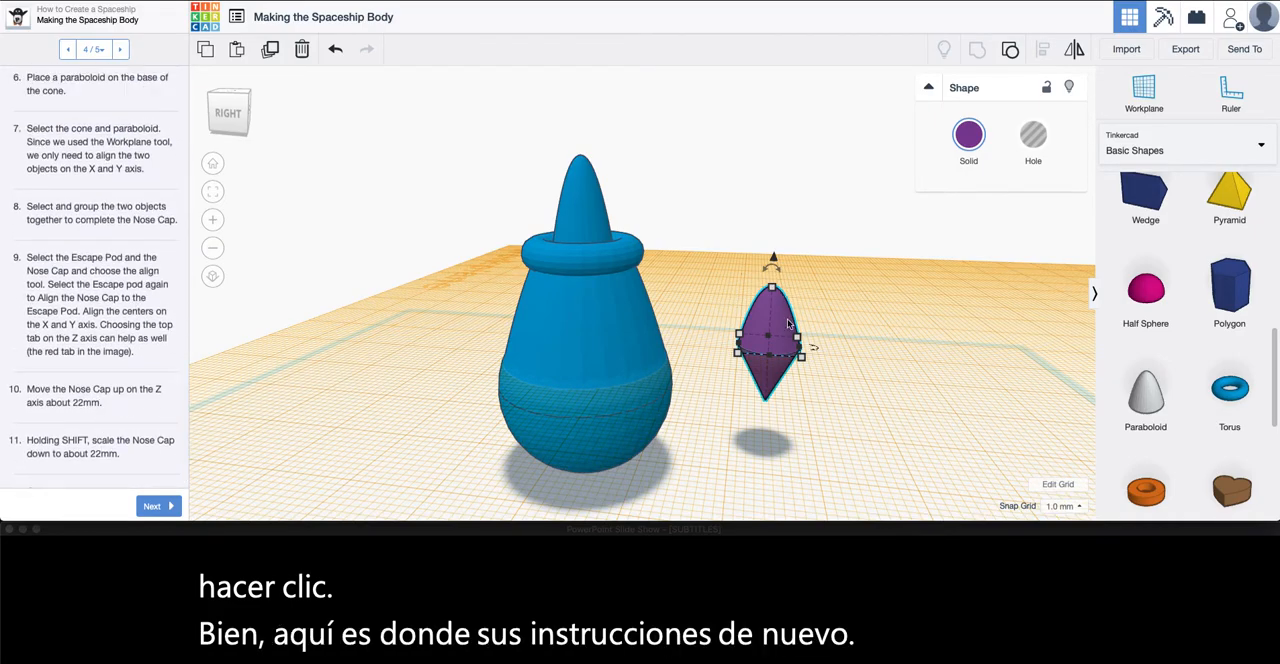
drag(776, 259, 738, 326)
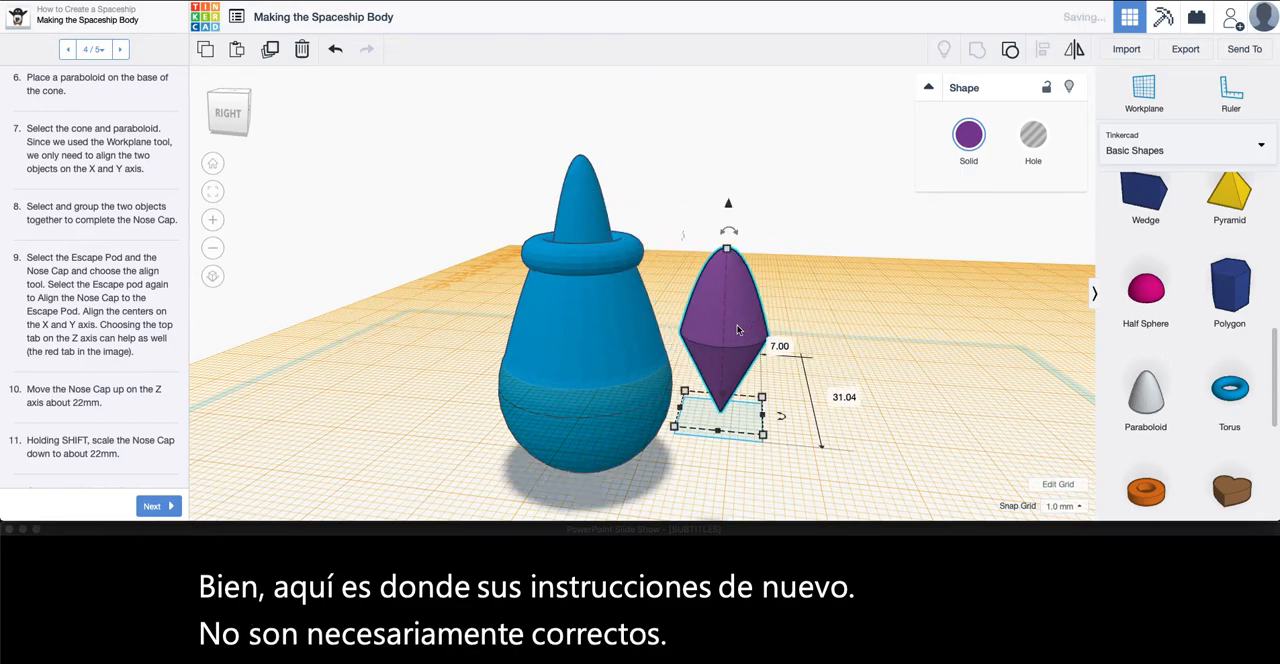
drag(729, 204, 594, 186)
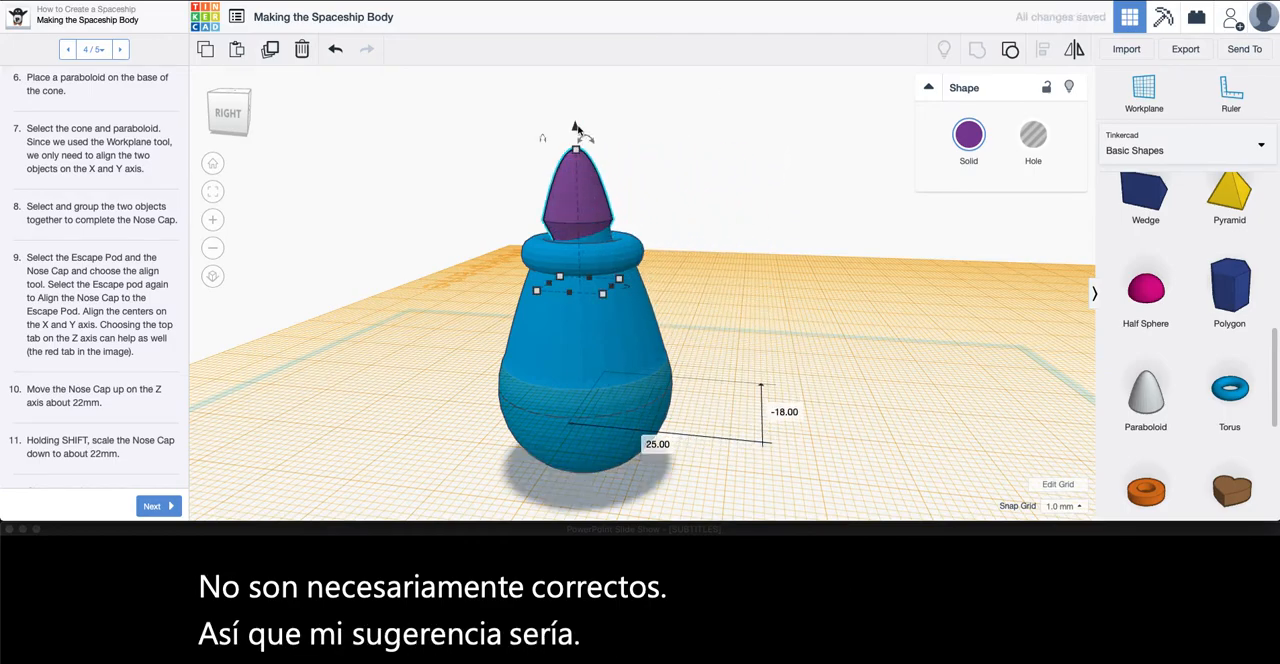
drag(575, 128, 543, 84)
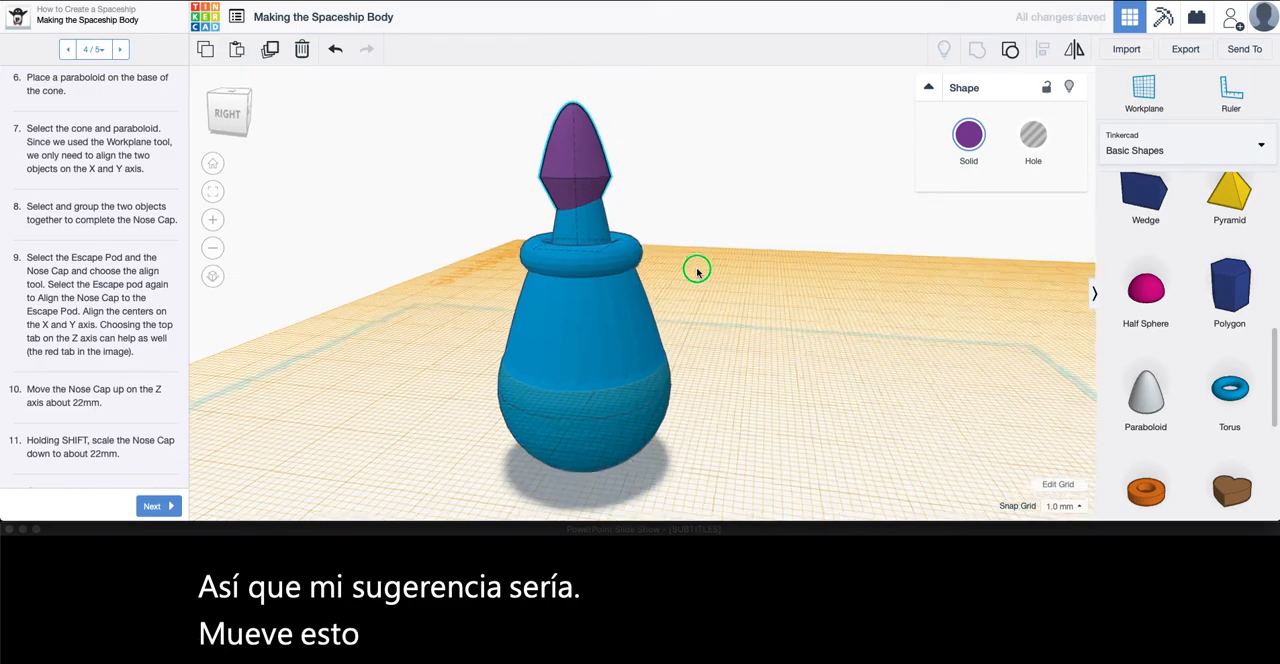
right_drag(697, 272, 681, 285)
middle_drag(646, 243, 630, 320)
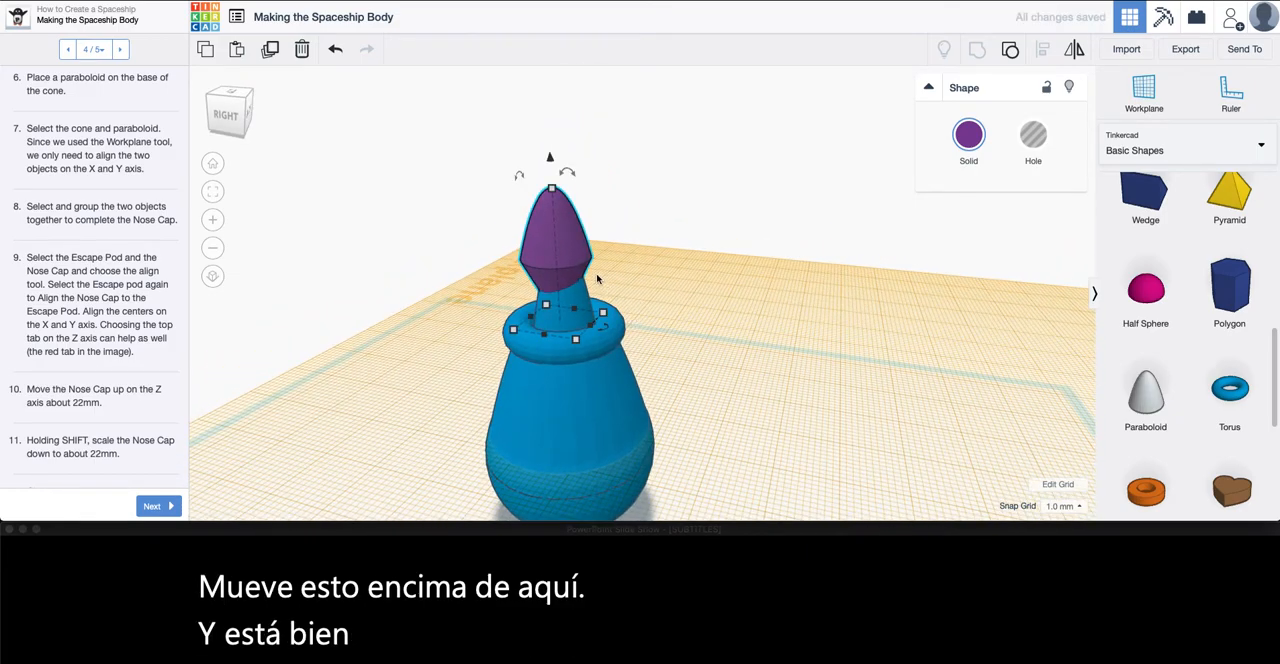
Compare the ship with the lesson's reference picture, and scale the nose cap down proportionally to 9 mm wide and 9 mm deep
scroll(89, 202, up, 5)
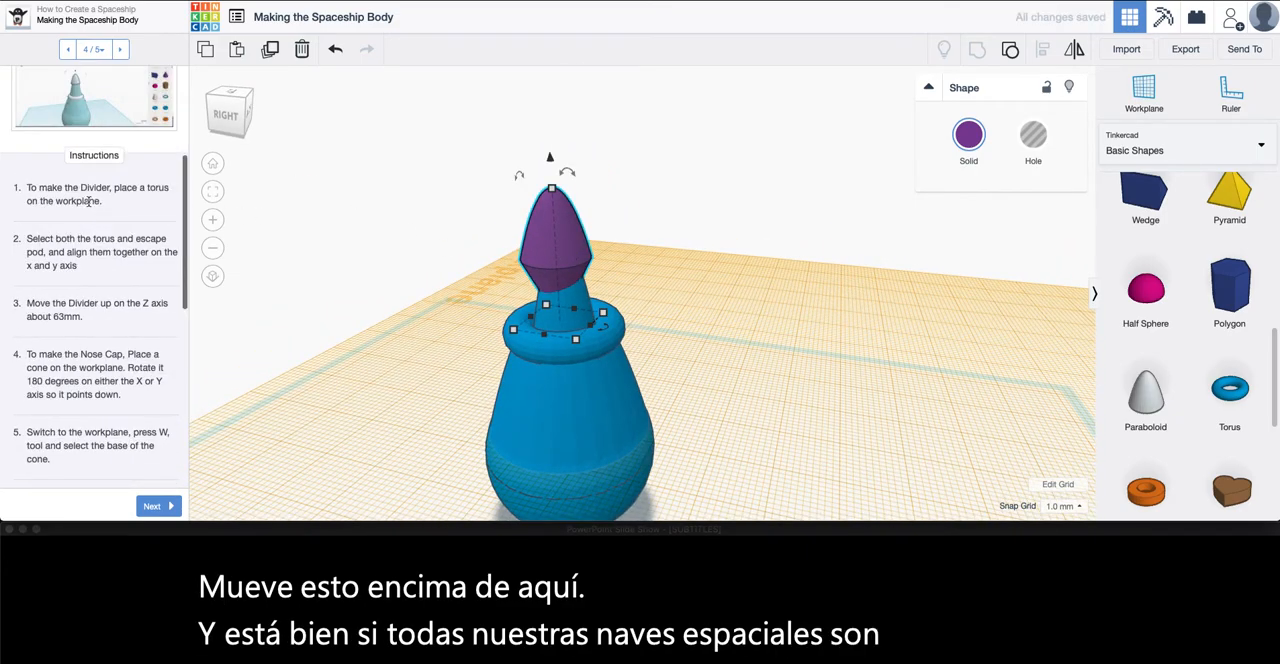
click(70, 108)
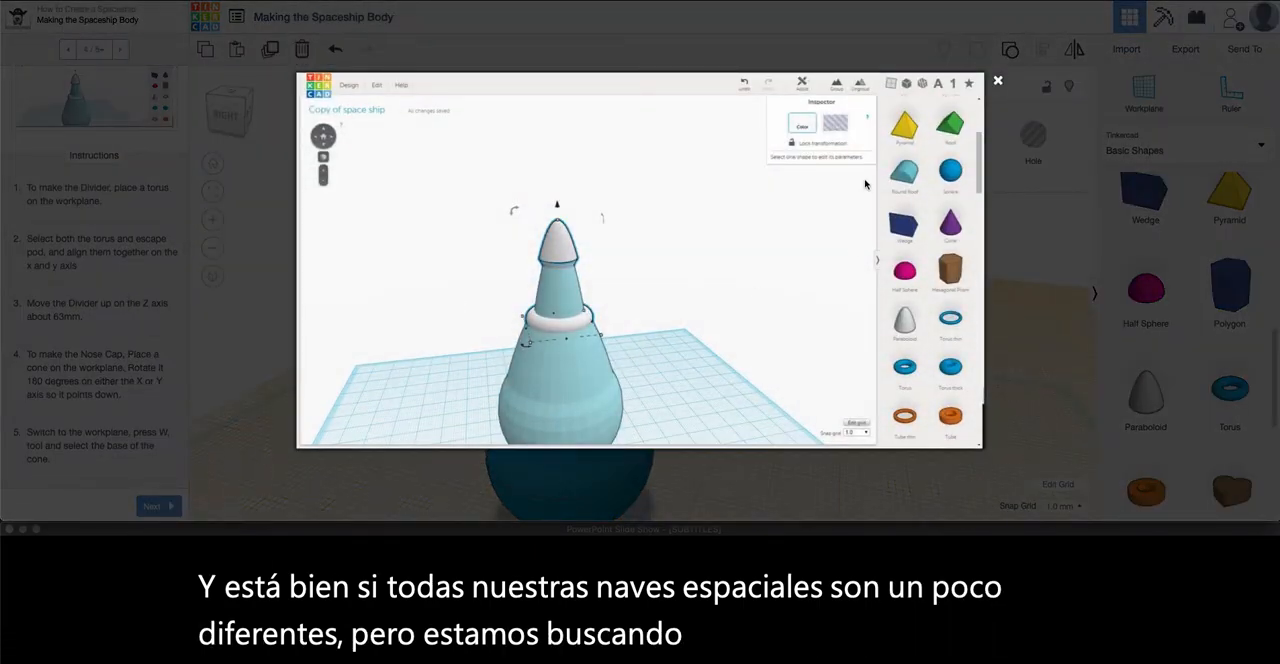
click(998, 83)
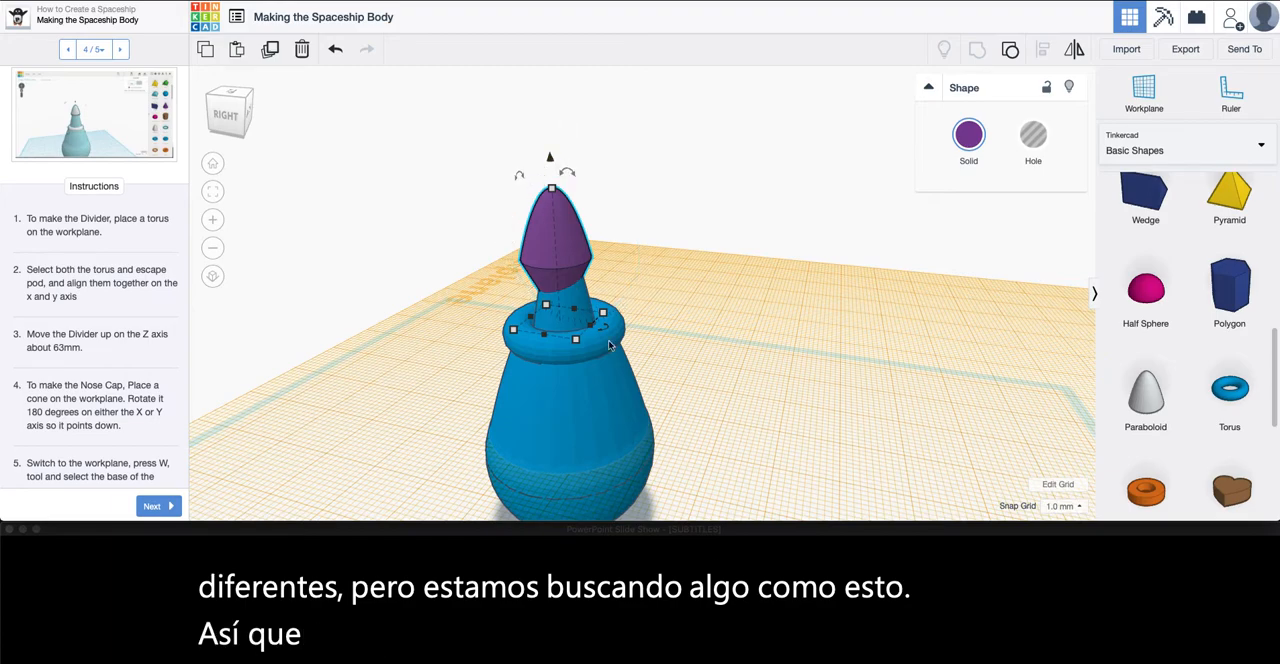
drag(577, 342, 580, 336)
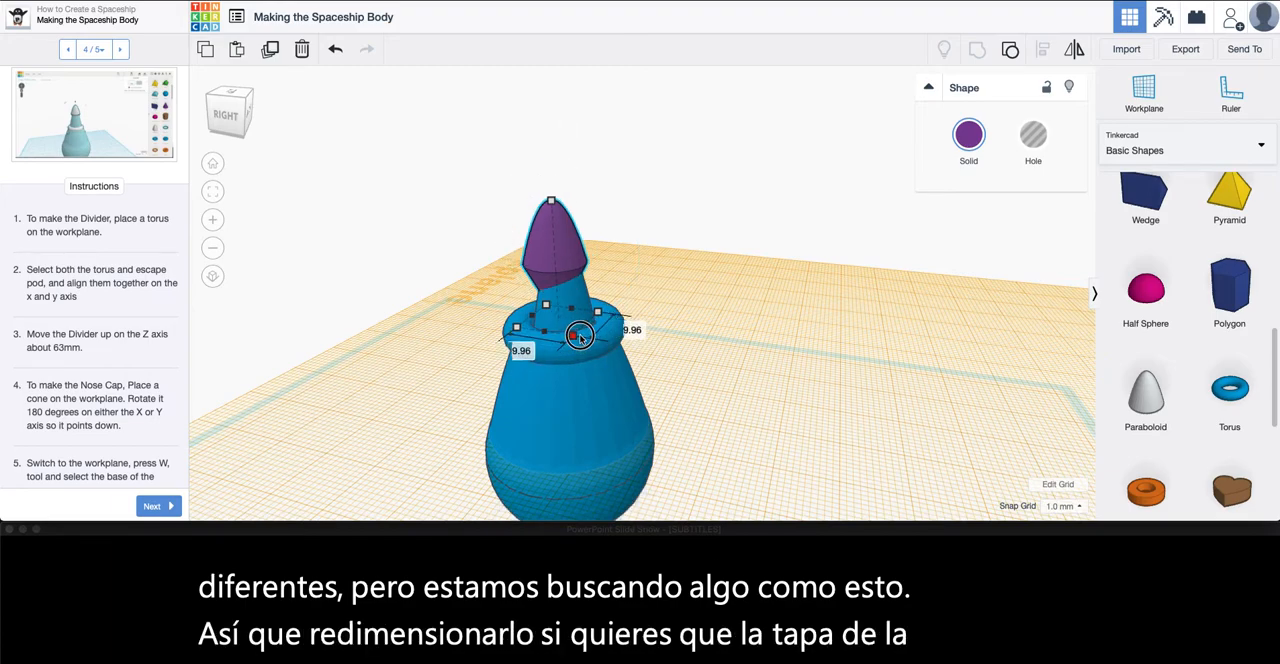
click(521, 351)
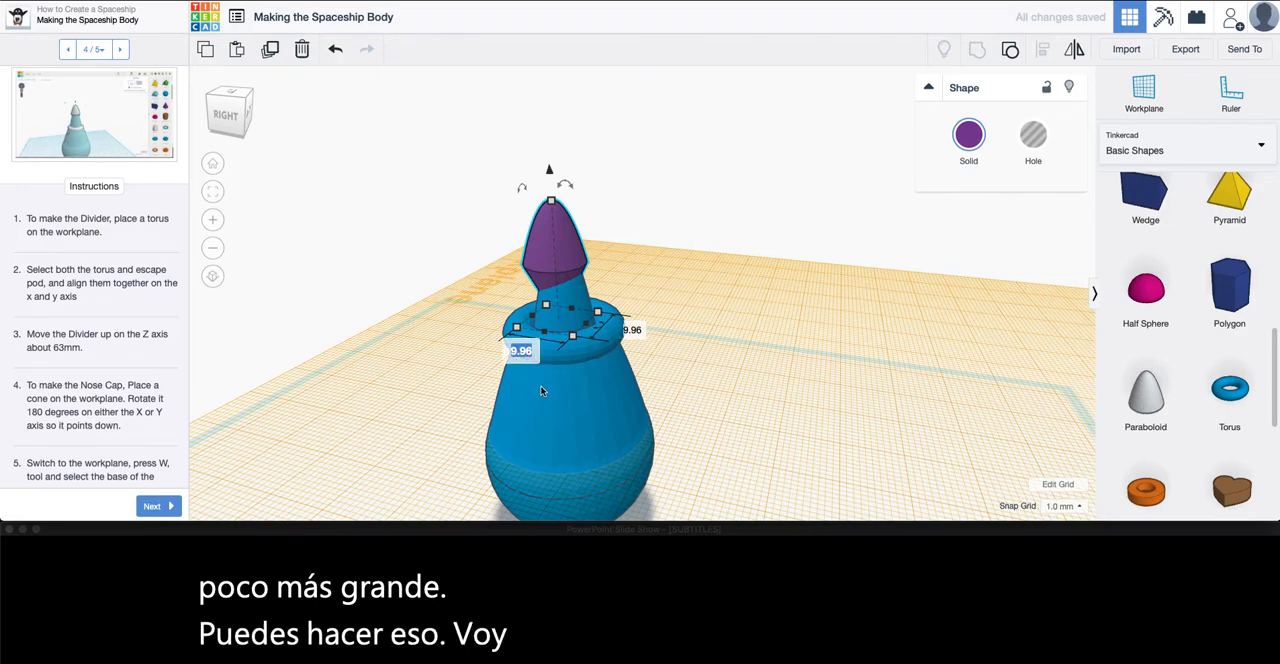
text(9)
click(628, 330)
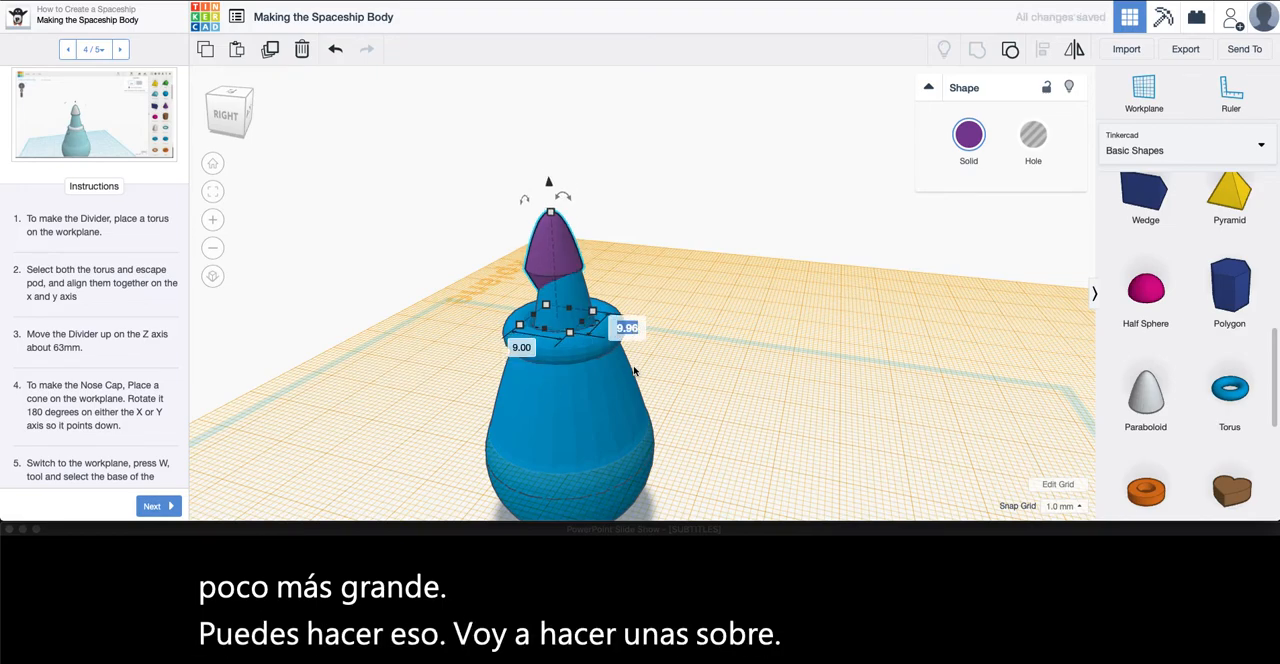
text(9)
key(Return)
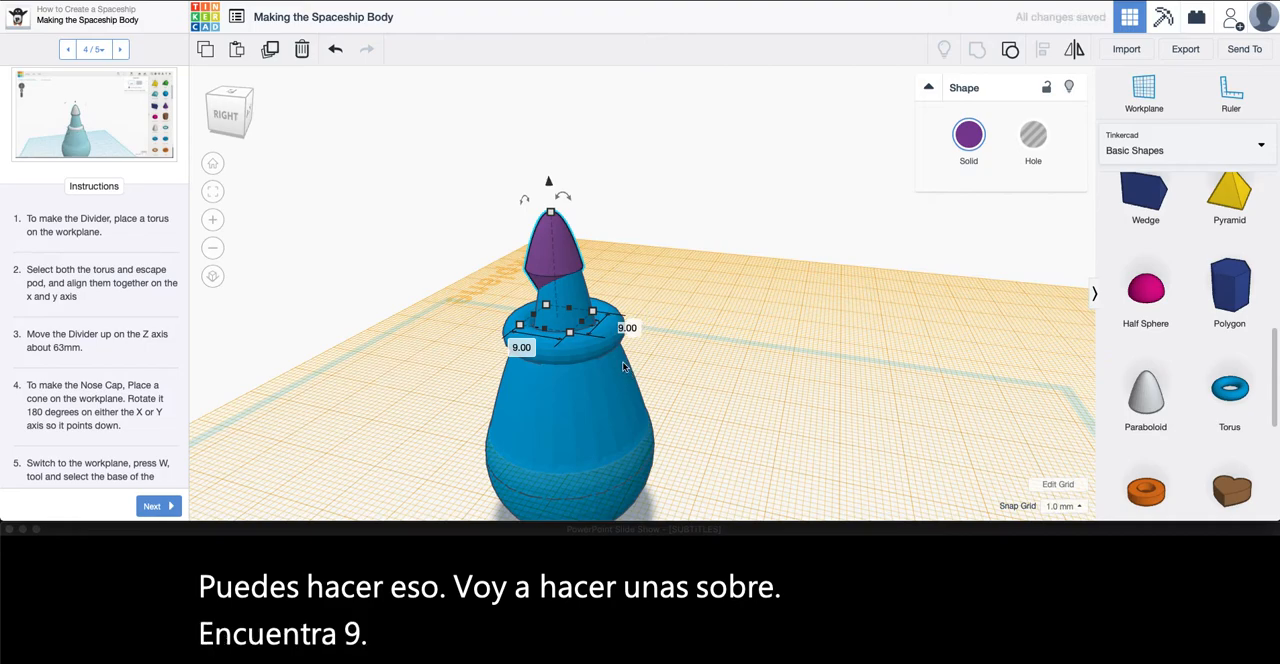
Align the nose cap, torus divider and ship body to their centers on the x and y axes, and deselect them
drag(652, 195, 471, 508)
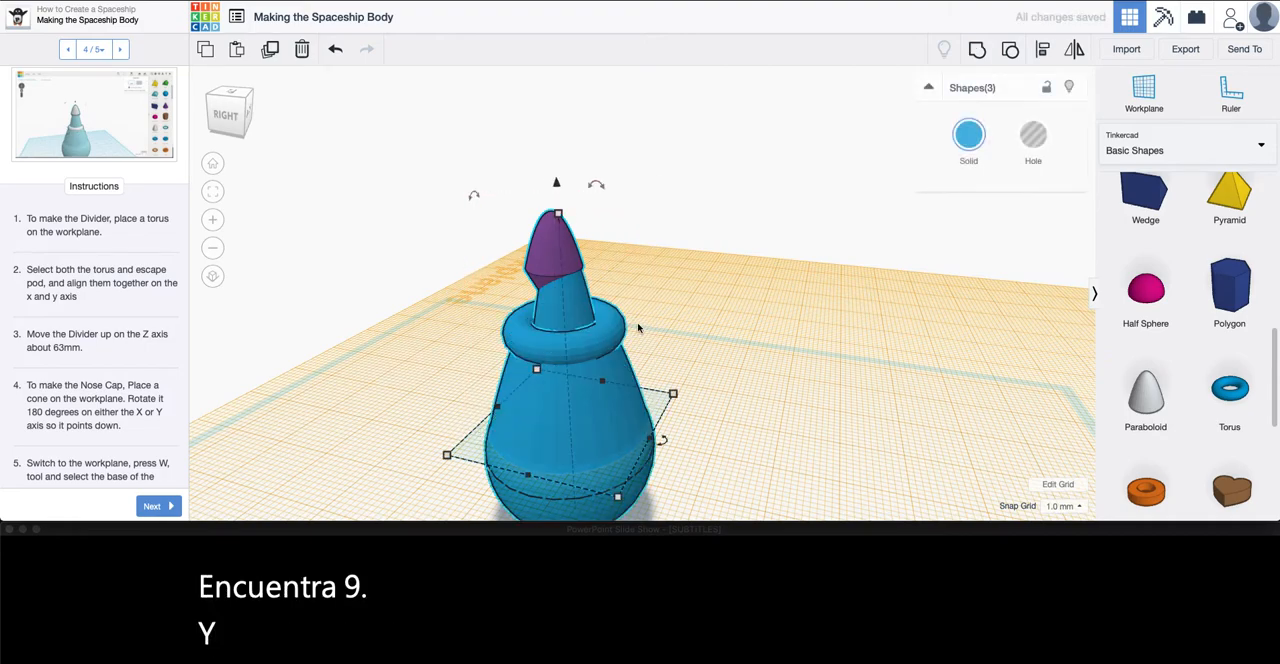
click(1042, 49)
click(487, 407)
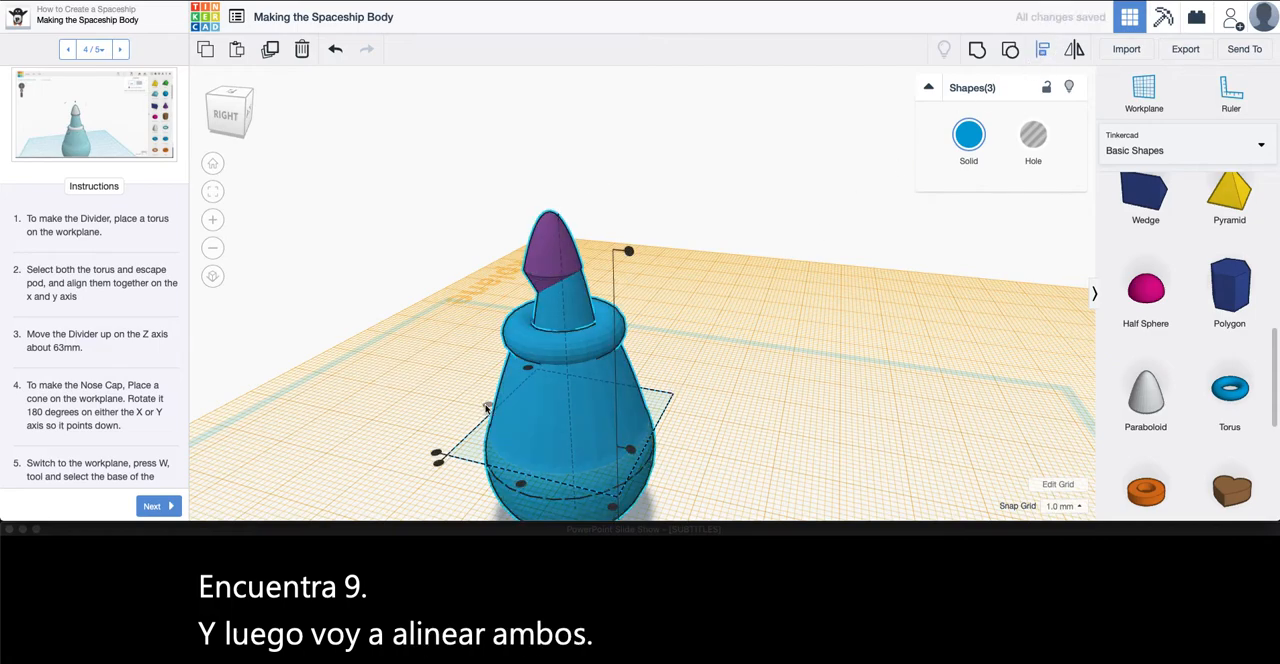
click(521, 488)
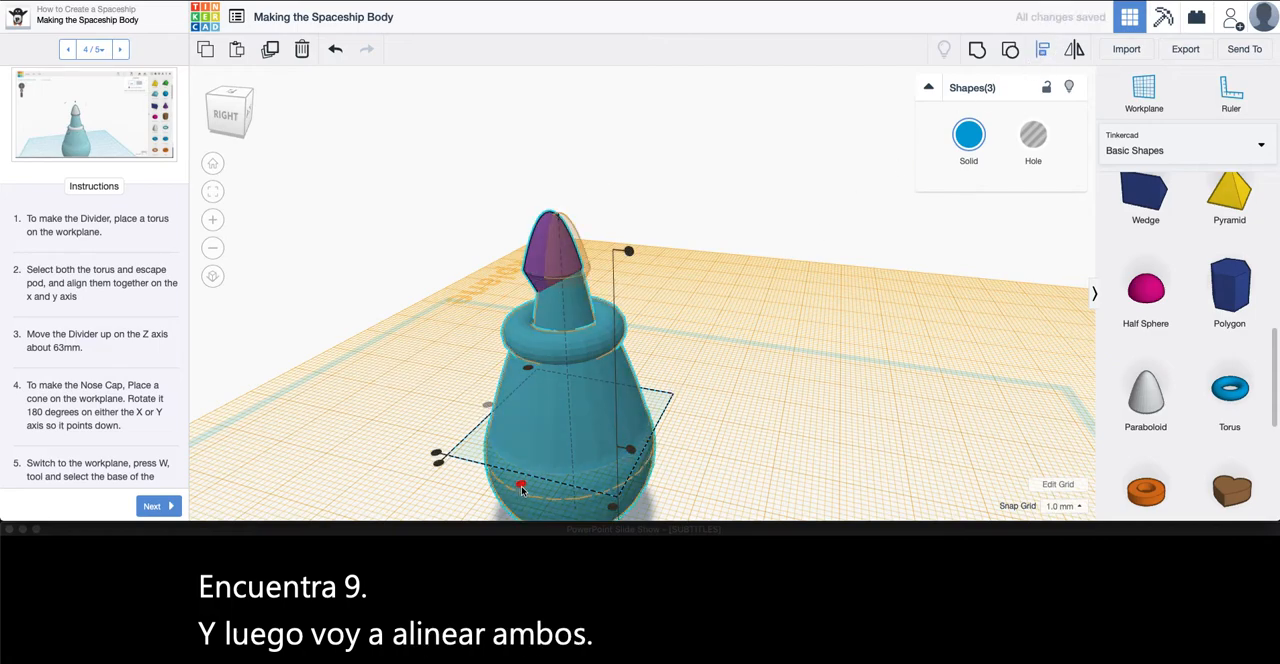
click(758, 397)
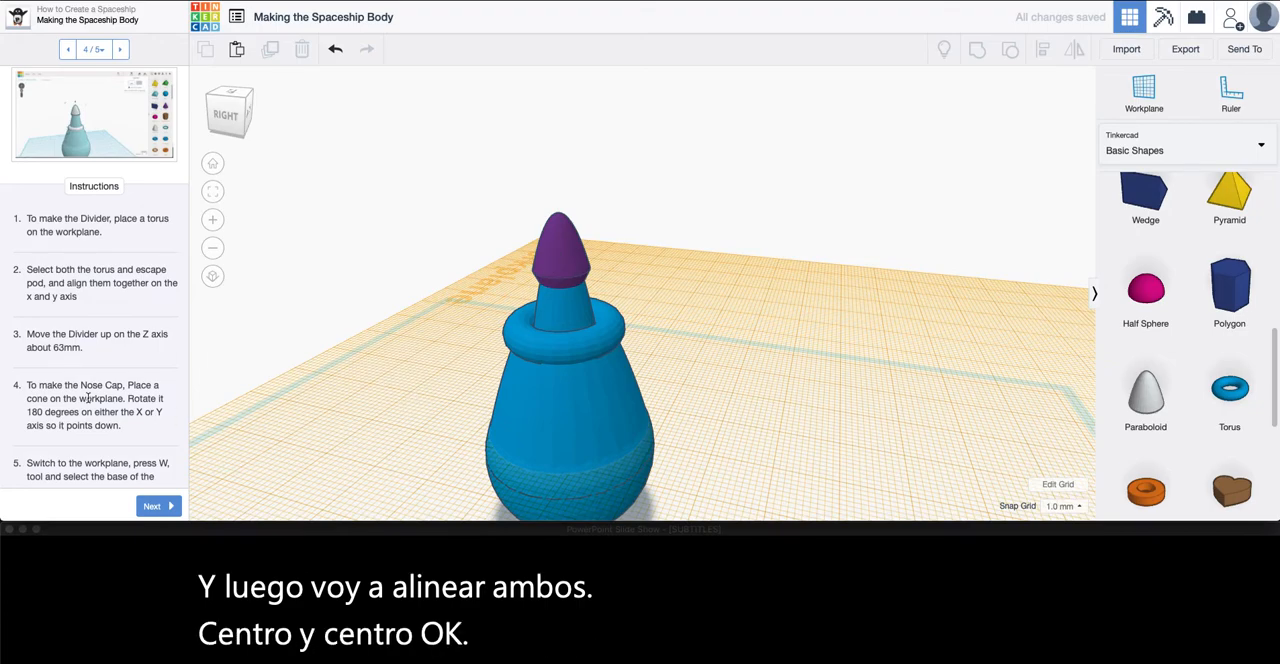
Make the torus divider slimmer with a radius of 6.42 and a tube of 2
scroll(108, 392, down, 5)
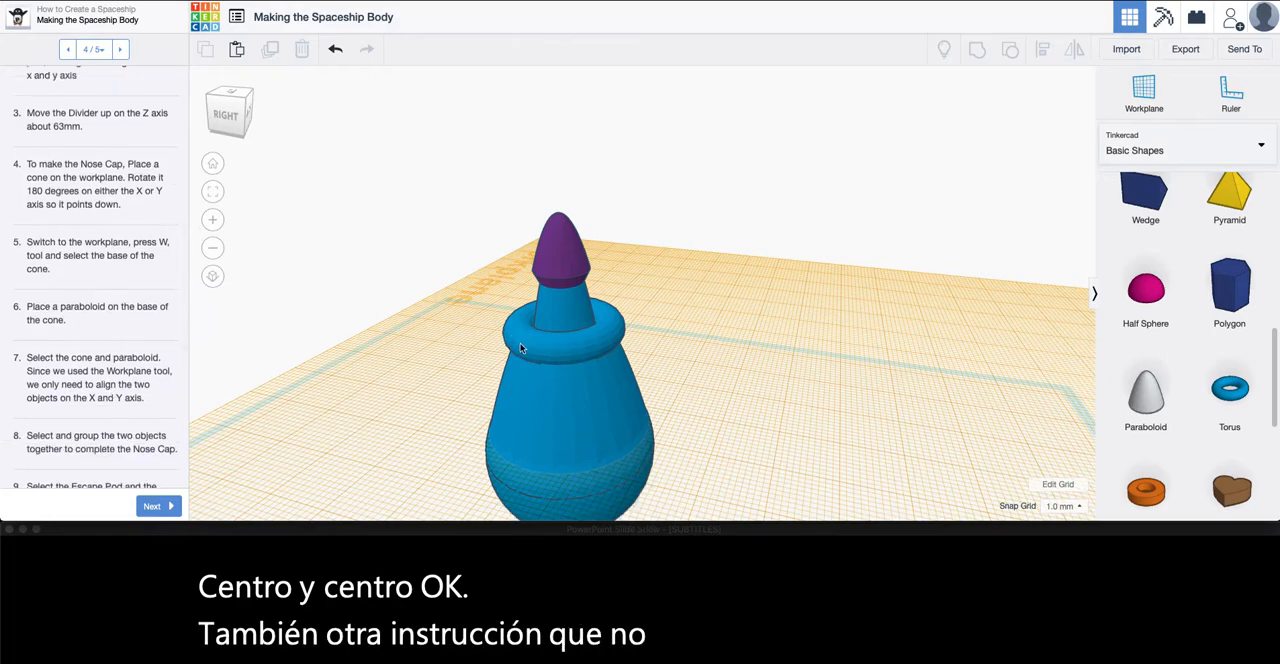
click(578, 333)
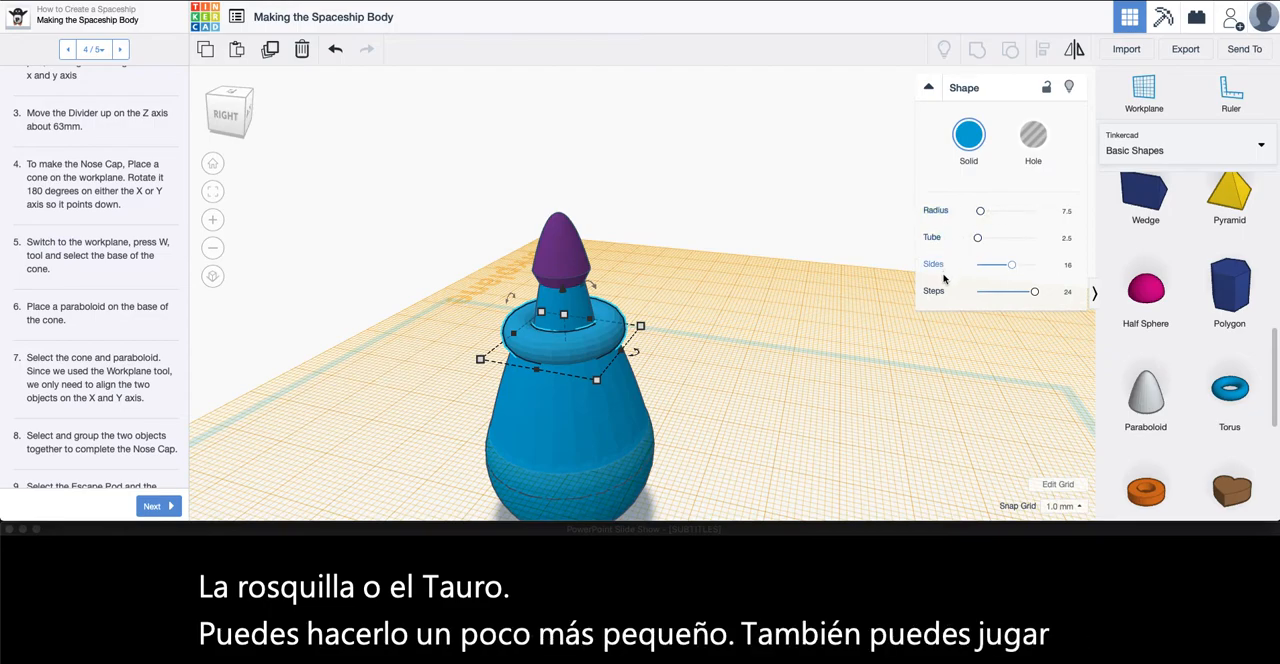
drag(979, 210, 978, 240)
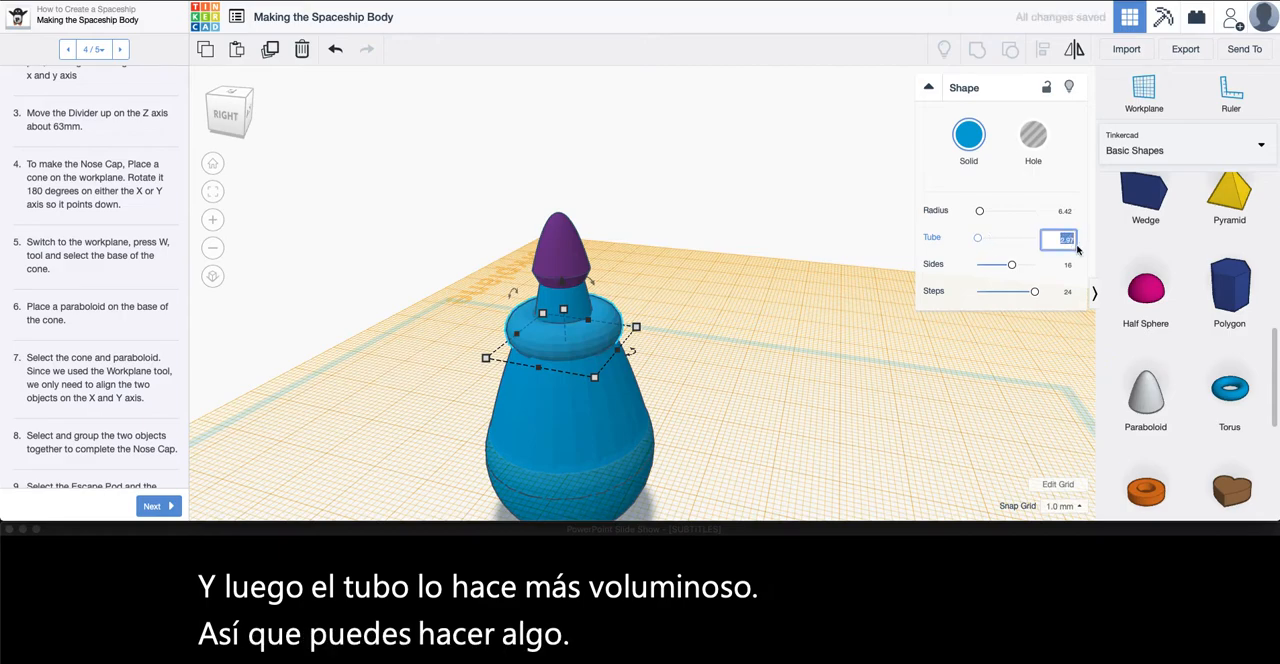
key(Return)
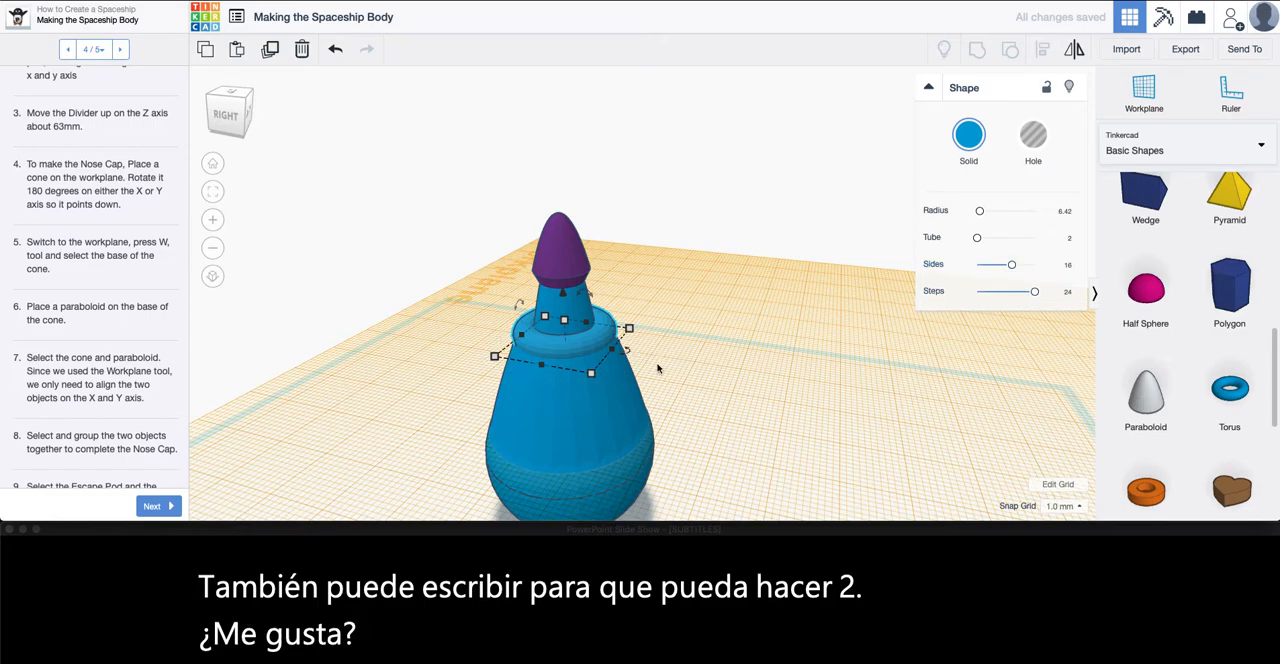
Inspect the ship from the back, and review steps 9 to 12 of the lesson on fitting and coloring the nose cap
scroll(613, 341, down, 3)
scroll(613, 341, up, 2)
scroll(96, 192, up, 5)
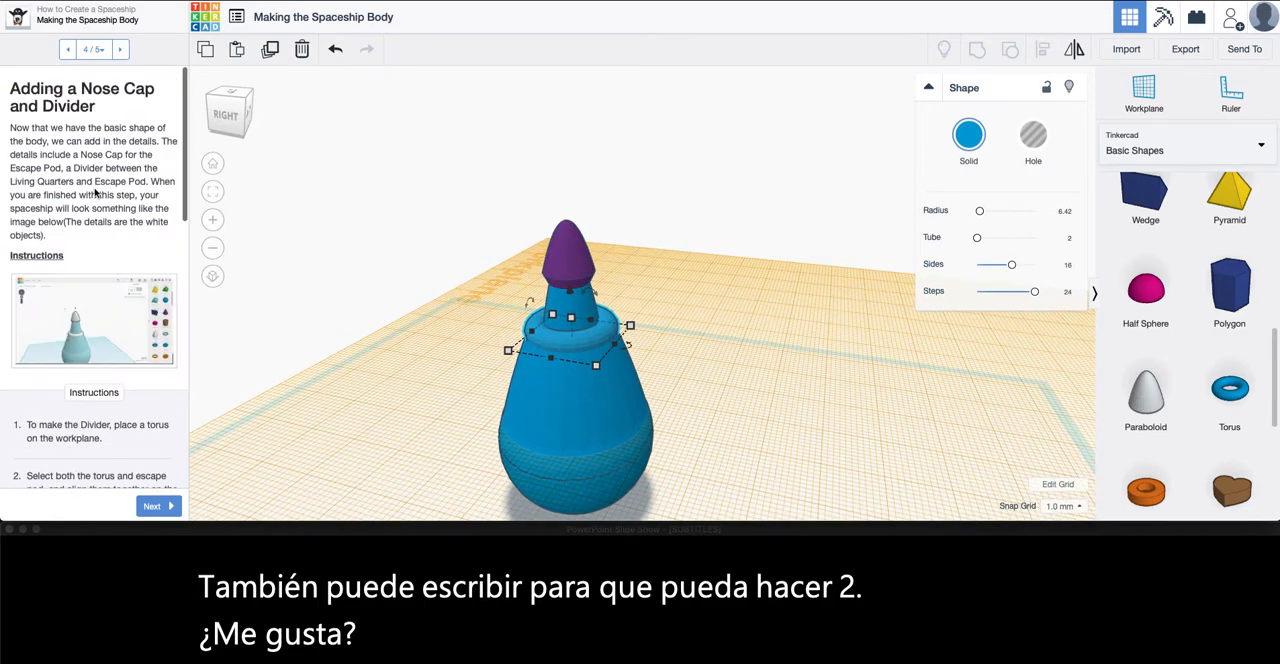
click(749, 385)
right_drag(749, 385, 541, 361)
click(552, 299)
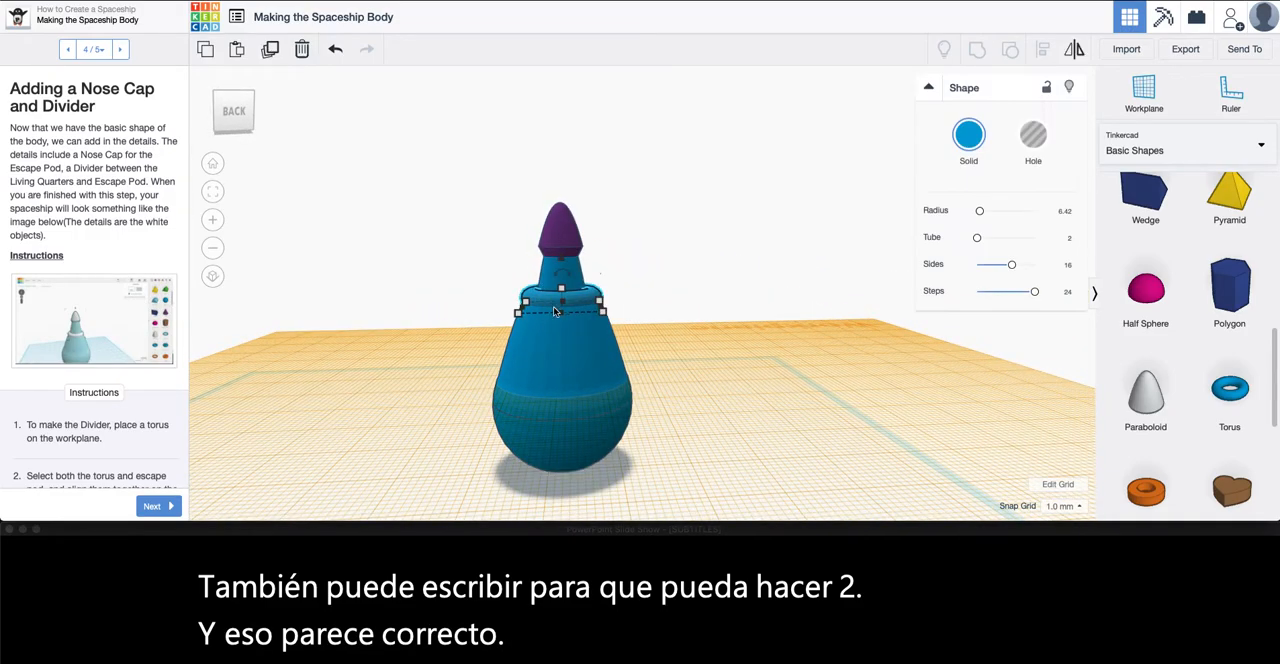
scroll(92, 360, down, 10)
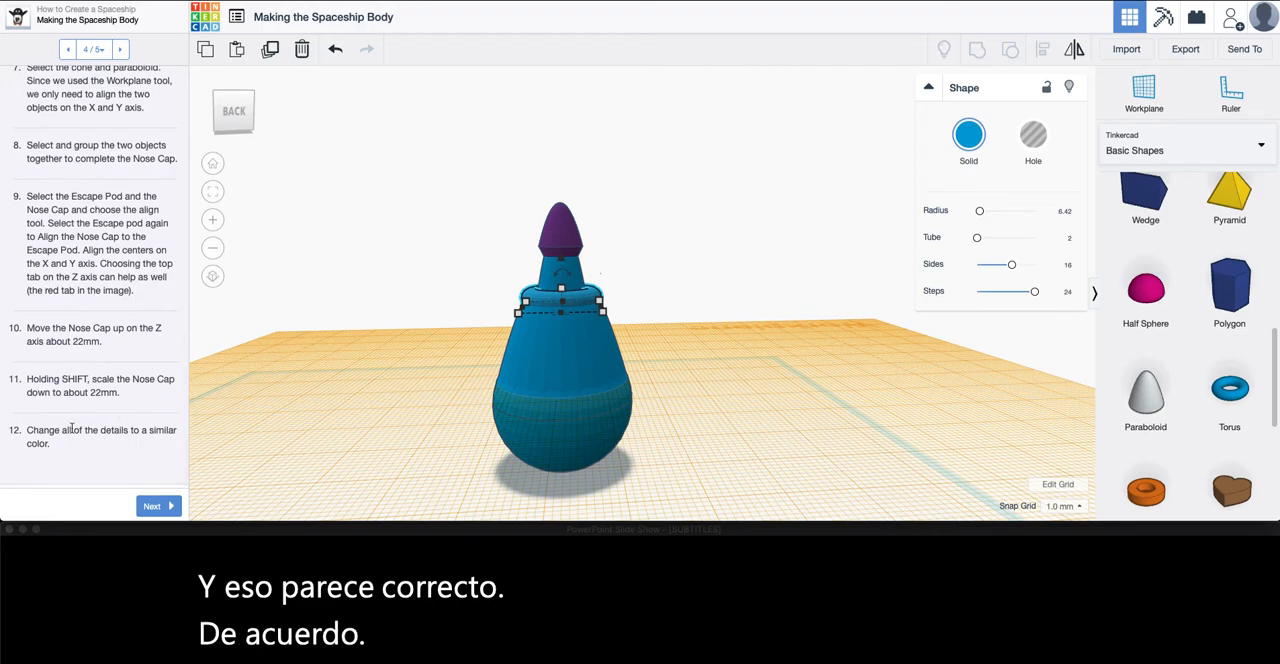
scroll(32, 179, up, 1)
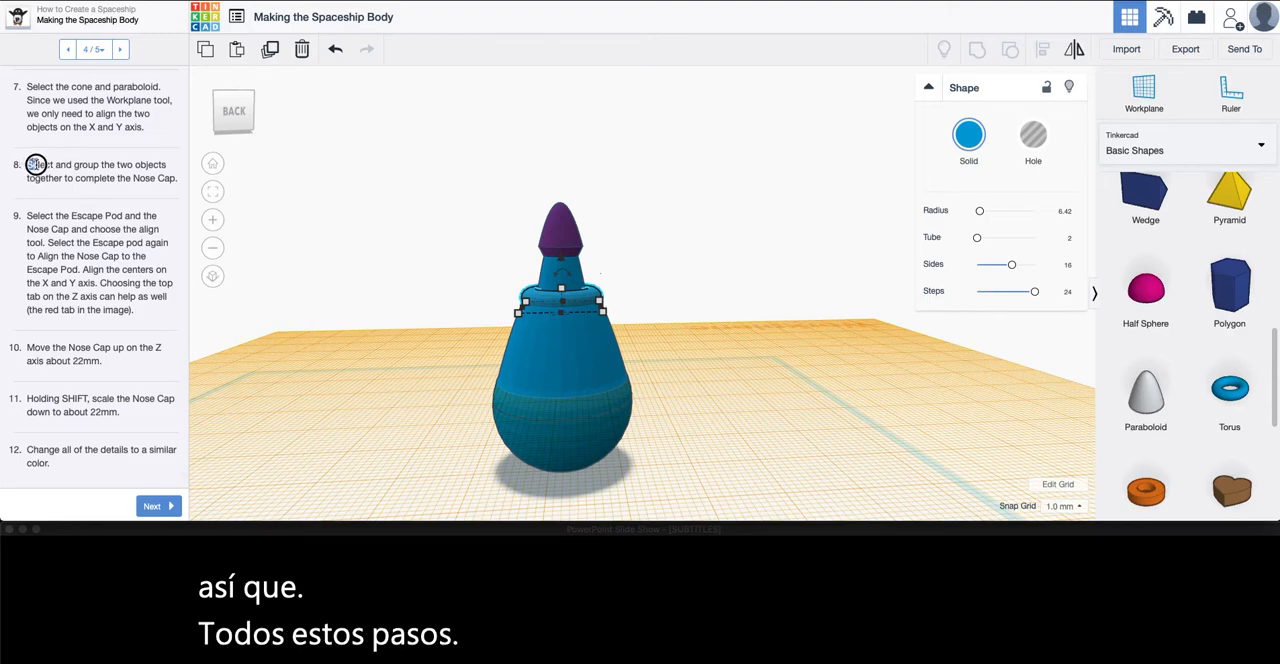
drag(36, 165, 27, 166)
drag(28, 217, 98, 475)
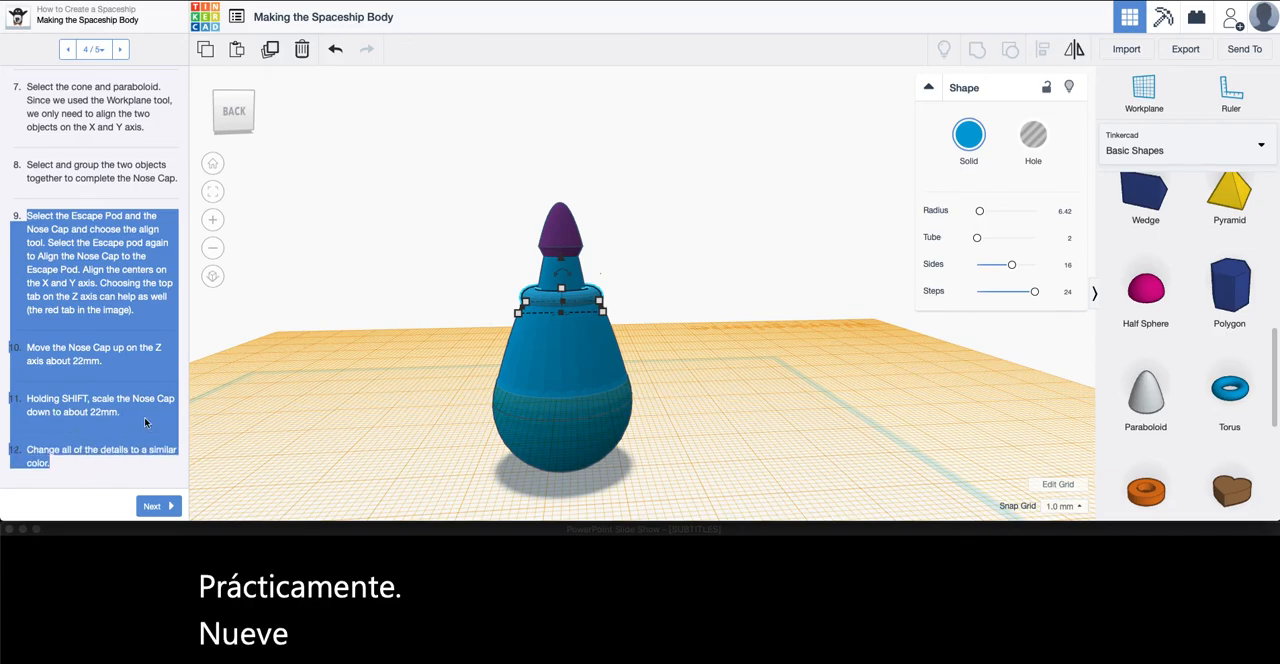
Deselect the torus divider, and reset the workplane to the original ground plane
click(289, 317)
right_drag(355, 349, 700, 370)
click(1143, 92)
click(840, 410)
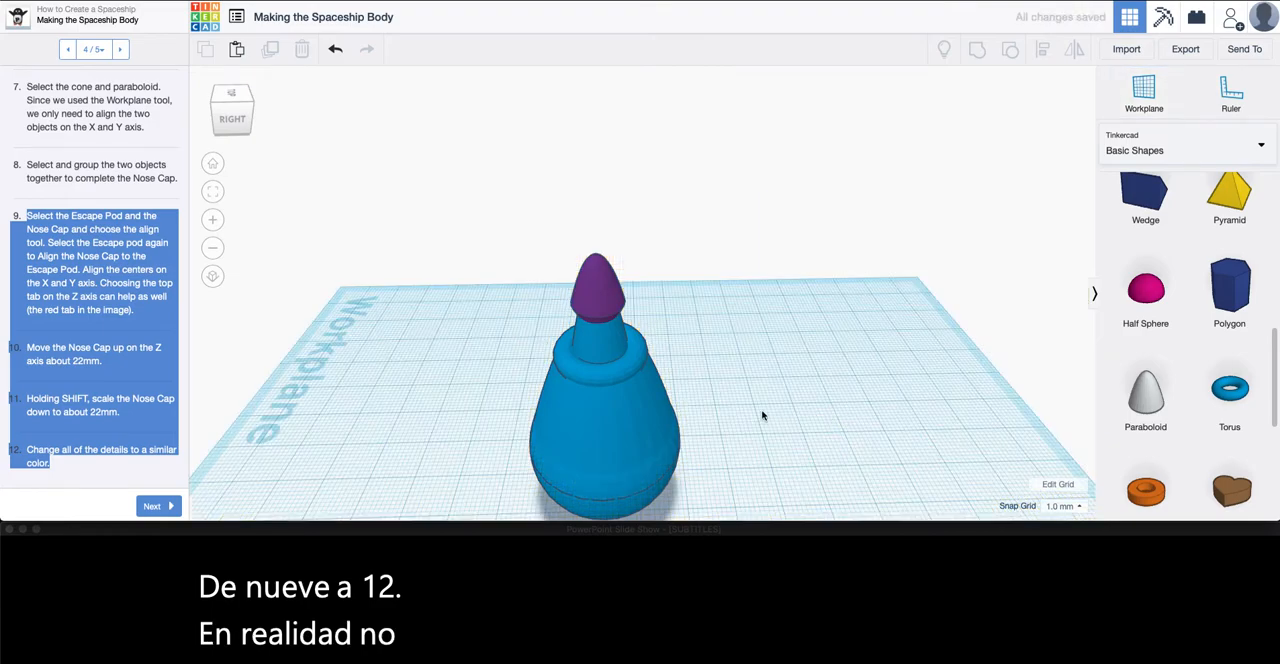
right_drag(888, 404, 709, 324)
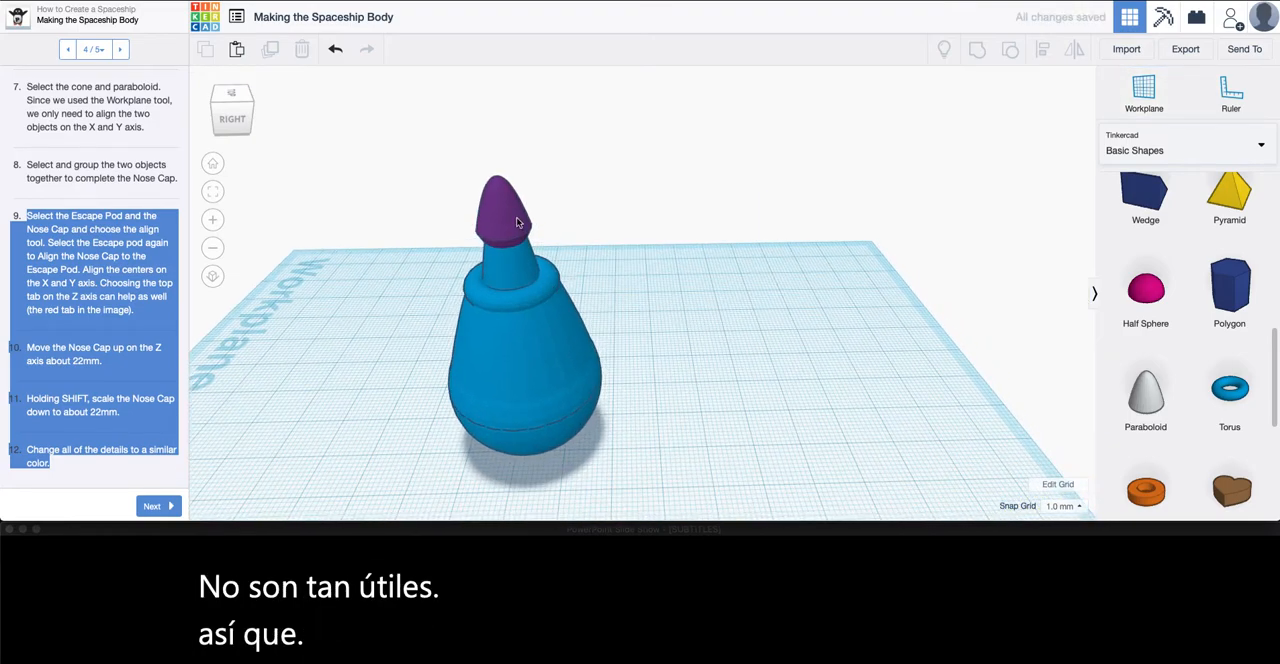
Select the nose cap and the divider in turn, deselect them, and check the ship against the lesson's reference picture
click(516, 217)
click(549, 293)
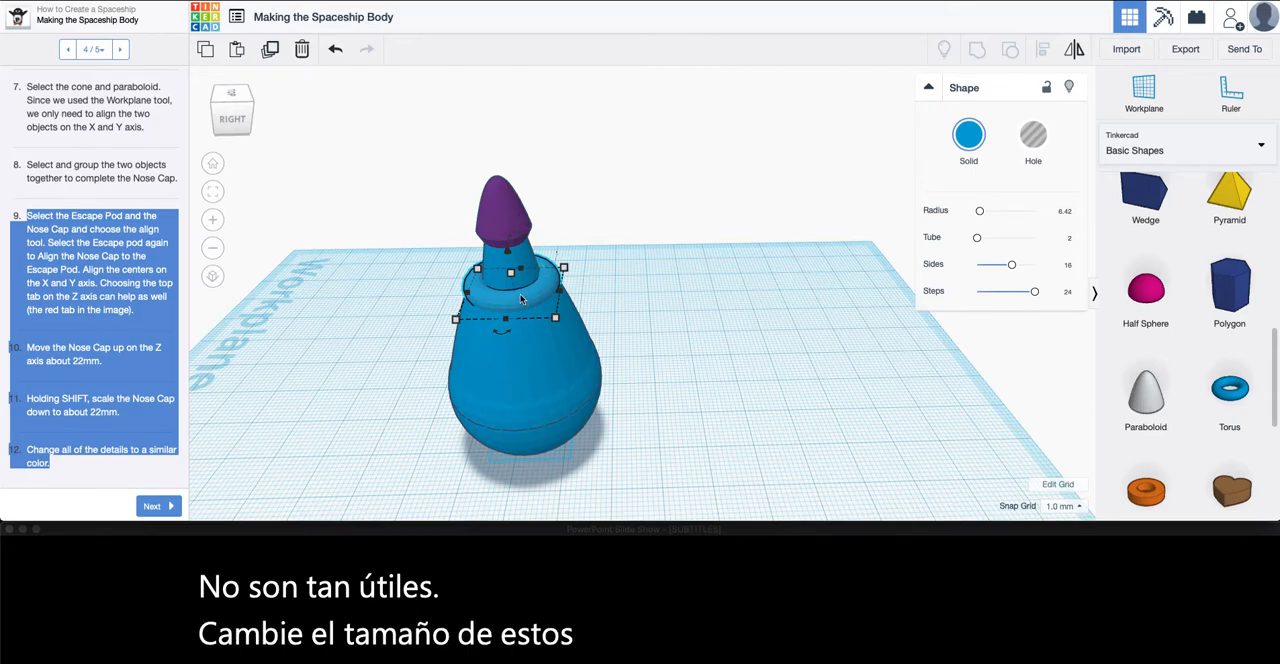
click(661, 298)
scroll(117, 337, down, 5)
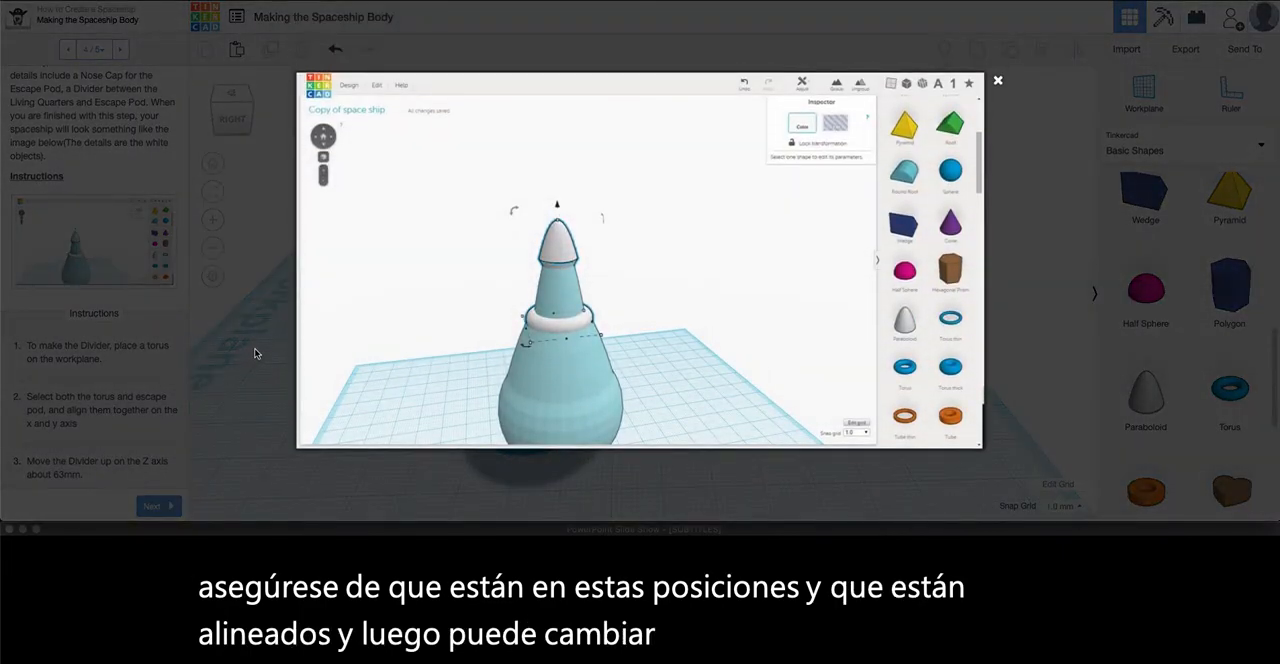
click(254, 349)
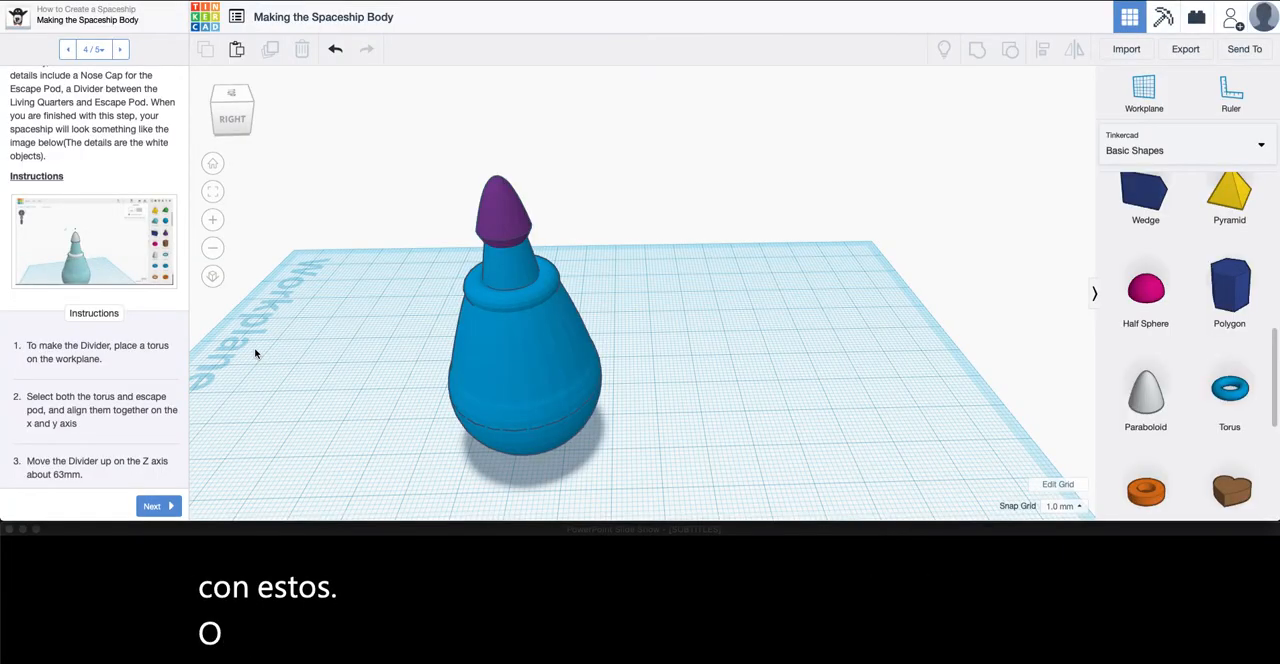
Color the ship's grouped body purple
click(566, 371)
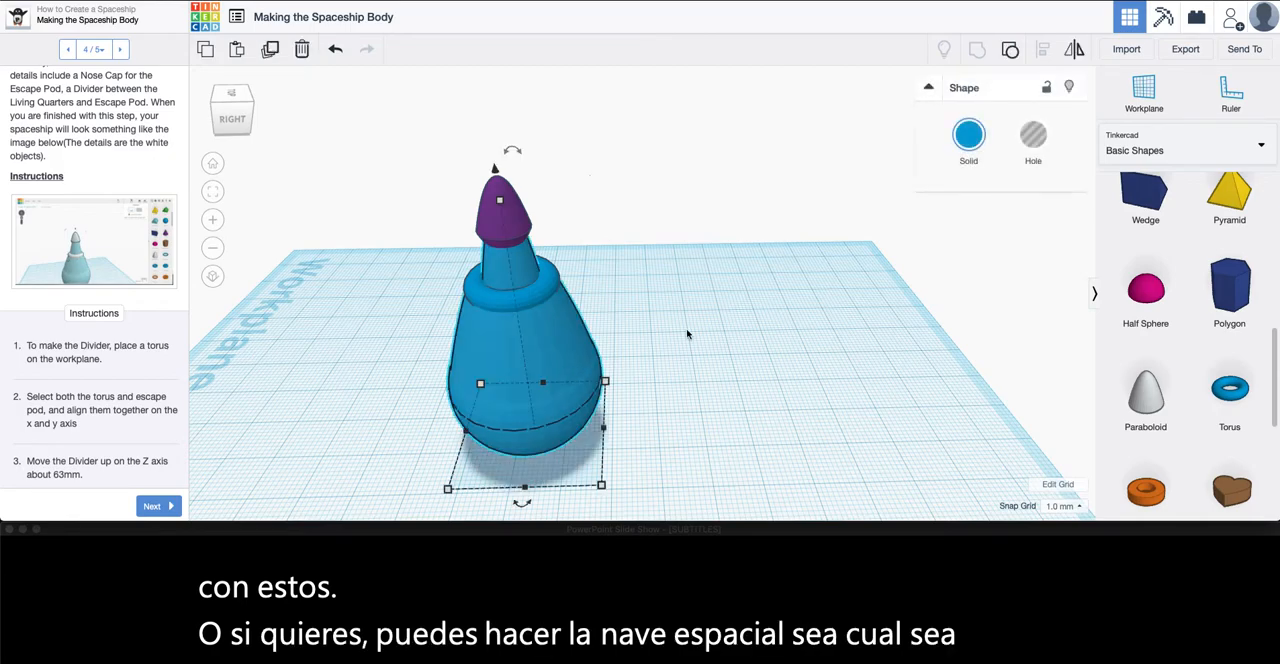
click(969, 140)
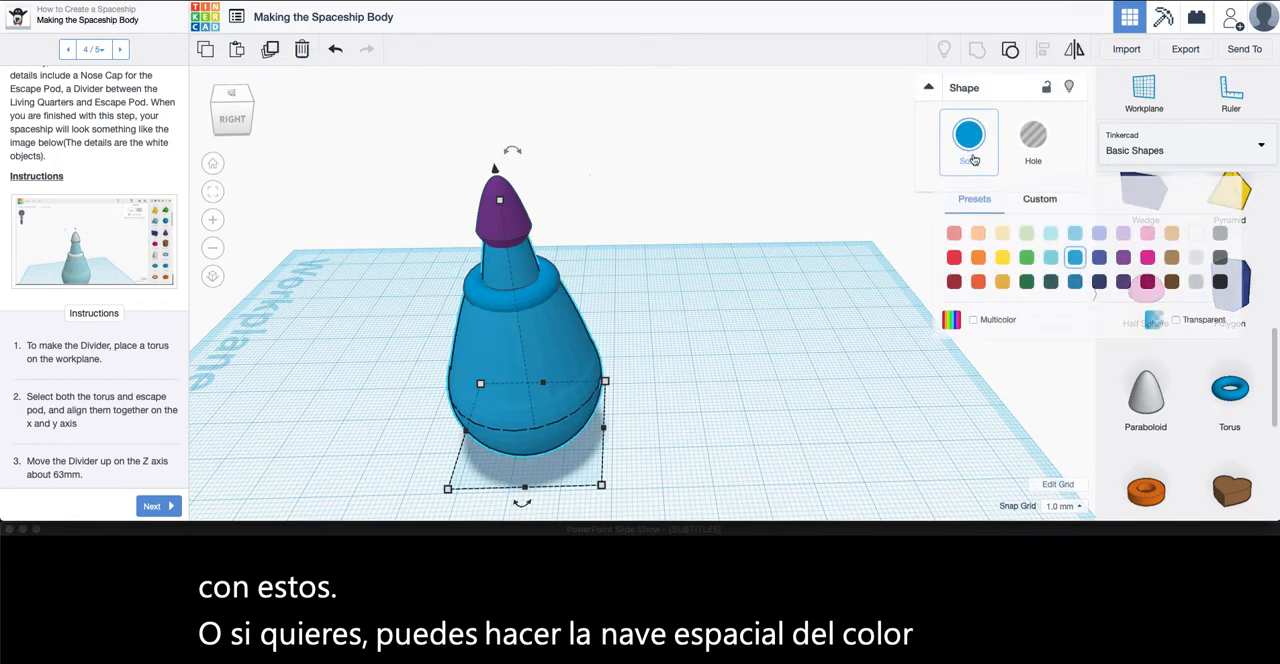
click(1122, 259)
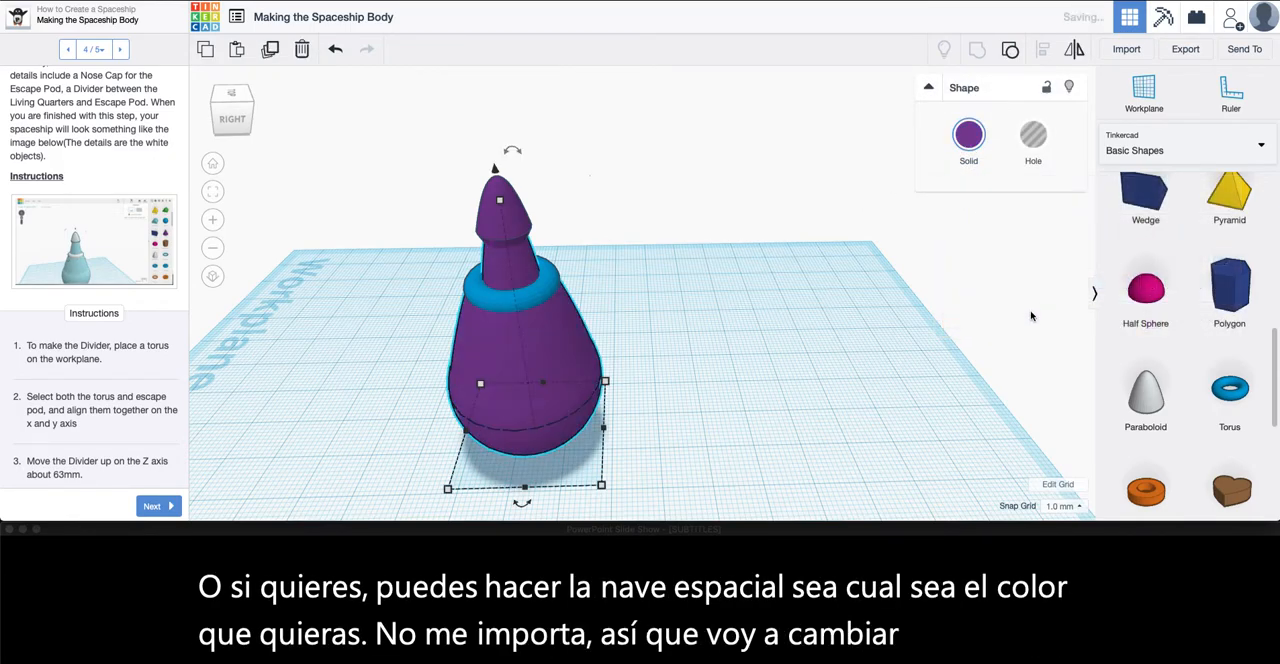
click(783, 375)
Color both the torus divider and the nose cap white to match each other
click(522, 291)
click(968, 136)
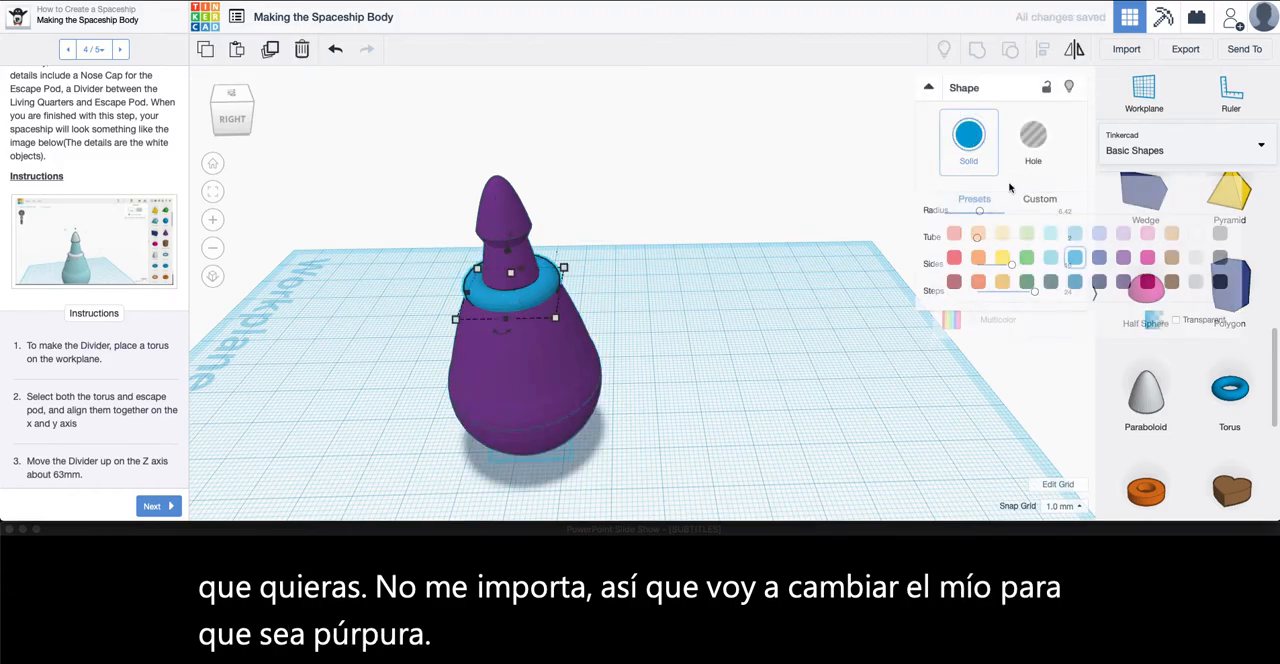
click(1197, 235)
click(700, 339)
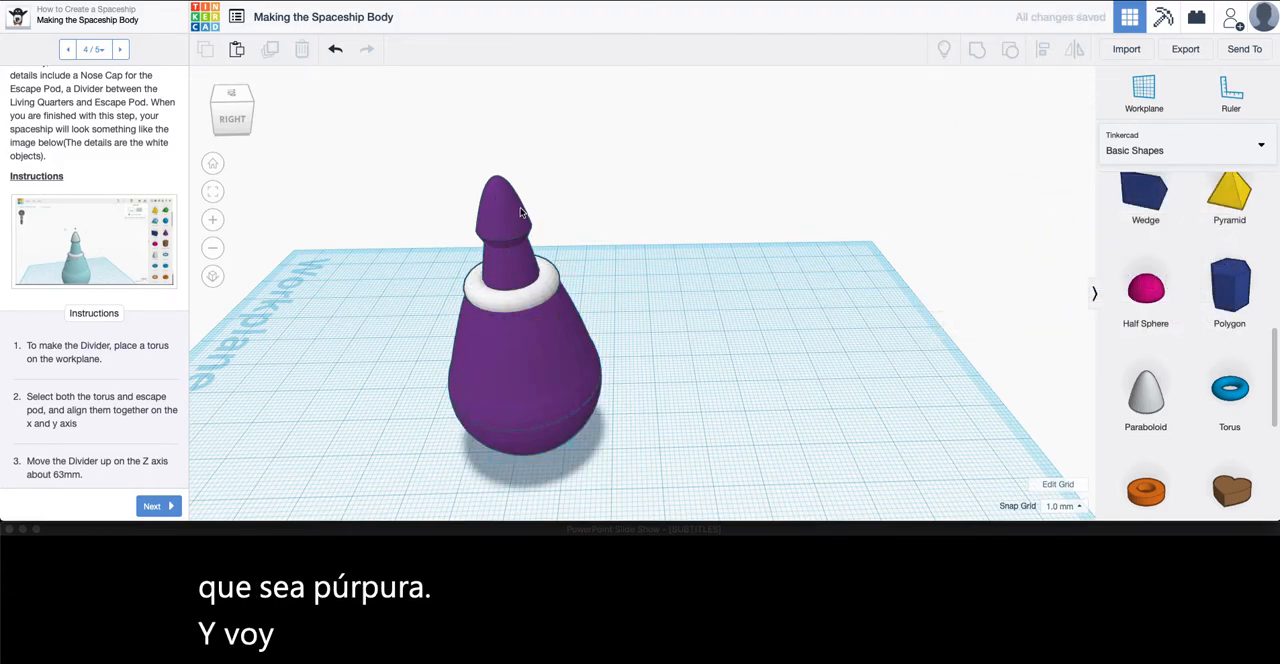
click(491, 218)
click(968, 136)
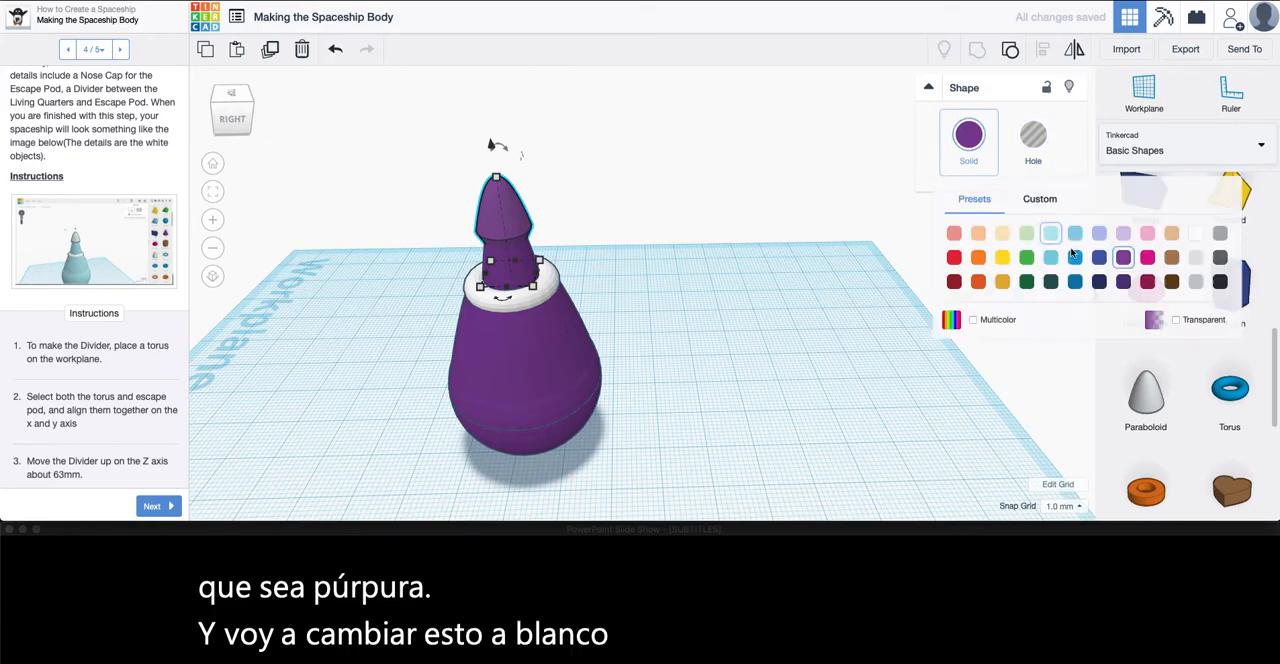
click(1197, 235)
click(666, 356)
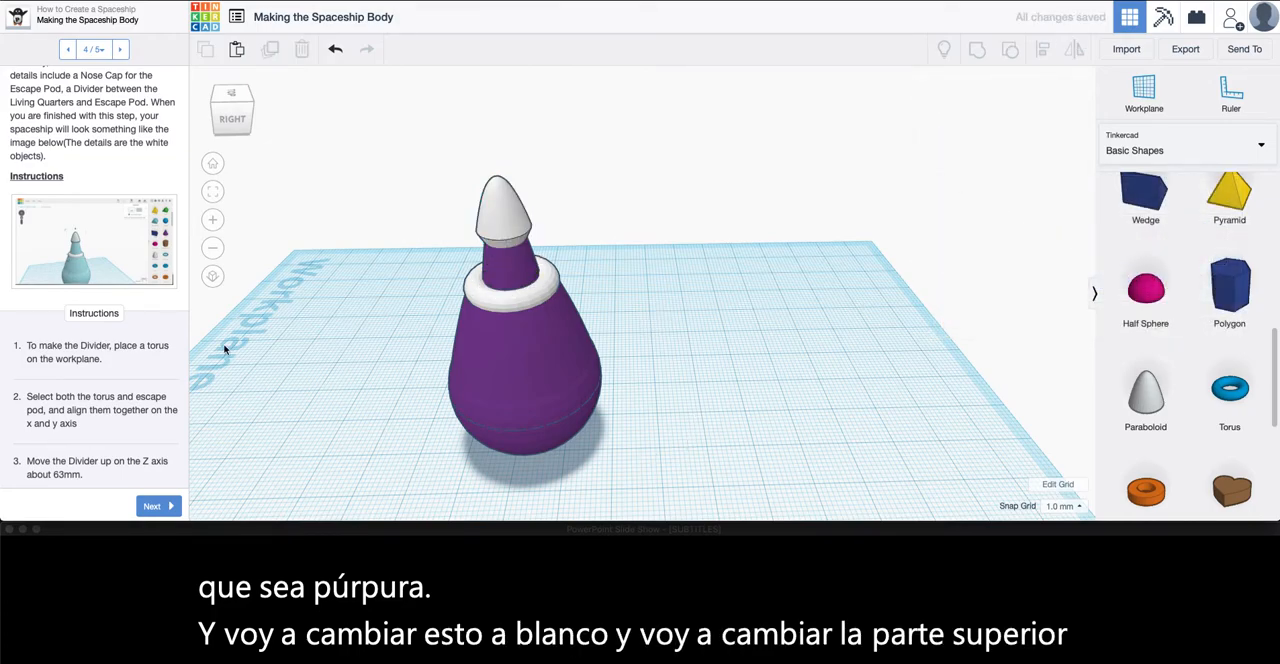
Advance the lesson to Creating a Door, view its reference picture enlarged, and read the door instructions
scroll(93, 353, down, 10)
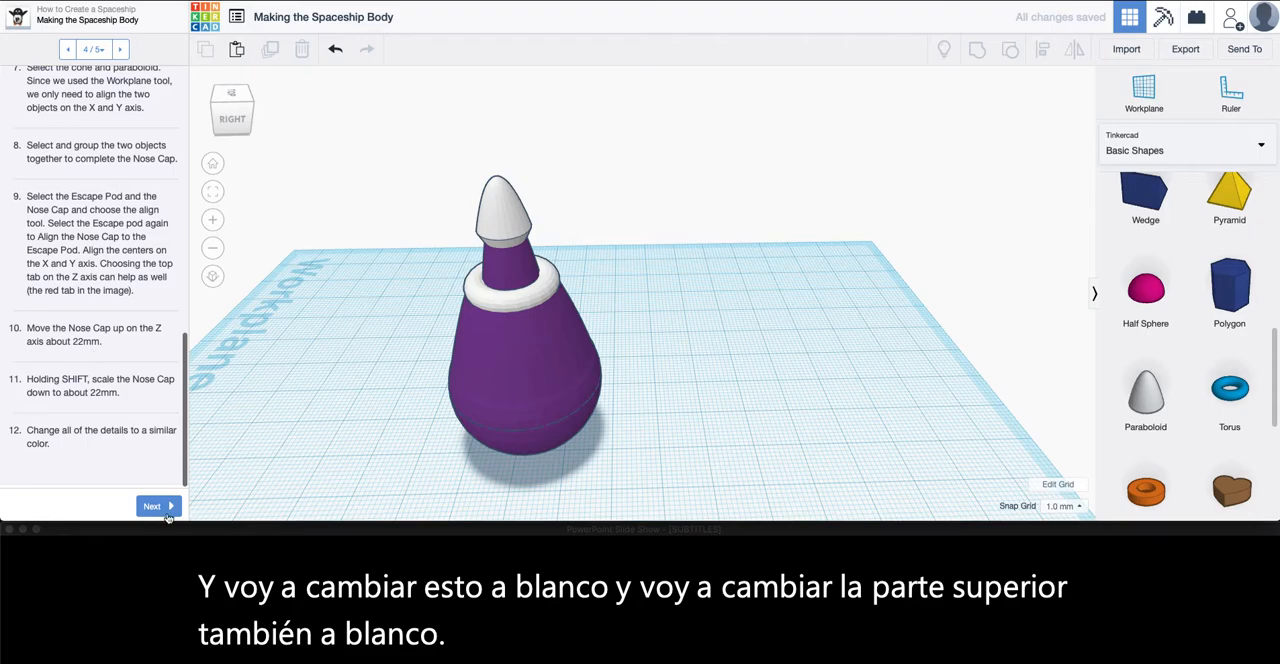
click(166, 508)
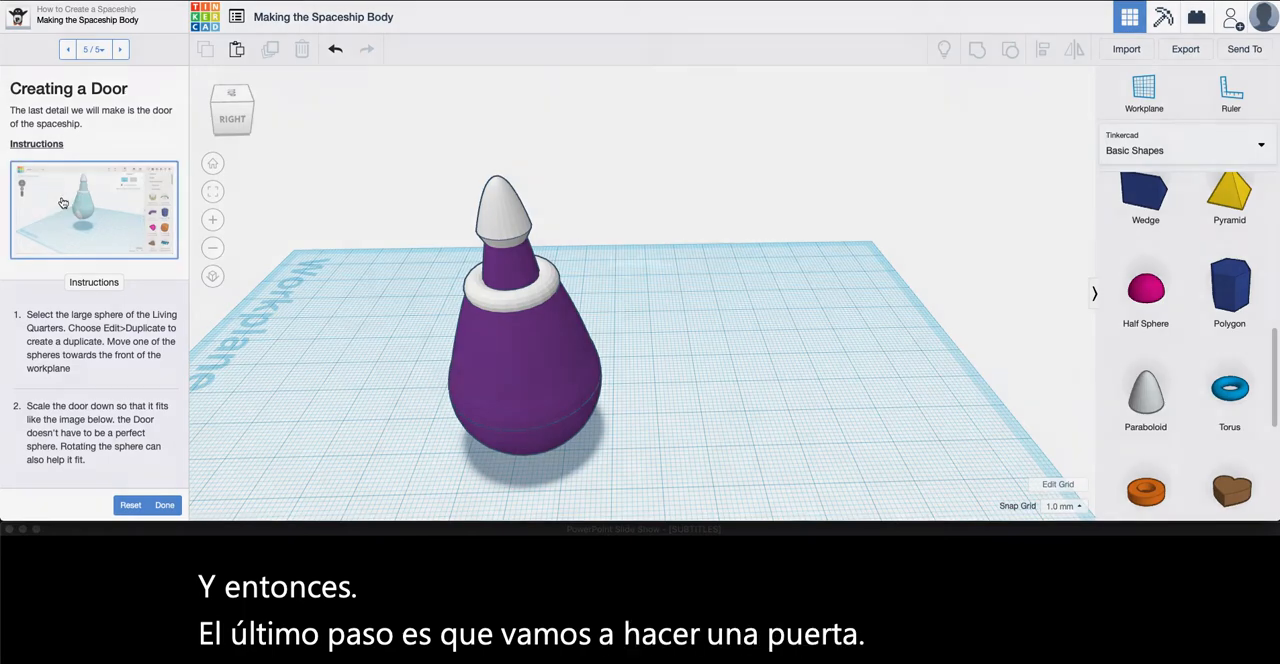
click(63, 203)
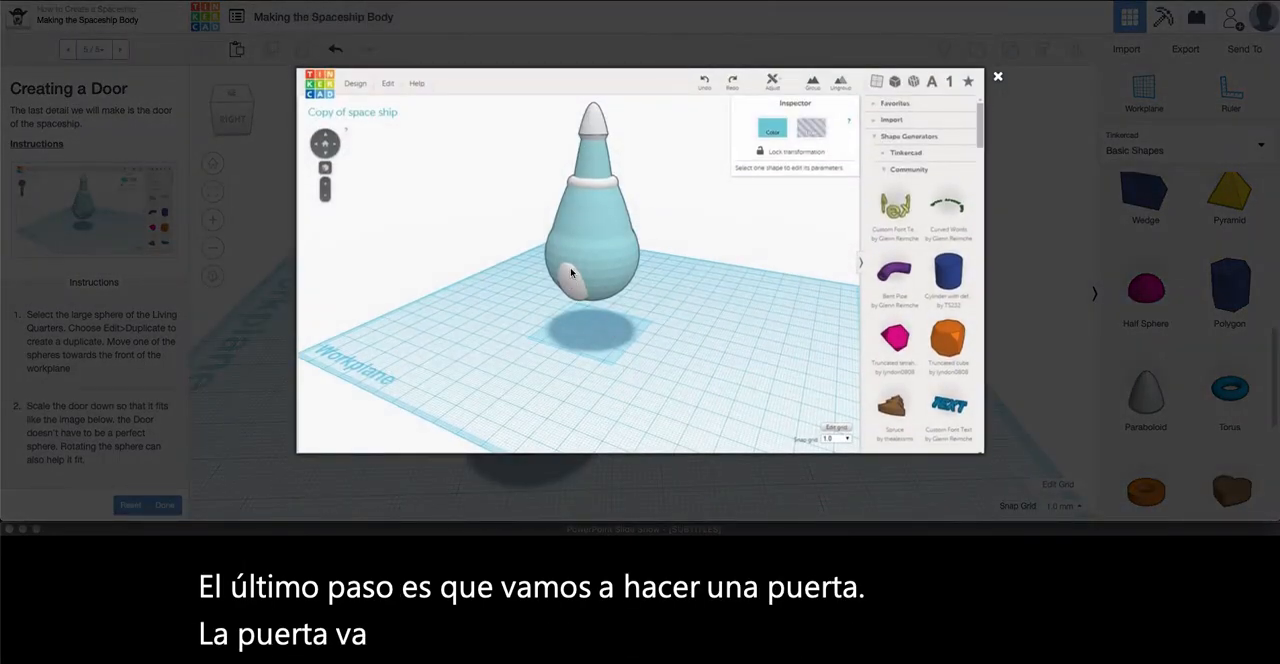
click(996, 77)
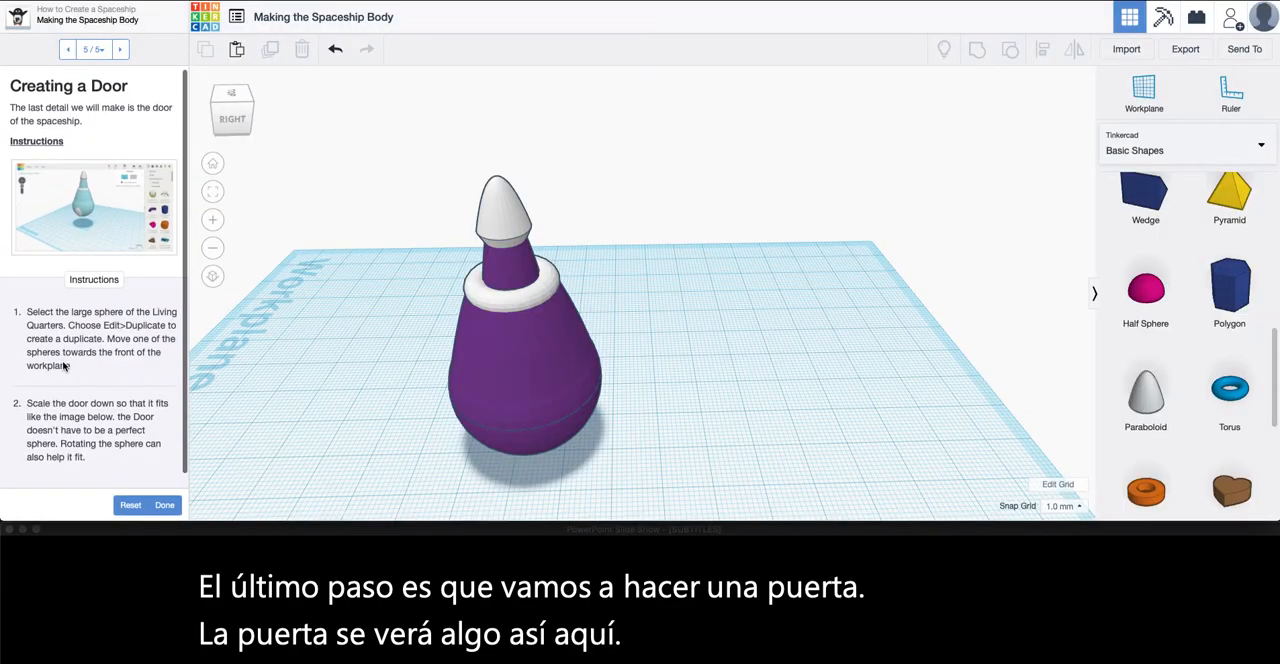
scroll(63, 368, down, 2)
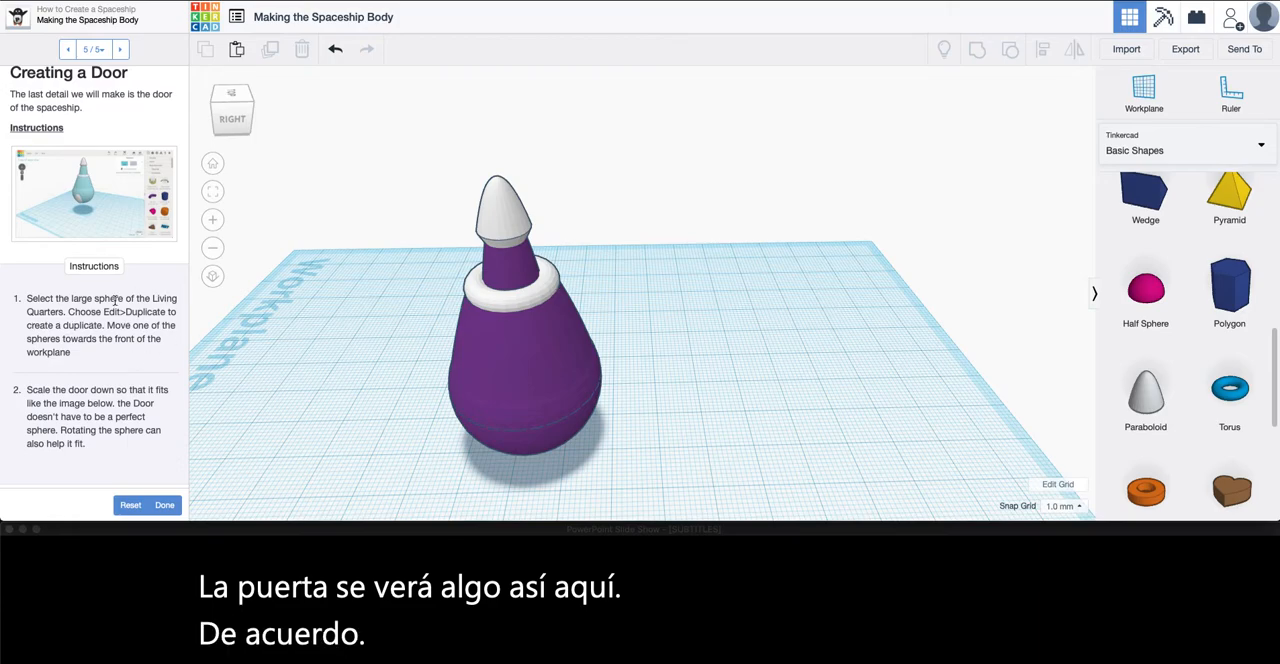
click(536, 444)
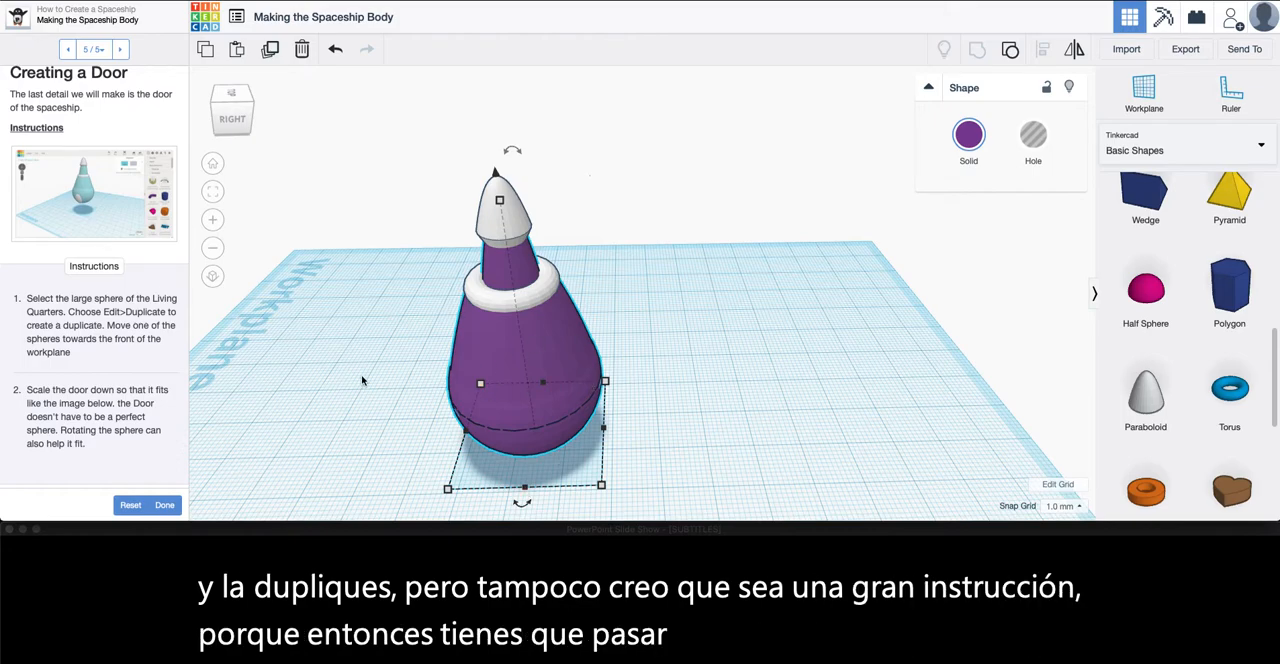
click(735, 430)
Place a sphere on the workplane beside the ship and scale it down uniformly to 18 mm
scroll(1160, 308, up, 5)
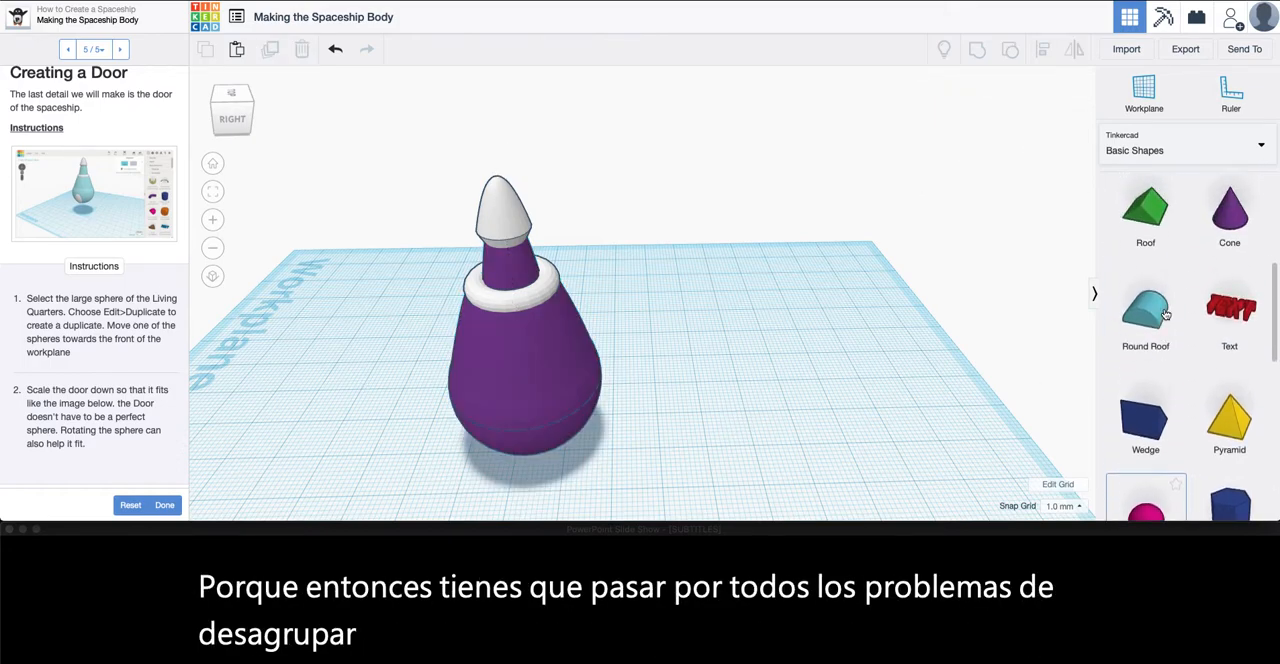
scroll(1160, 308, up, 2)
drag(1146, 390, 733, 410)
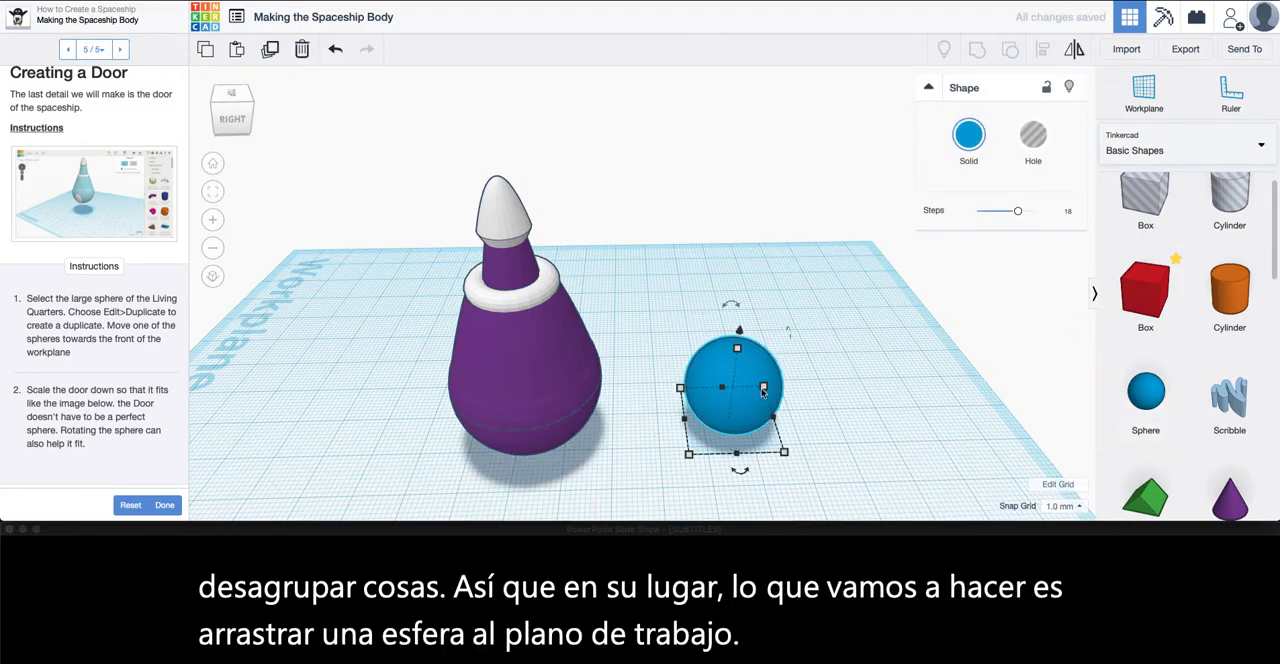
drag(784, 458, 772, 446)
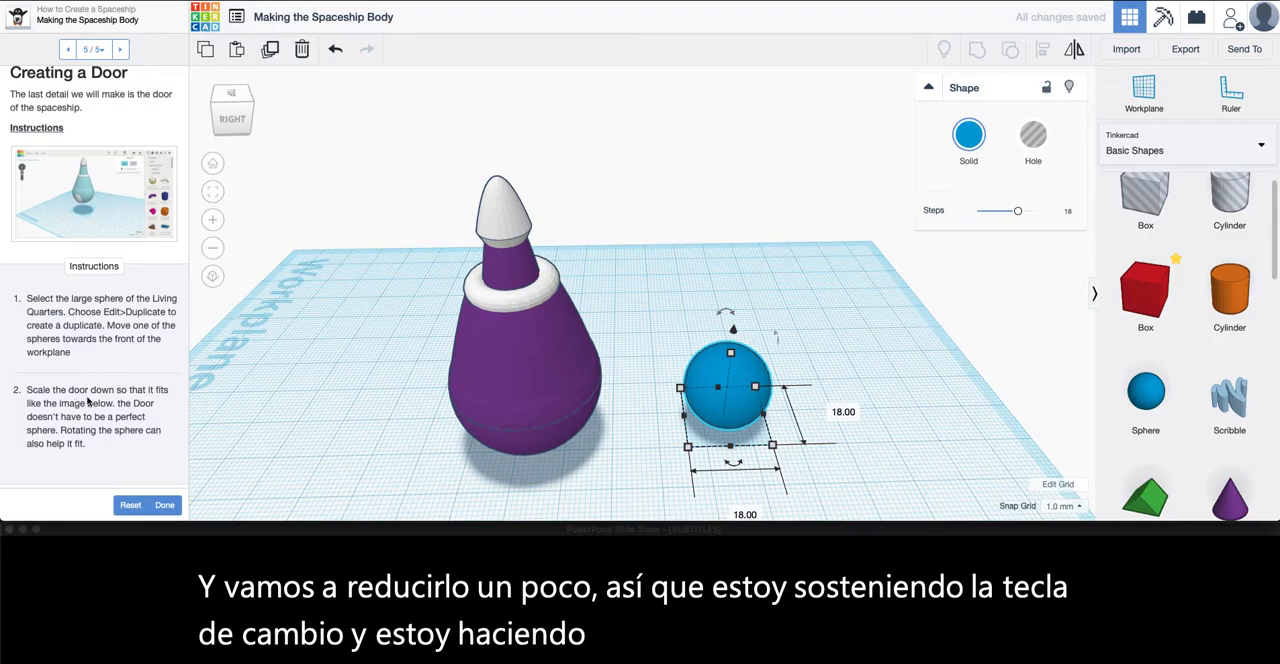
Try to move the sphere into the lower part of the ship's body, and undo that move
right_drag(640, 463, 682, 405)
drag(735, 410, 527, 441)
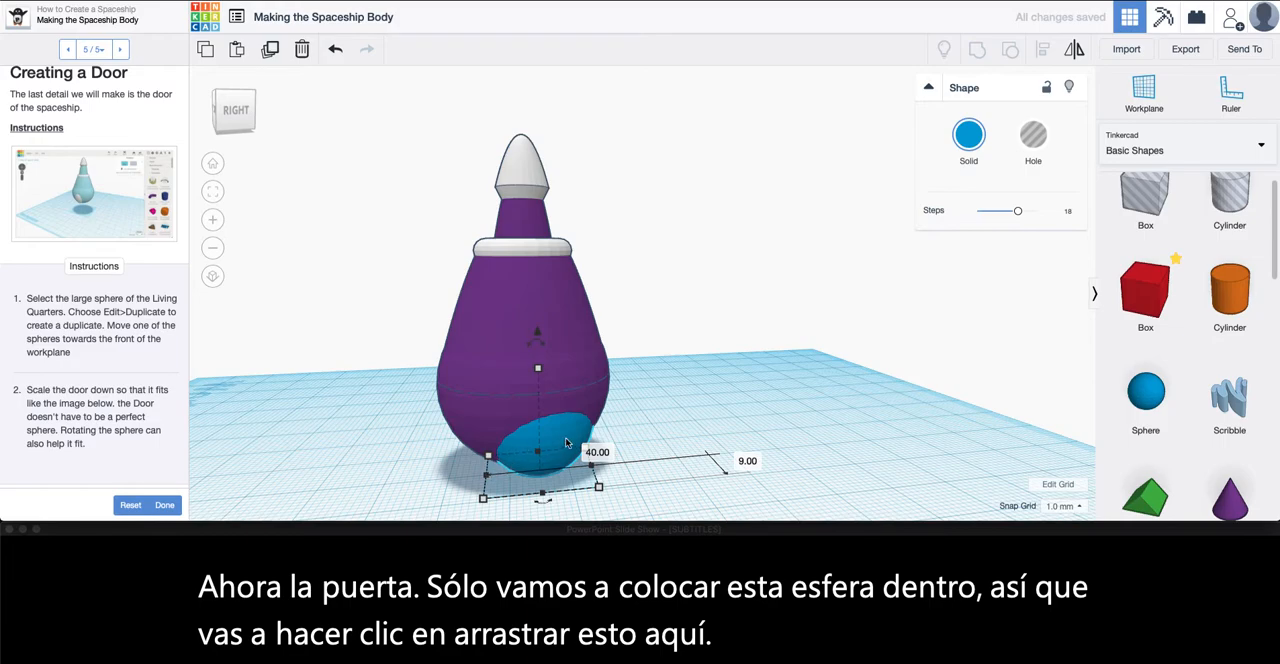
key(ctrl+z)
Narrow the sphere to 12 mm and move it partly into the lower side of the ship's body as a door
drag(589, 478, 624, 476)
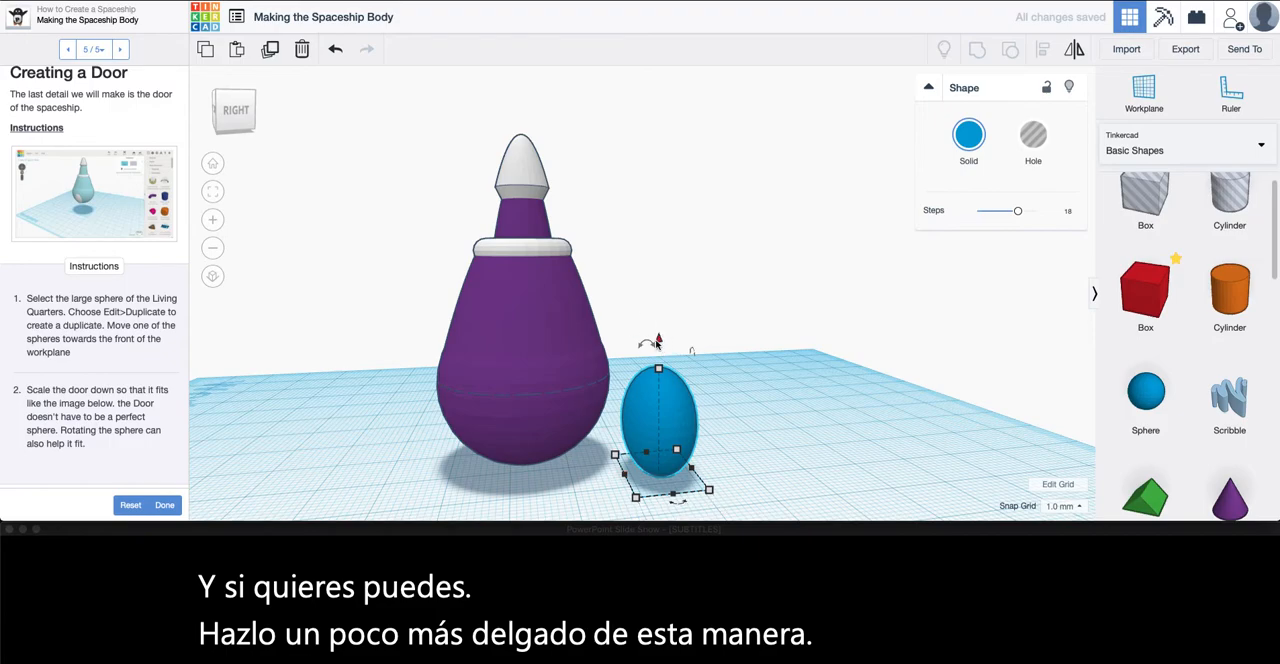
drag(665, 430, 529, 401)
right_drag(691, 423, 440, 430)
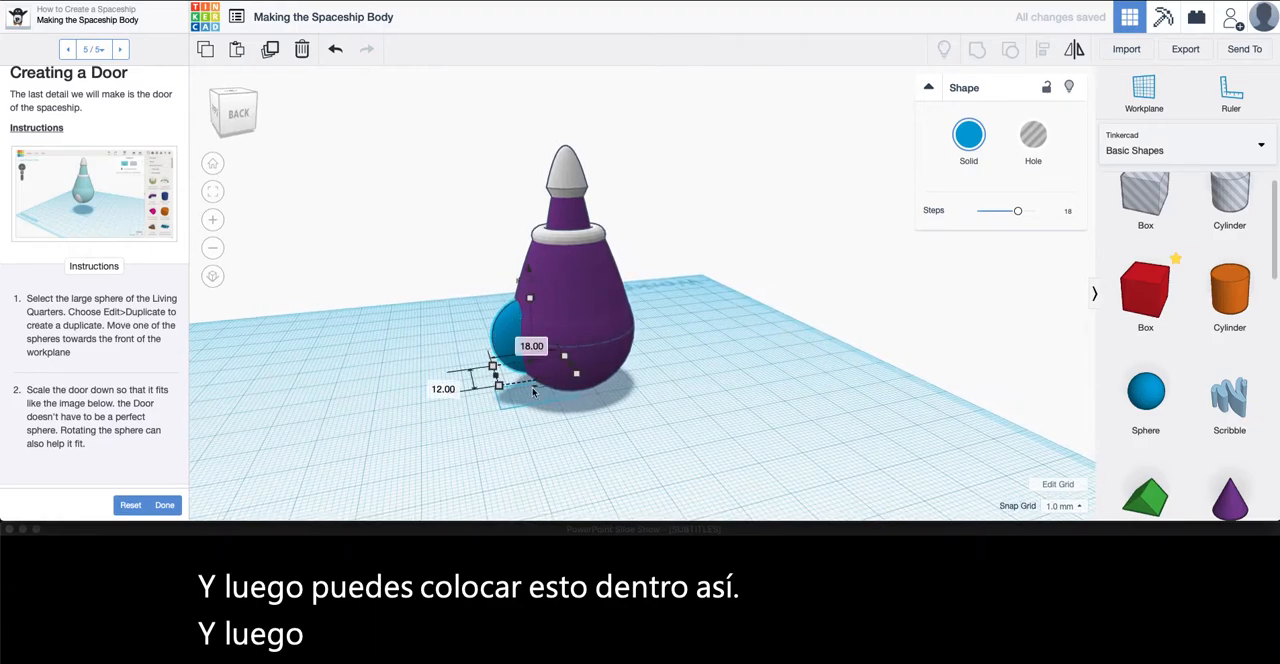
Push the door sphere further into the ship's body and lower it slightly so it protrudes less
right_drag(484, 328, 678, 421)
drag(512, 321, 510, 328)
right_drag(585, 430, 790, 512)
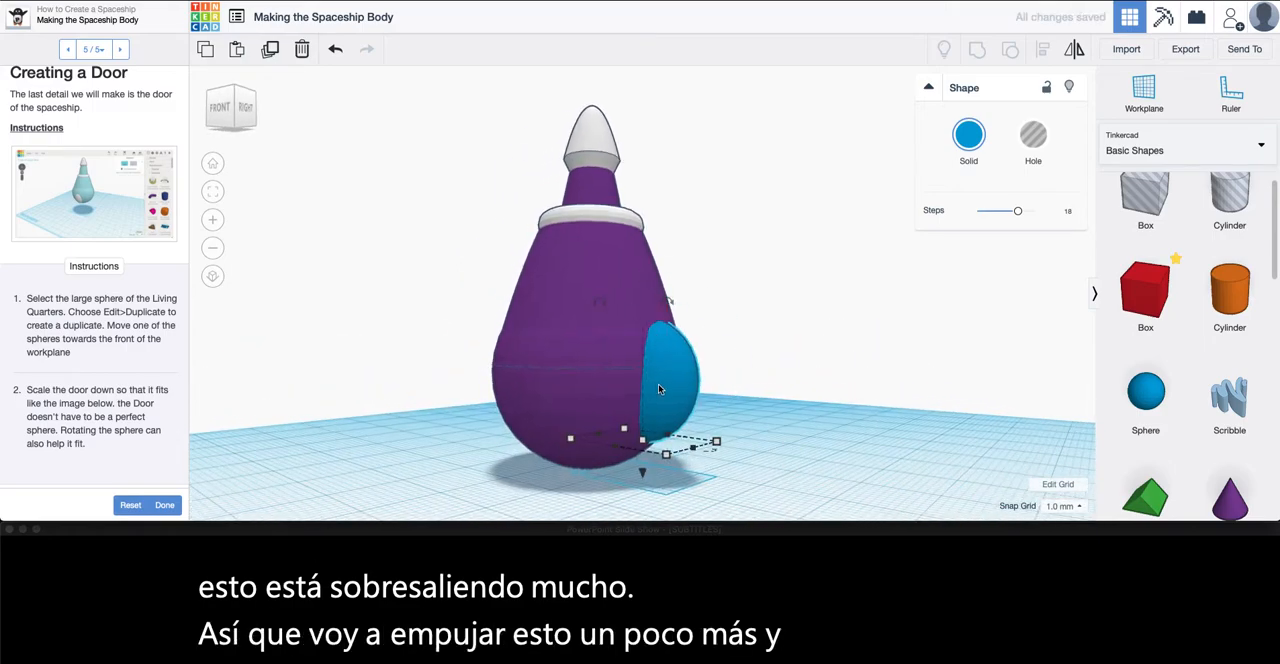
drag(643, 473, 704, 447)
right_drag(704, 447, 636, 441)
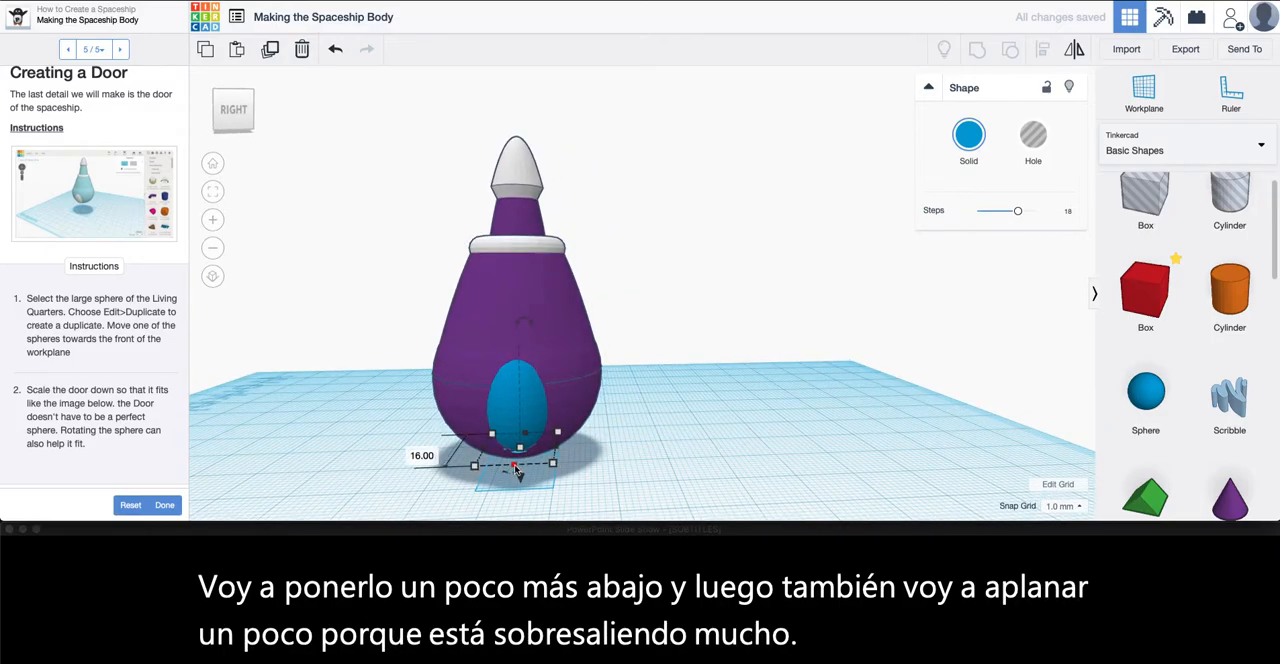
Flatten the door sphere to a depth of 15 mm
middle_drag(535, 463, 565, 442)
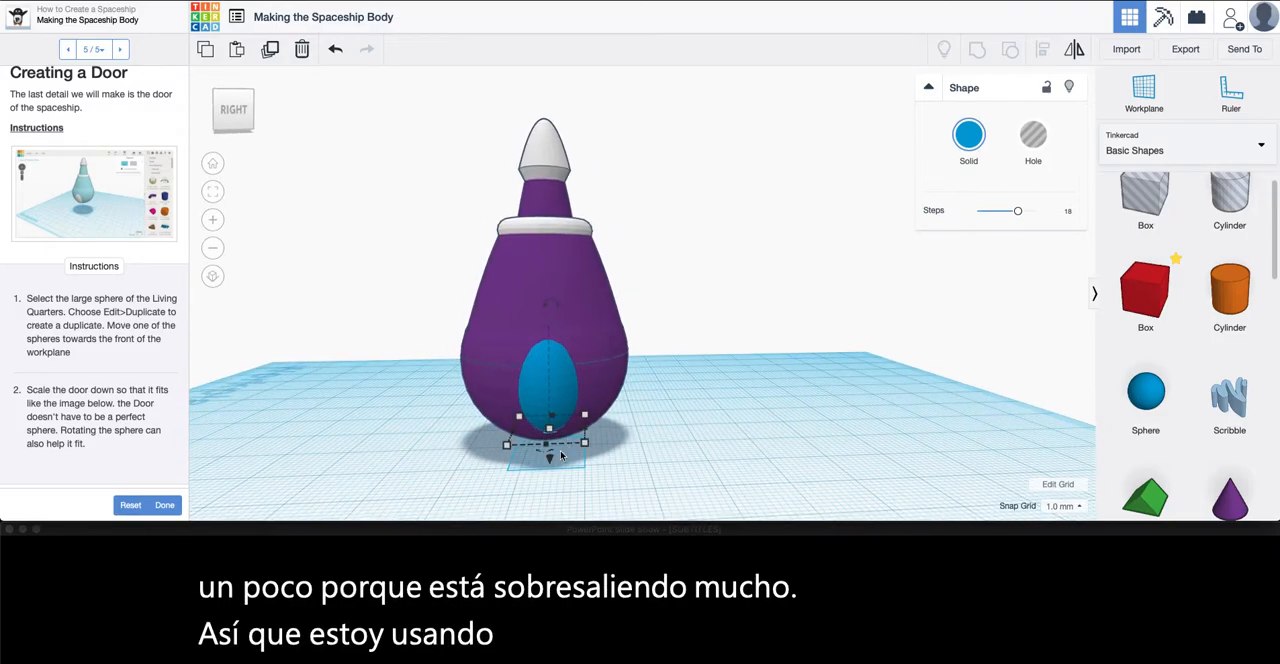
scroll(561, 455, down, 3)
scroll(560, 455, up, 5)
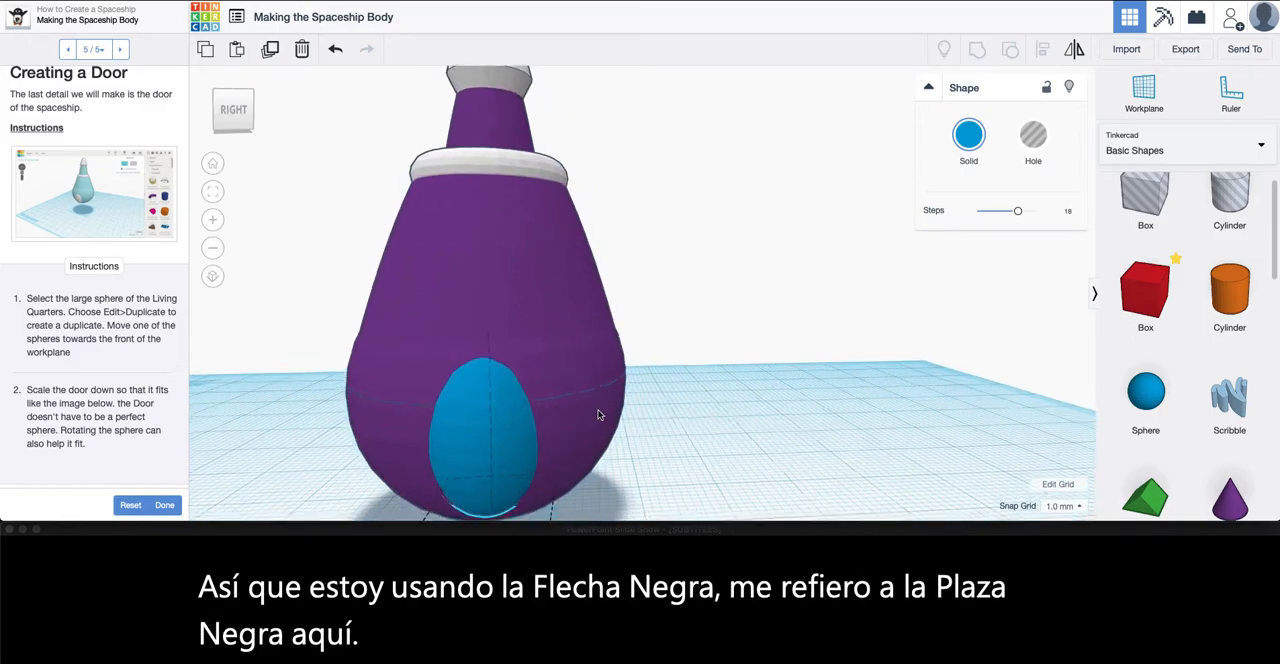
drag(574, 430, 574, 425)
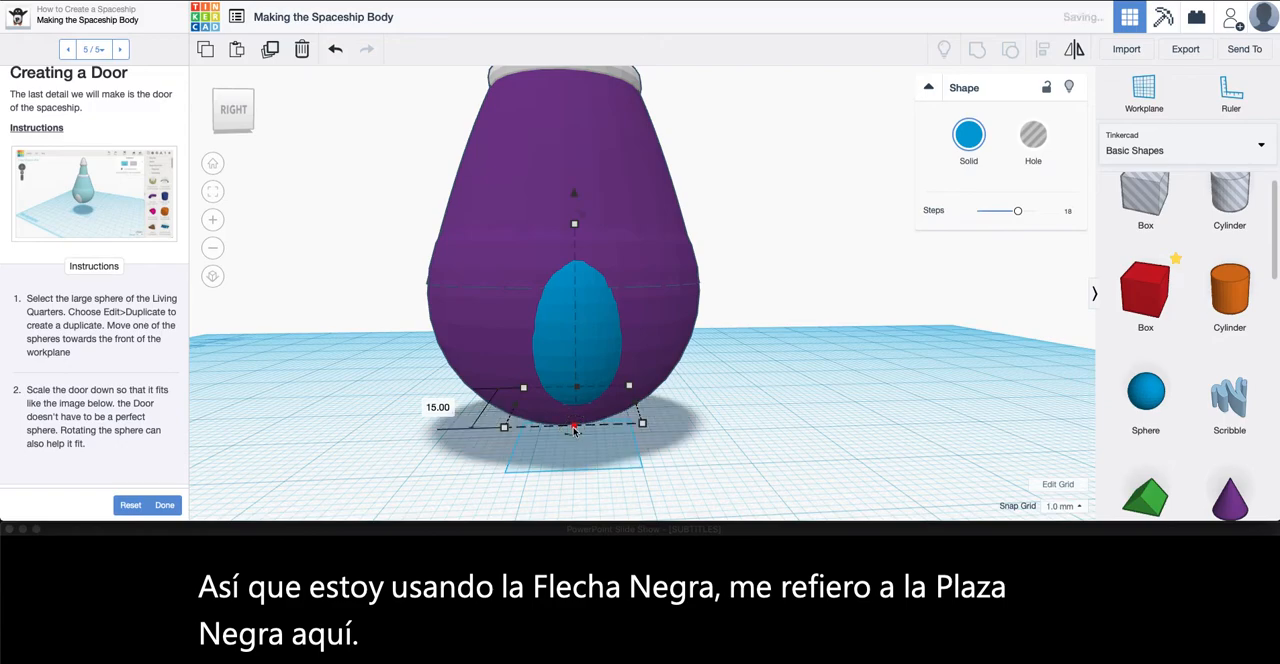
right_drag(574, 425, 595, 515)
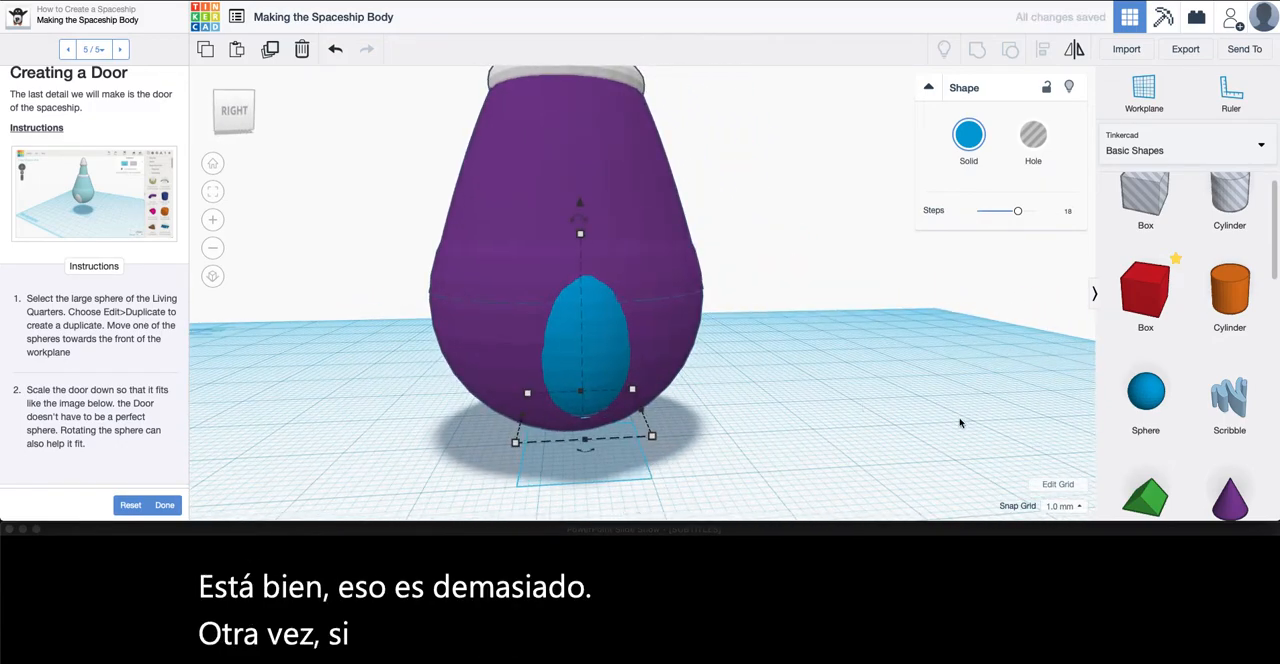
Turn the snap grid off and fine-tune the door's depth against the ship's body
click(1058, 513)
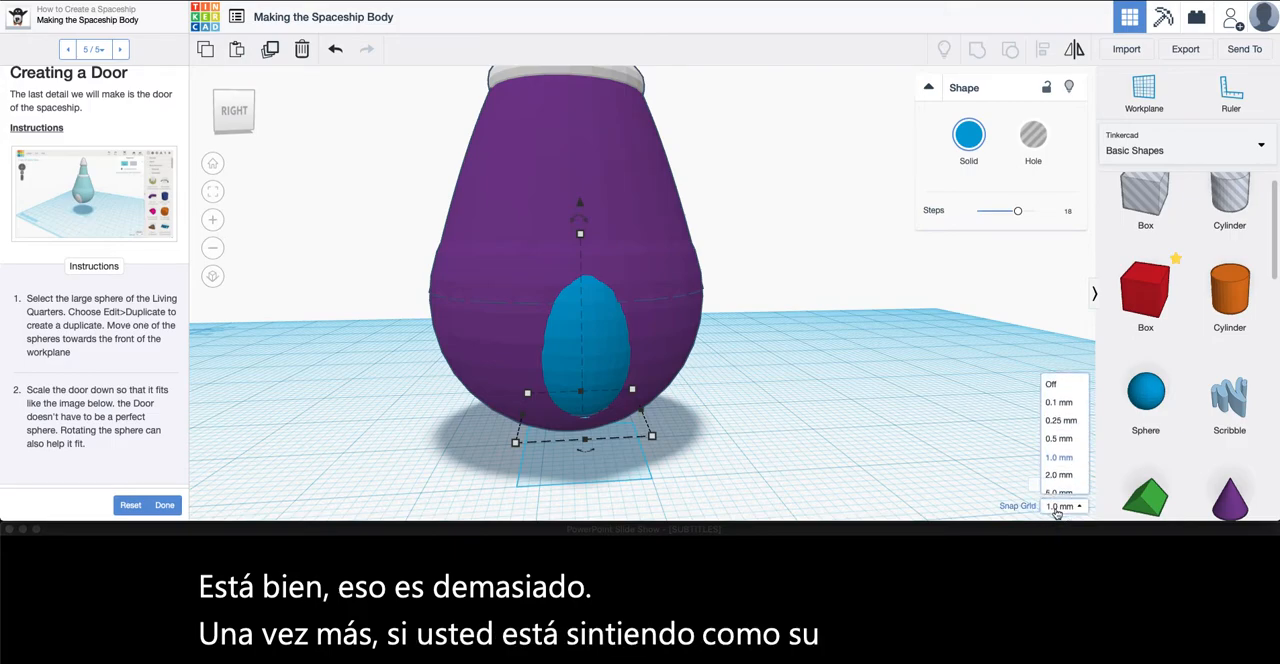
click(1064, 369)
click(758, 402)
click(572, 362)
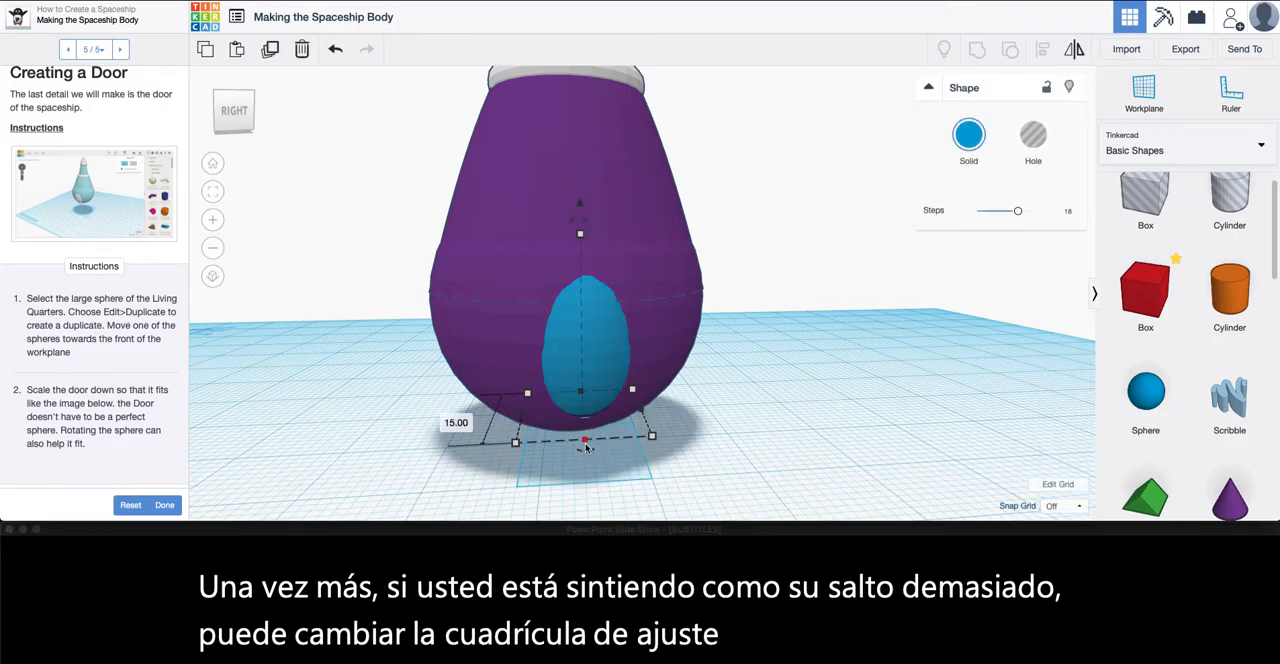
drag(587, 443, 586, 445)
right_drag(820, 453, 795, 440)
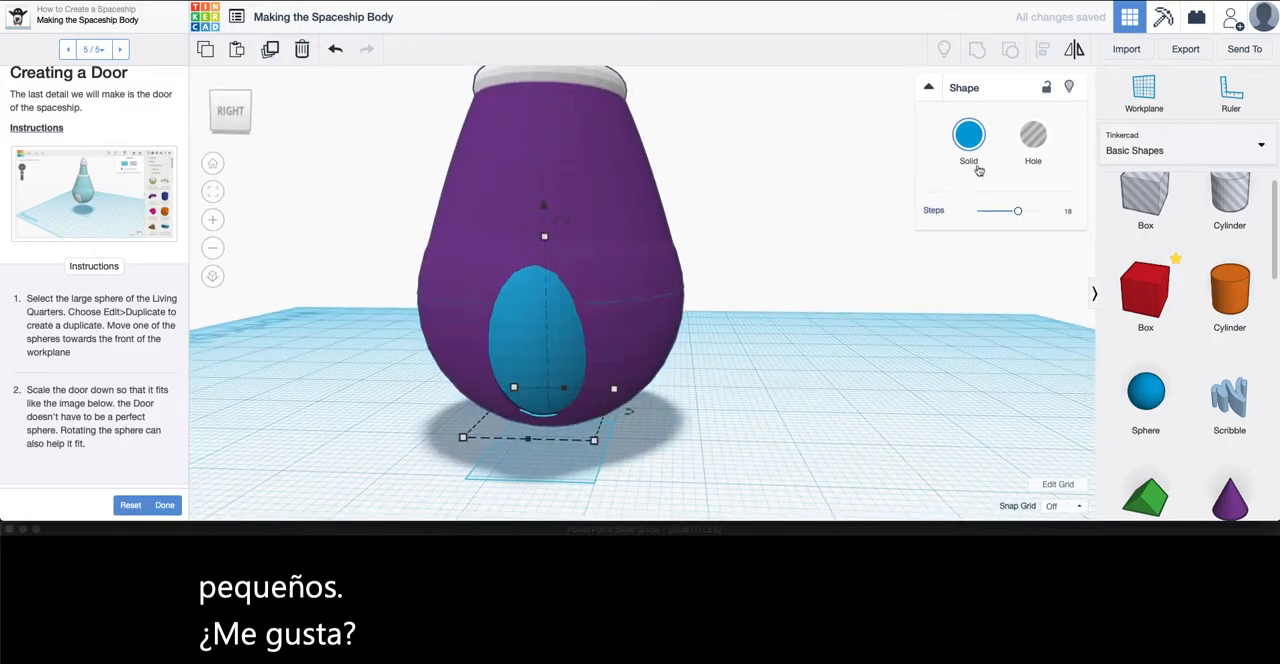
Color the door white, deselect it, and check how it sits on the ship's body
click(968, 137)
click(1195, 234)
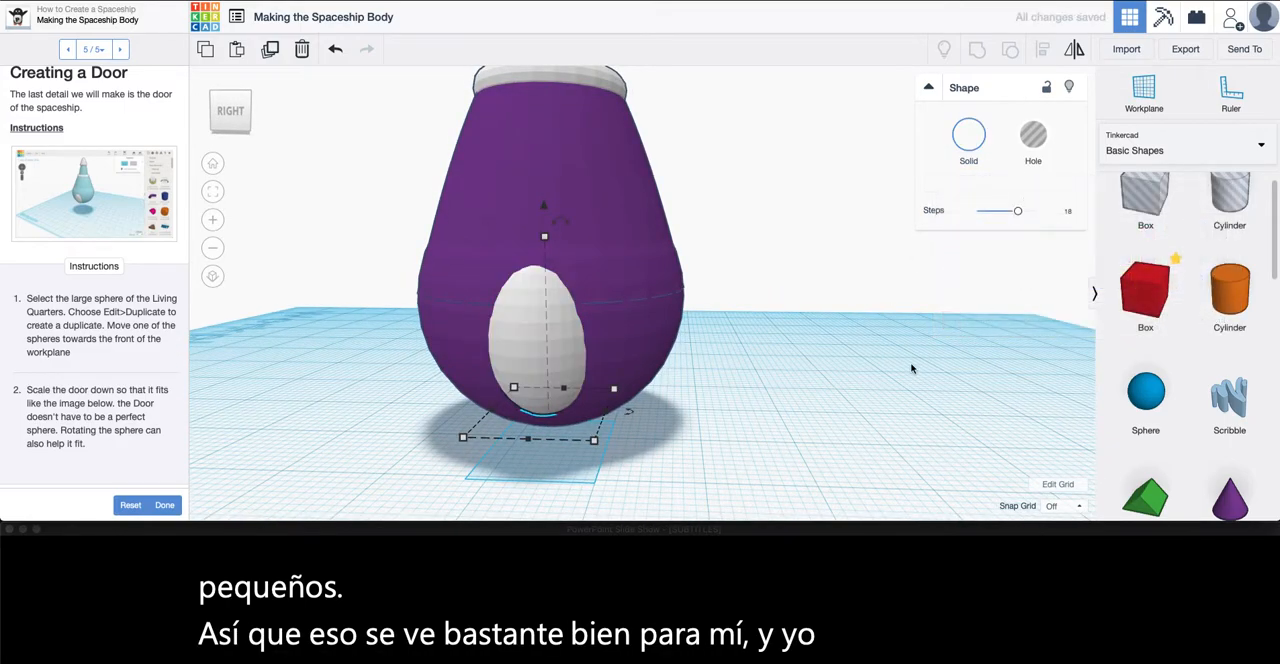
click(880, 480)
right_drag(870, 480, 720, 495)
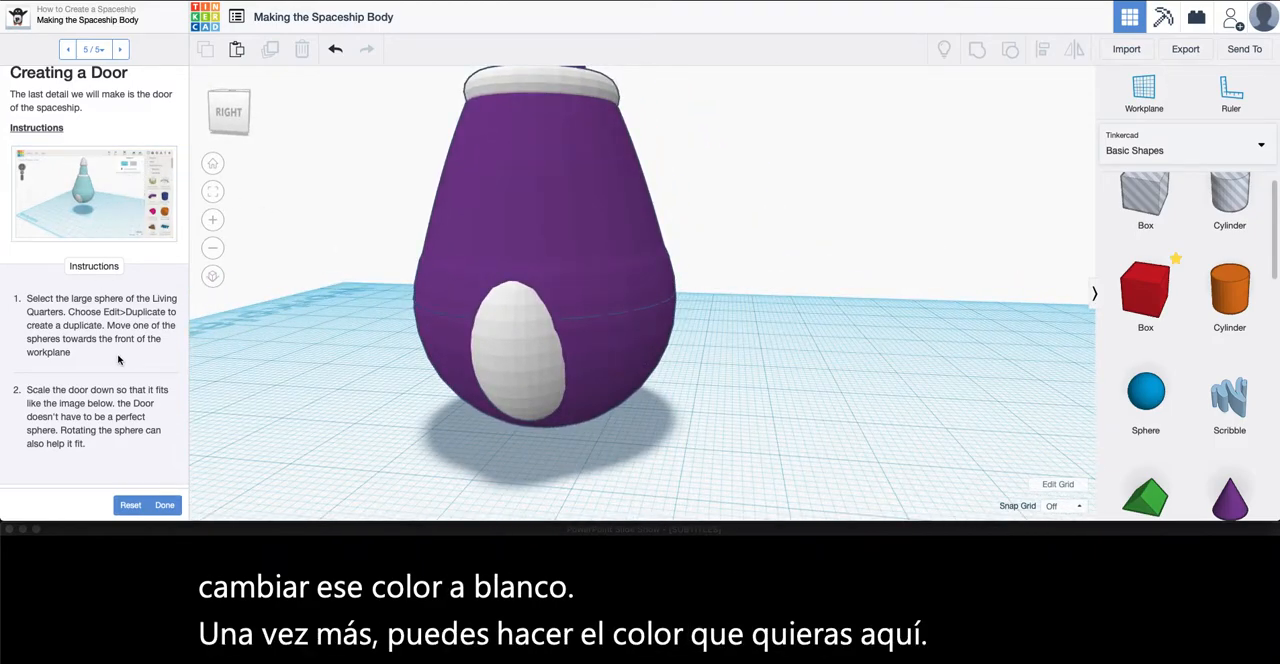
Inspect the whole spaceship with its door, and mark the lesson as done
scroll(449, 319, down, 5)
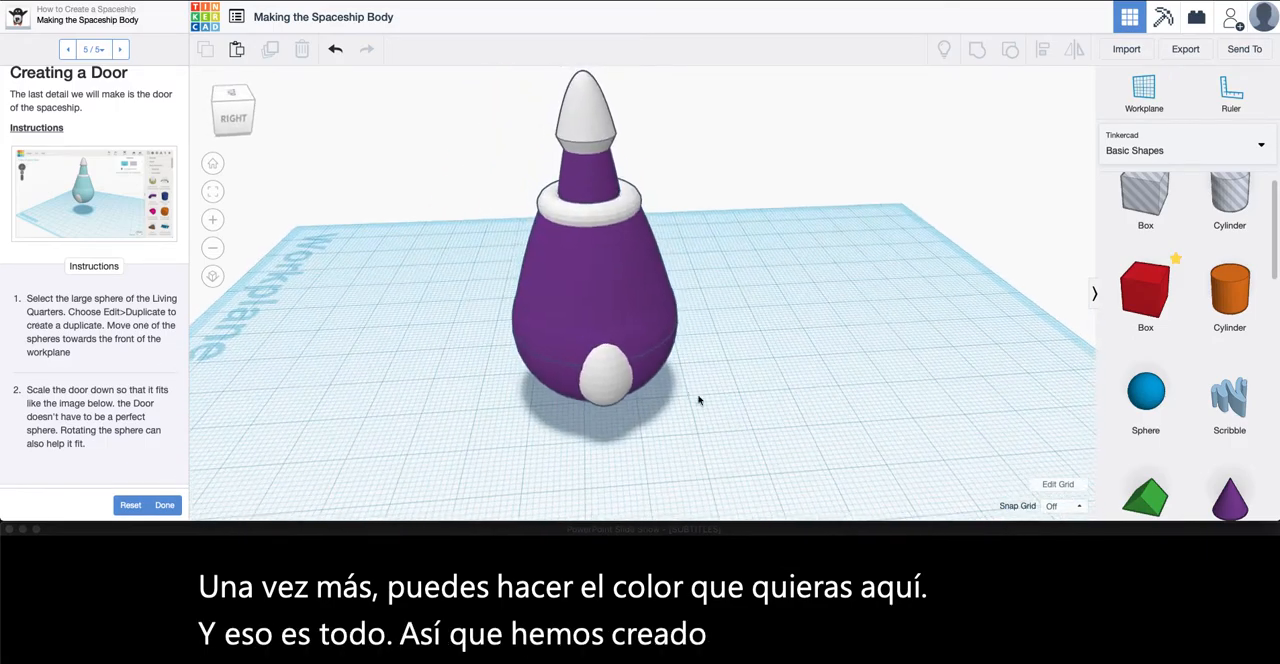
right_drag(715, 408, 608, 409)
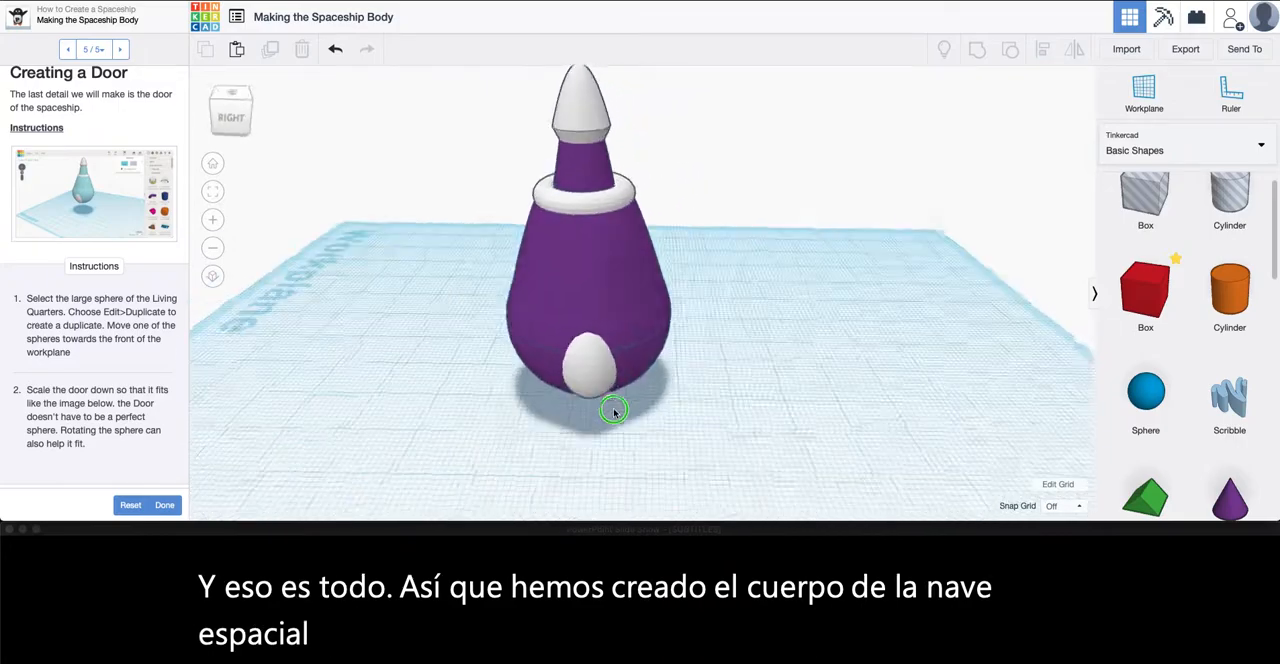
click(165, 505)
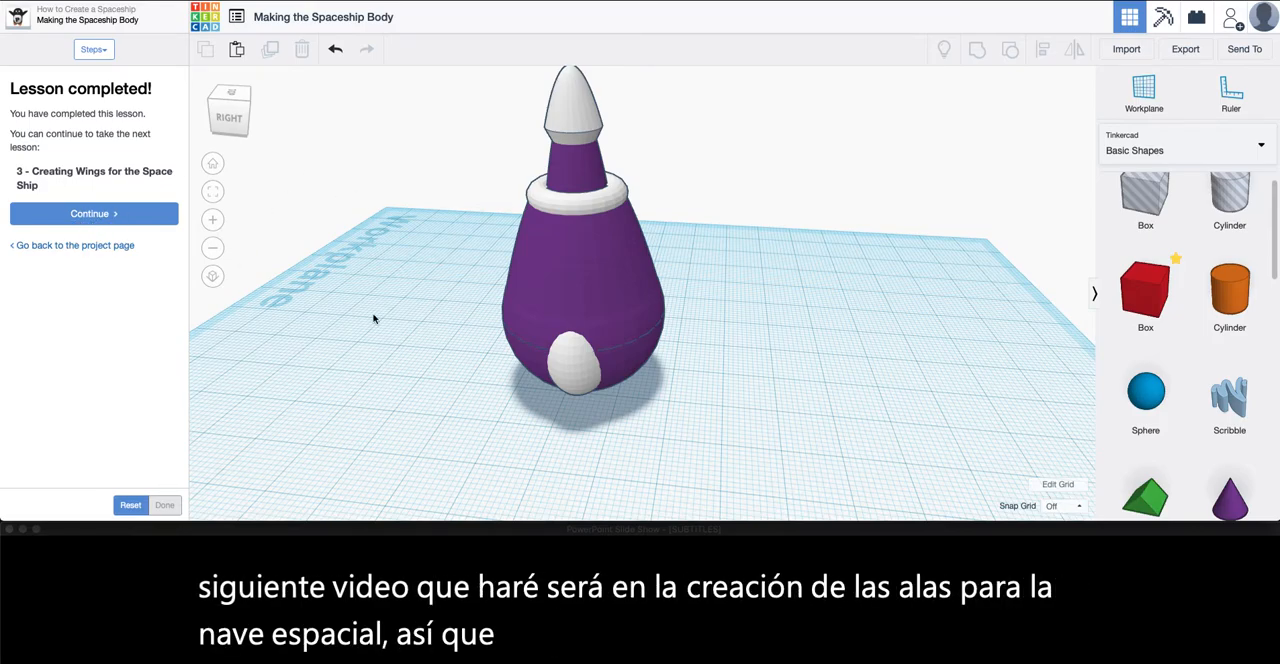
right_drag(430, 329, 497, 325)
scroll(499, 326, down, 5)
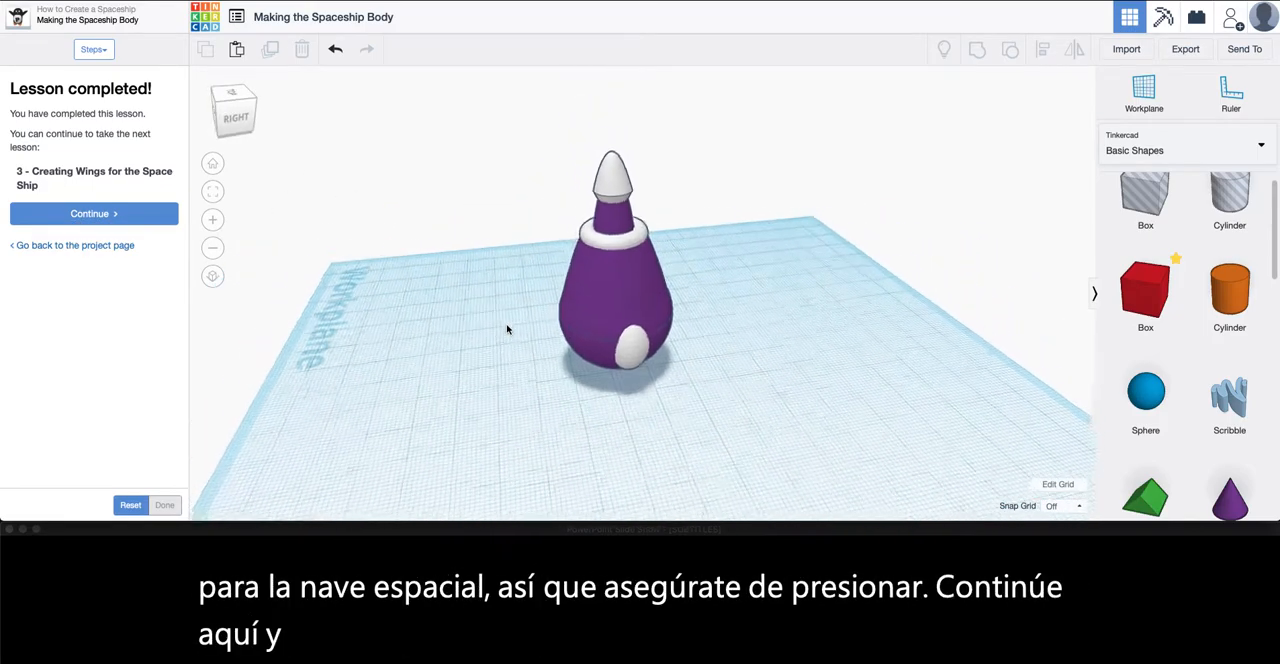